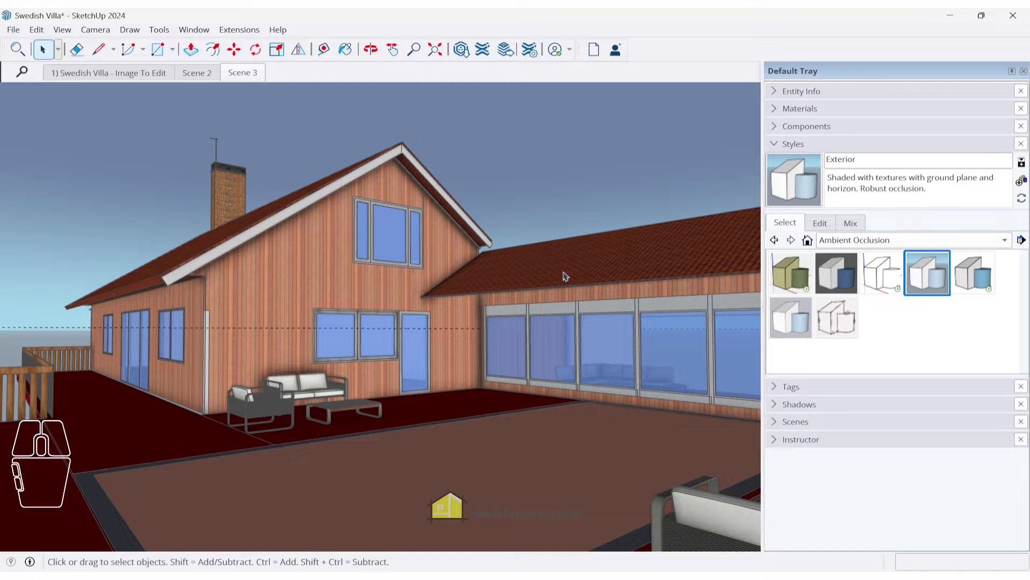
Step: Zoom in toward the Swedish Villa facade
{"action": "scroll", "coordinate": [426, 275], "scroll_direction": "up", "scroll_amount": 6}
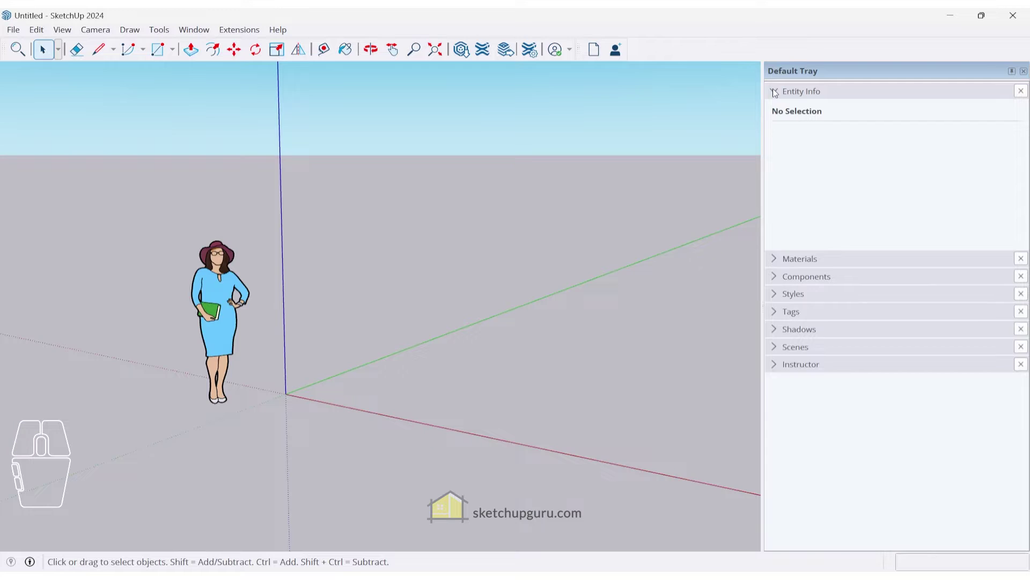
Step: Draw a flat rectangle on the ground beside the standing figure
{"action": "left_click", "coordinate": [774, 93]}
{"action": "middle_click_drag", "start_coordinate": [407, 300], "coordinate": [515, 356]}
{"action": "key", "text": "r"}
{"action": "left_click", "coordinate": [342, 372]}
{"action": "left_click", "coordinate": [603, 316]}
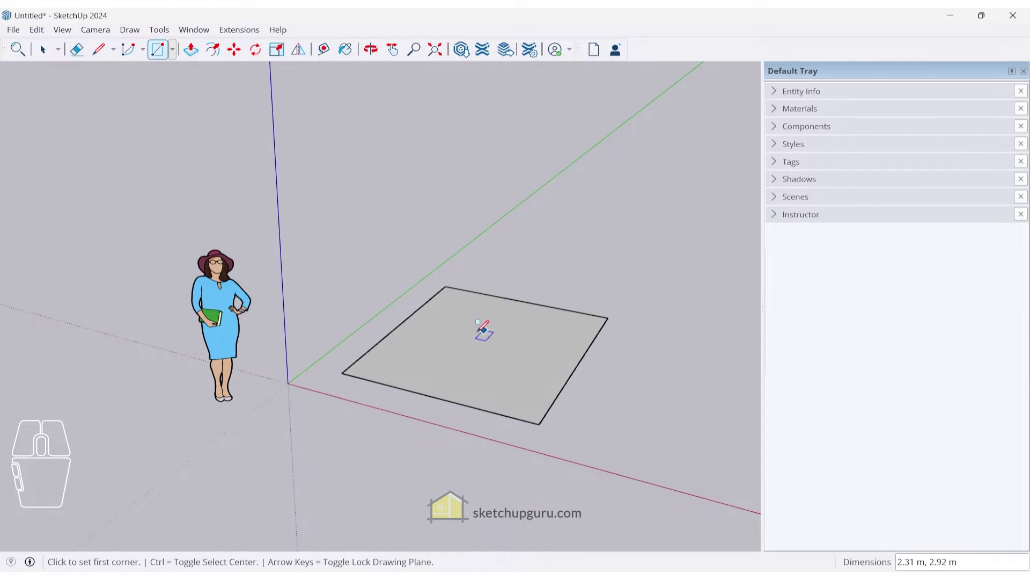
{"action": "key", "text": "space"}
{"action": "middle_click_drag", "start_coordinate": [494, 343], "coordinate": [461, 370]}
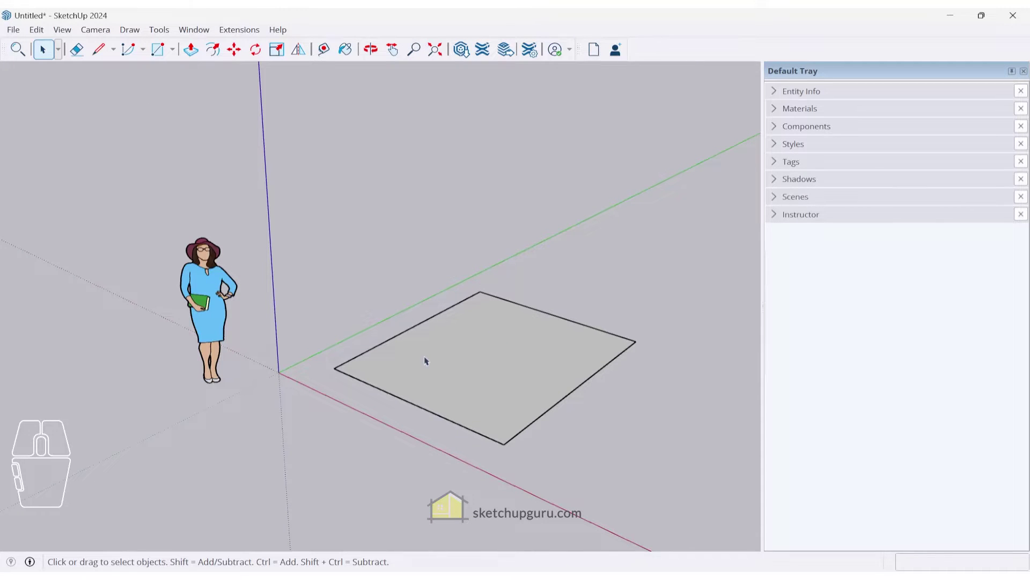
Step: Save the model with File > Save As
{"action": "left_click", "coordinate": [14, 30]}
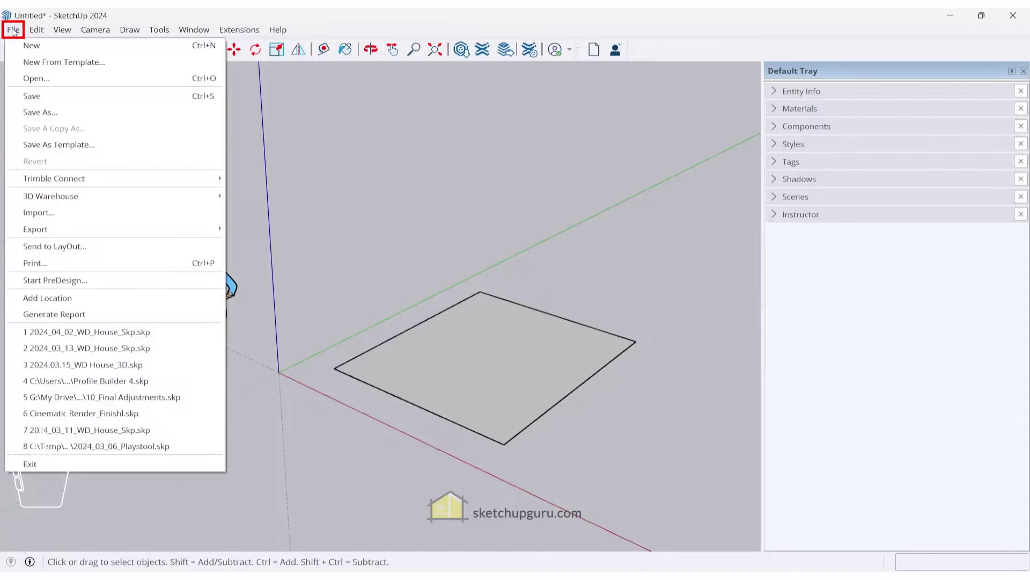
{"action": "left_click", "coordinate": [40, 111]}
{"action": "left_click", "coordinate": [543, 444]}
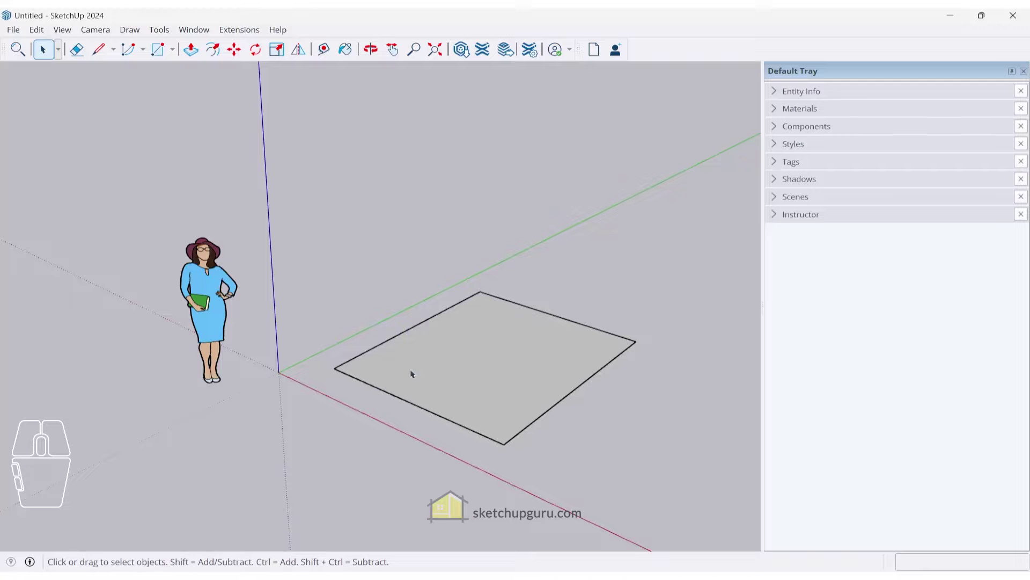
Step: Select the square and delete it, leaving only the figure
{"action": "middle_click_drag", "start_coordinate": [536, 292], "coordinate": [528, 258]}
{"action": "left_click", "coordinate": [527, 315]}
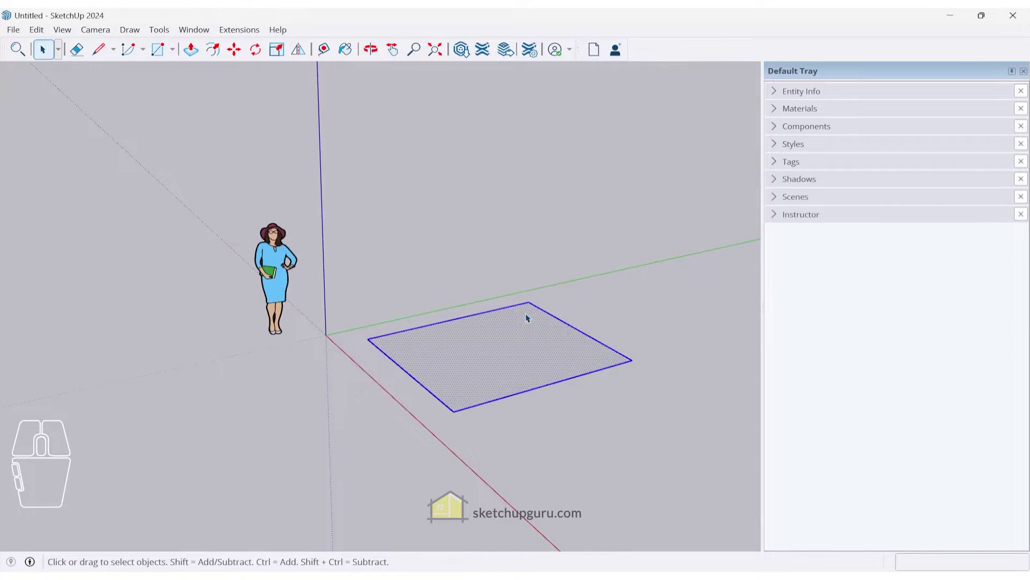
{"action": "key", "text": "Delete"}
{"action": "middle_click_drag", "start_coordinate": [375, 354], "coordinate": [405, 307]}
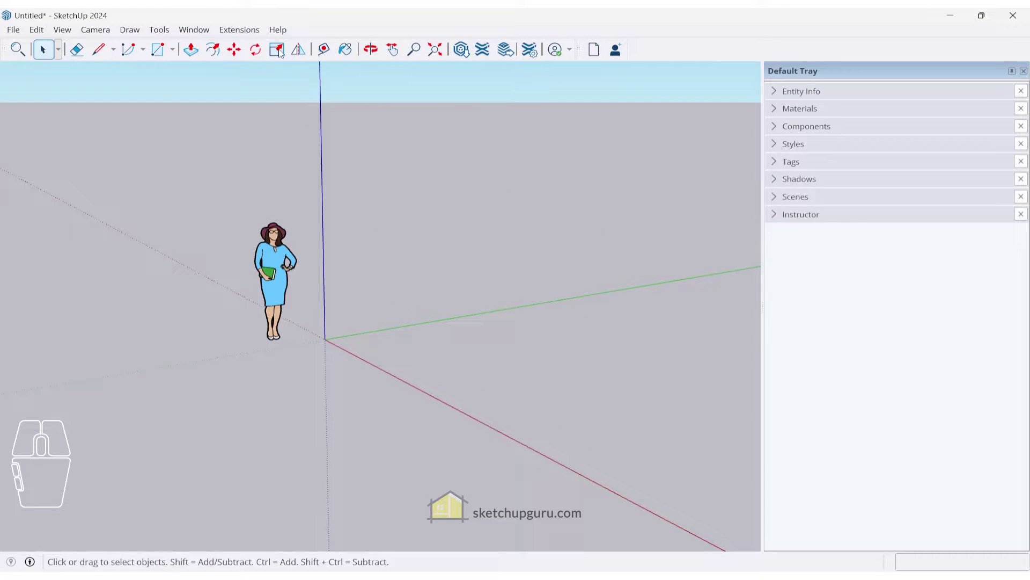
Step: Open the Graphics preferences and review the graphics engine details
{"action": "left_click", "coordinate": [194, 30]}
{"action": "left_click", "coordinate": [205, 112]}
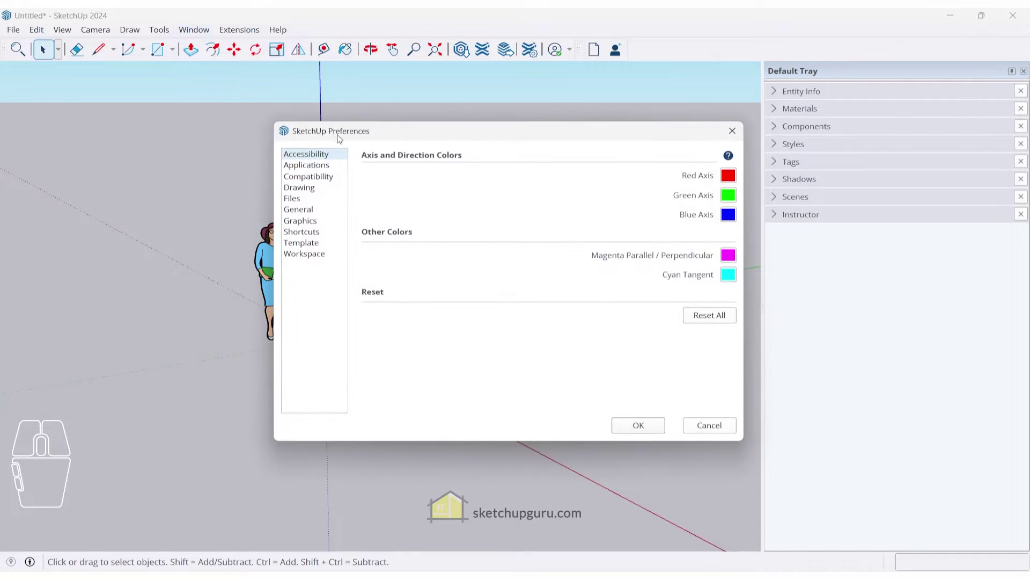
{"action": "left_click", "coordinate": [311, 220]}
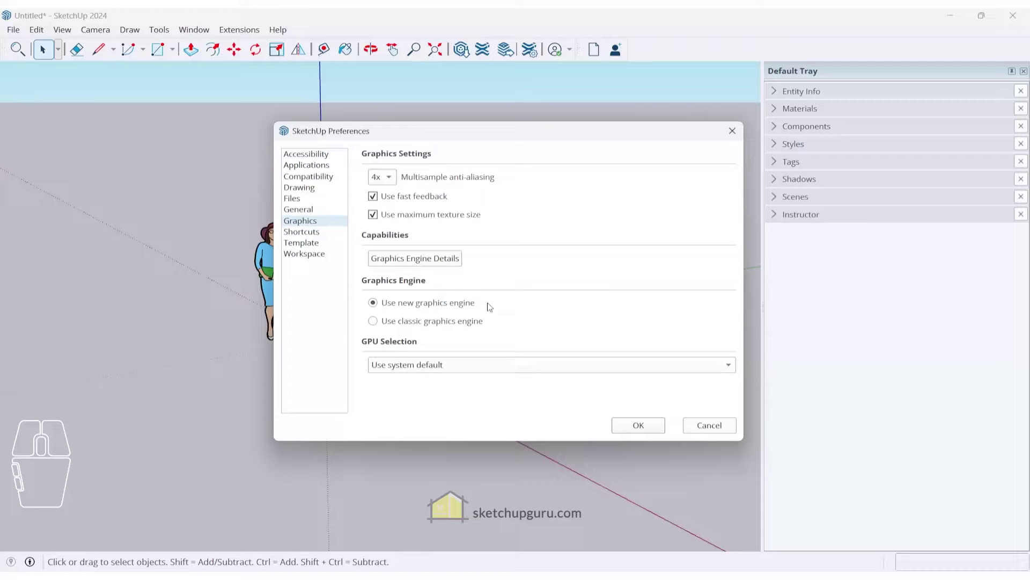
{"action": "left_click", "coordinate": [435, 258]}
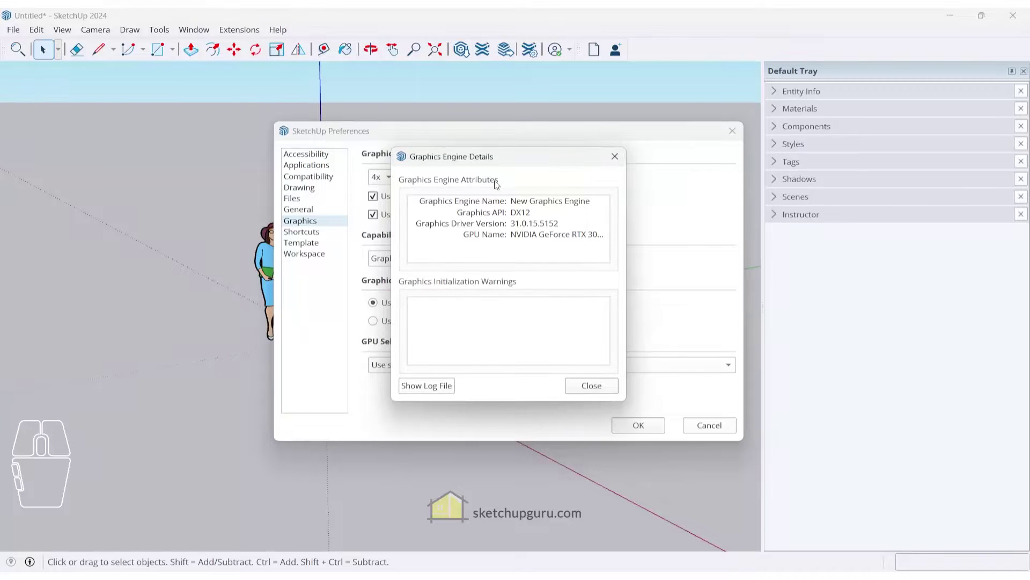
{"action": "left_click", "coordinate": [615, 156]}
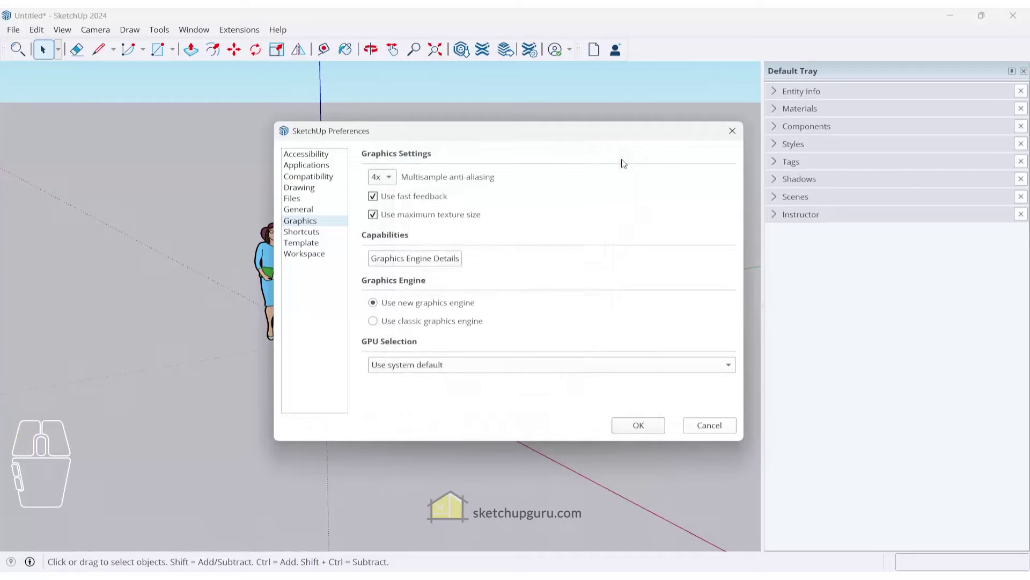
Step: Select the NVIDIA GeForce RTX 3070 Laptop GPU, apply it, and dismiss the restart notice
{"action": "left_click", "coordinate": [416, 367]}
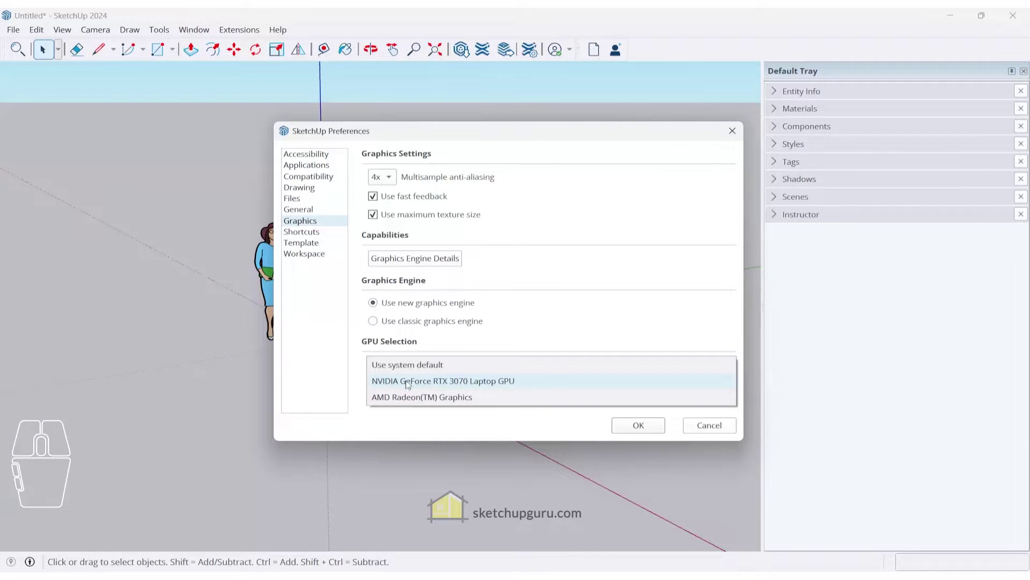
{"action": "left_click", "coordinate": [389, 381]}
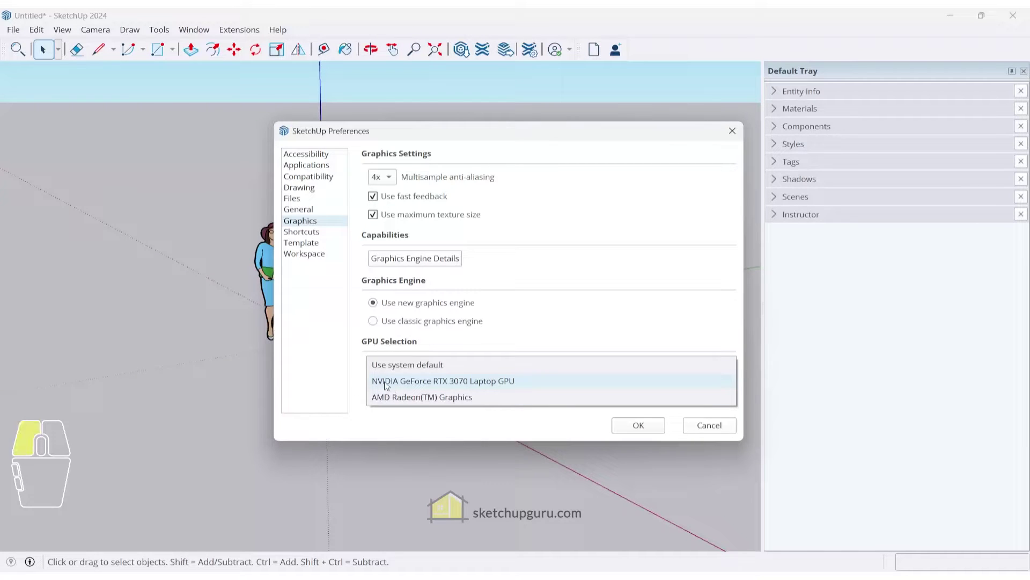
{"action": "left_click", "coordinate": [639, 425]}
{"action": "left_click", "coordinate": [635, 297]}
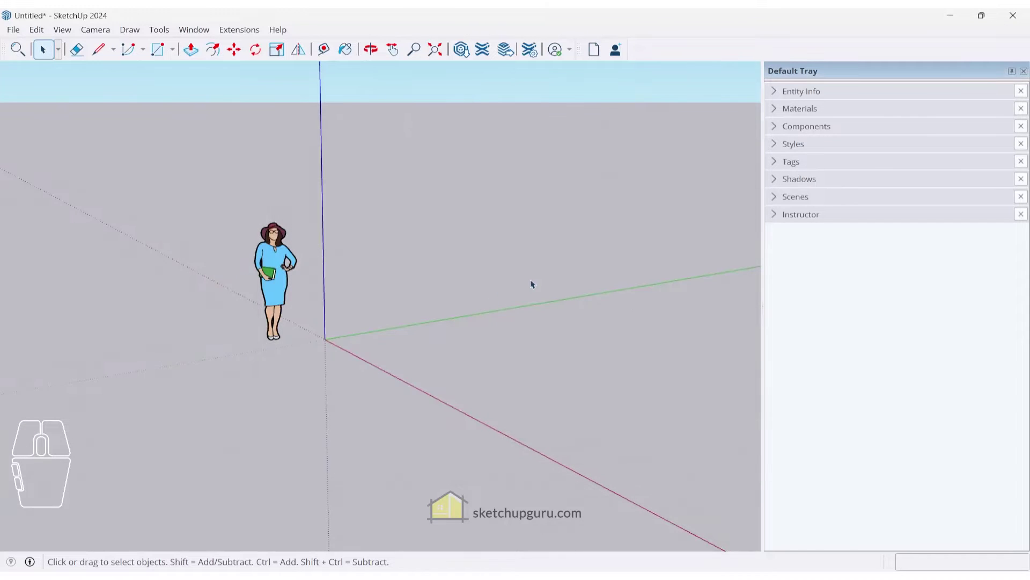
Step: Open Office Model.skp in SketchUp 2024
{"action": "middle_click_drag", "start_coordinate": [472, 244], "coordinate": [375, 279]}
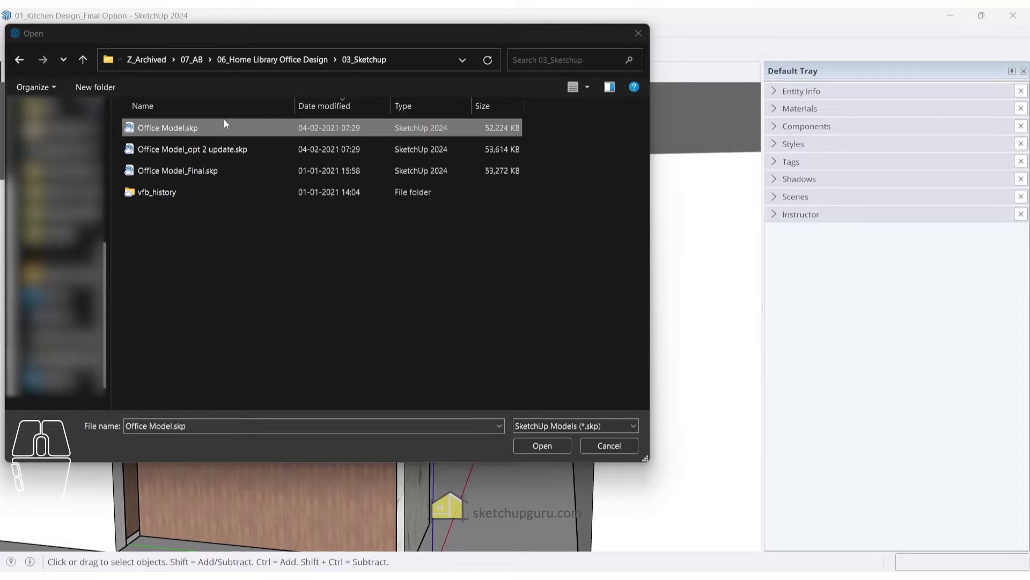
{"action": "left_click", "coordinate": [259, 131]}
{"action": "left_click", "coordinate": [554, 445]}
Step: Orbit and zoom onto the two desks and window, then switch to SketchUp Pro 2023
{"action": "middle_click_drag", "start_coordinate": [430, 424], "coordinate": [480, 375]}
{"action": "scroll", "coordinate": [483, 376], "scroll_direction": "down", "scroll_amount": 5}
{"action": "scroll", "coordinate": [483, 376], "scroll_direction": "up", "scroll_amount": 4}
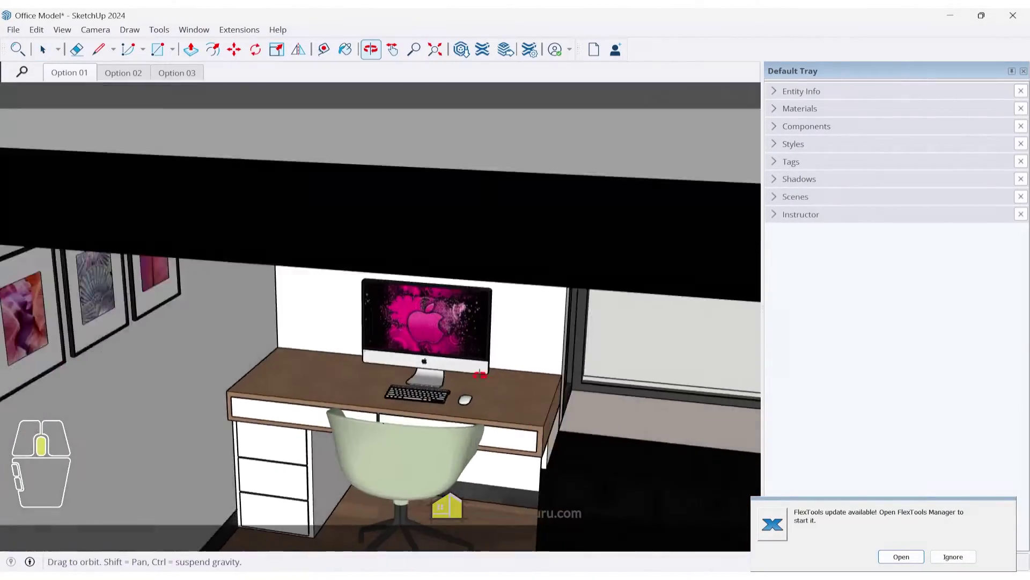
{"action": "scroll", "coordinate": [480, 375], "scroll_direction": "down", "scroll_amount": 5}
{"action": "scroll", "coordinate": [456, 354], "scroll_direction": "up", "scroll_amount": 1}
{"action": "scroll", "coordinate": [456, 354], "scroll_direction": "down", "scroll_amount": 2}
{"action": "scroll", "coordinate": [438, 338], "scroll_direction": "up", "scroll_amount": 5}
{"action": "mouse_move", "coordinate": [439, 338]}
{"action": "middle_mouse_down"}
{"action": "mouse_move", "coordinate": [437, 324]}
{"action": "mouse_move", "coordinate": [428, 342]}
{"action": "mouse_move", "coordinate": [436, 409]}
{"action": "mouse_move", "coordinate": [350, 425]}
{"action": "mouse_move", "coordinate": [333, 397]}
{"action": "mouse_move", "coordinate": [411, 431]}
{"action": "mouse_move", "coordinate": [257, 315]}
{"action": "middle_mouse_up"}
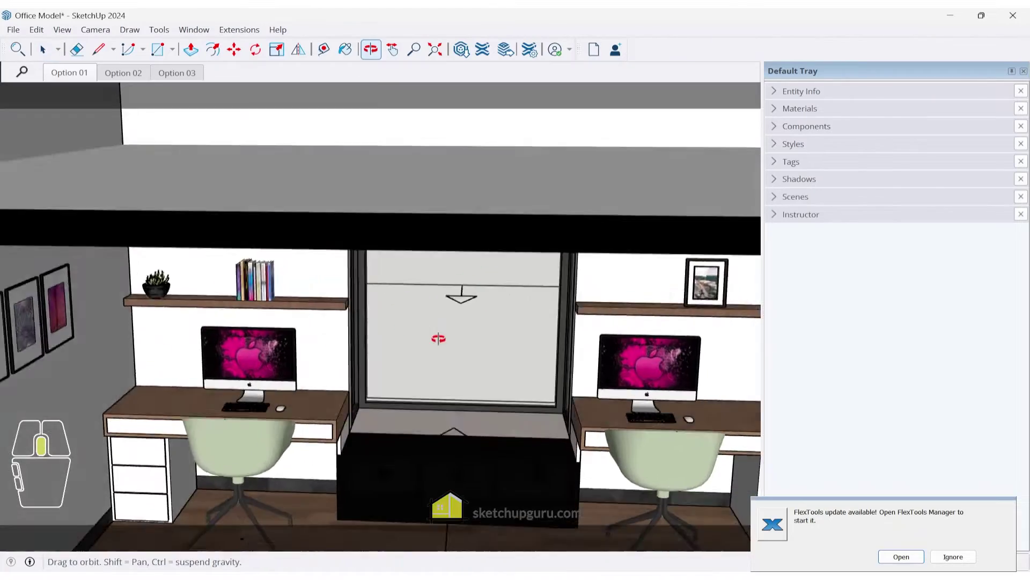
{"action": "scroll", "coordinate": [476, 350], "scroll_direction": "down", "scroll_amount": 3}
{"action": "scroll", "coordinate": [436, 324], "scroll_direction": "up", "scroll_amount": 4}
{"action": "scroll", "coordinate": [428, 342], "scroll_direction": "down", "scroll_amount": 4}
{"action": "scroll", "coordinate": [428, 342], "scroll_direction": "up", "scroll_amount": 2}
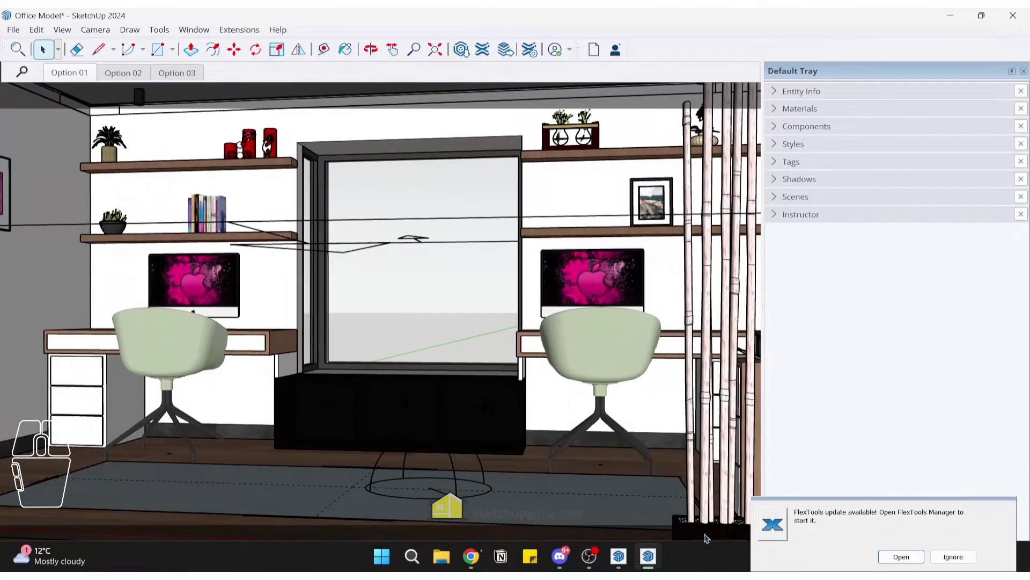
{"action": "left_click", "coordinate": [648, 561]}
Step: Orbit the office to a straight-on front view, then minimize SketchUp Pro 2023 and restore SketchUp 2024
{"action": "scroll", "coordinate": [370, 298], "scroll_direction": "up", "scroll_amount": 6}
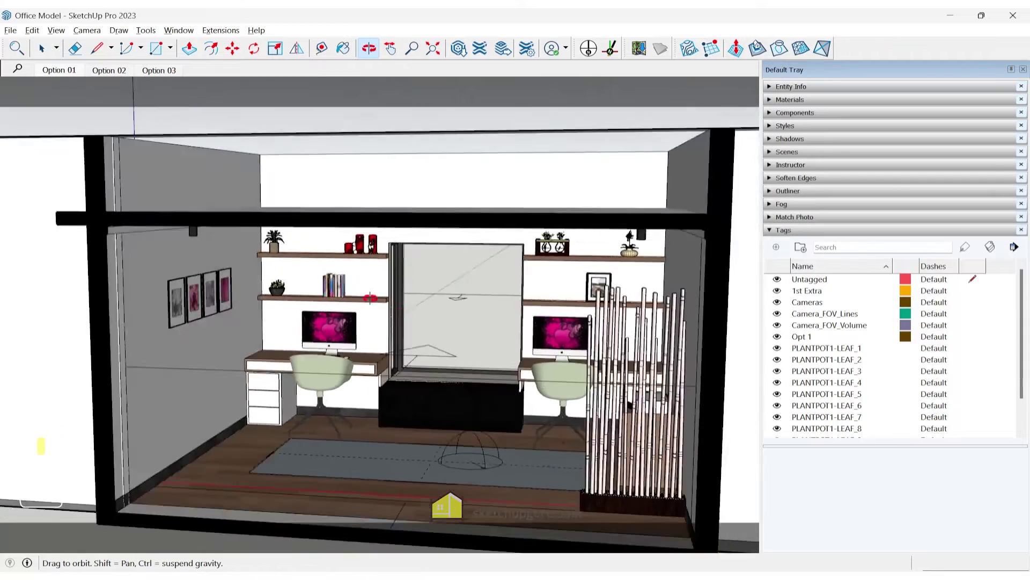
{"action": "middle_click_drag", "start_coordinate": [370, 298], "coordinate": [425, 315]}
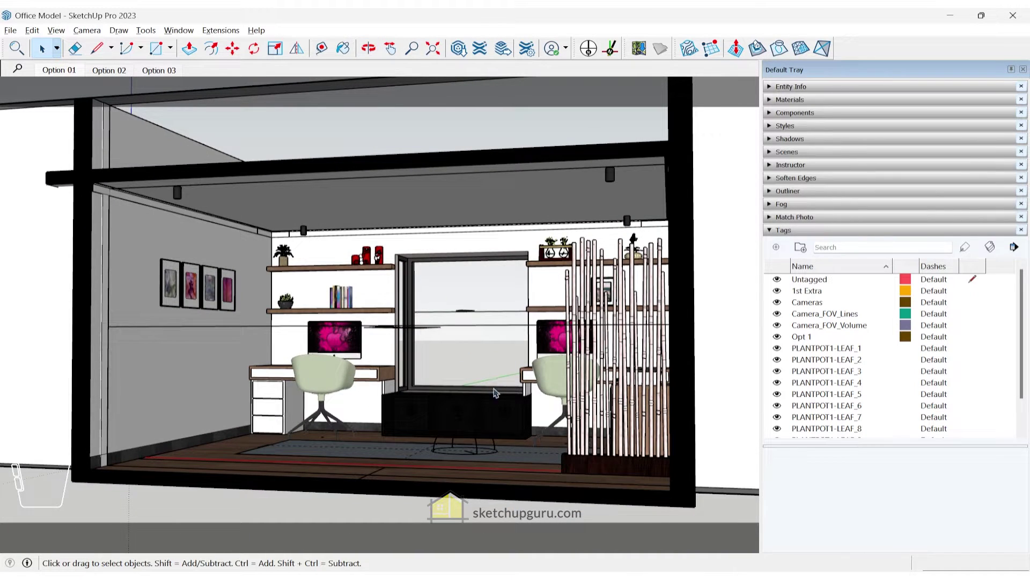
{"action": "mouse_move", "coordinate": [564, 569]}
{"action": "left_click", "coordinate": [617, 560]}
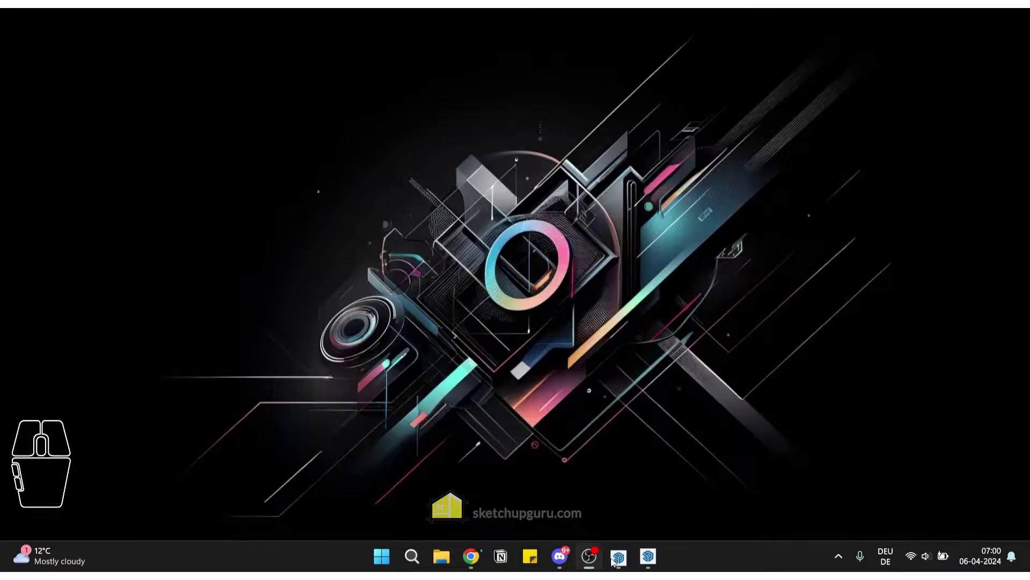
{"action": "left_click", "coordinate": [613, 561]}
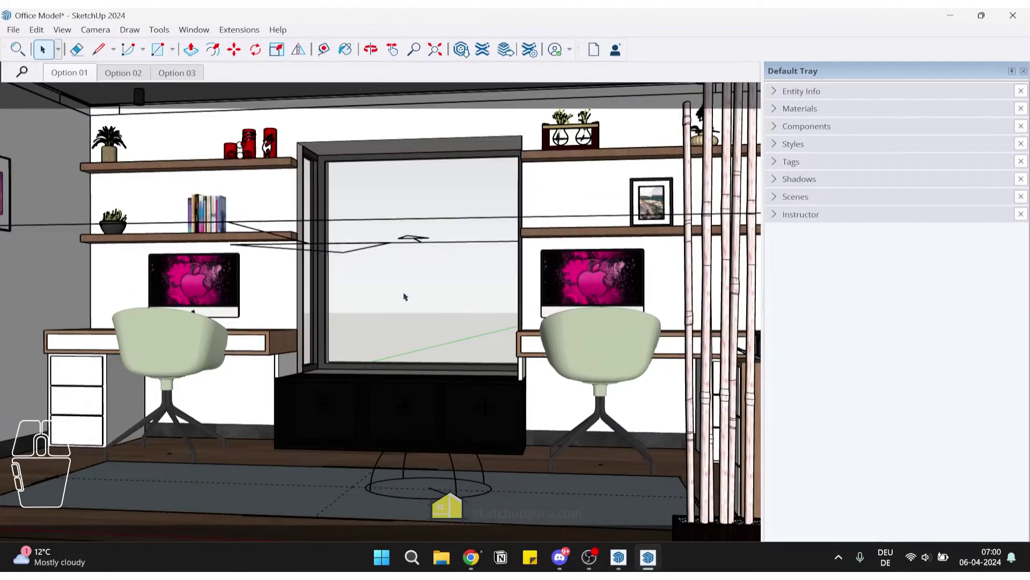
Step: Orbit and zoom around the office room to wider, higher and angled views
{"action": "mouse_move", "coordinate": [405, 295]}
{"action": "middle_mouse_down"}
{"action": "mouse_move", "coordinate": [363, 322]}
{"action": "mouse_move", "coordinate": [371, 356]}
{"action": "mouse_move", "coordinate": [440, 290]}
{"action": "middle_mouse_up"}
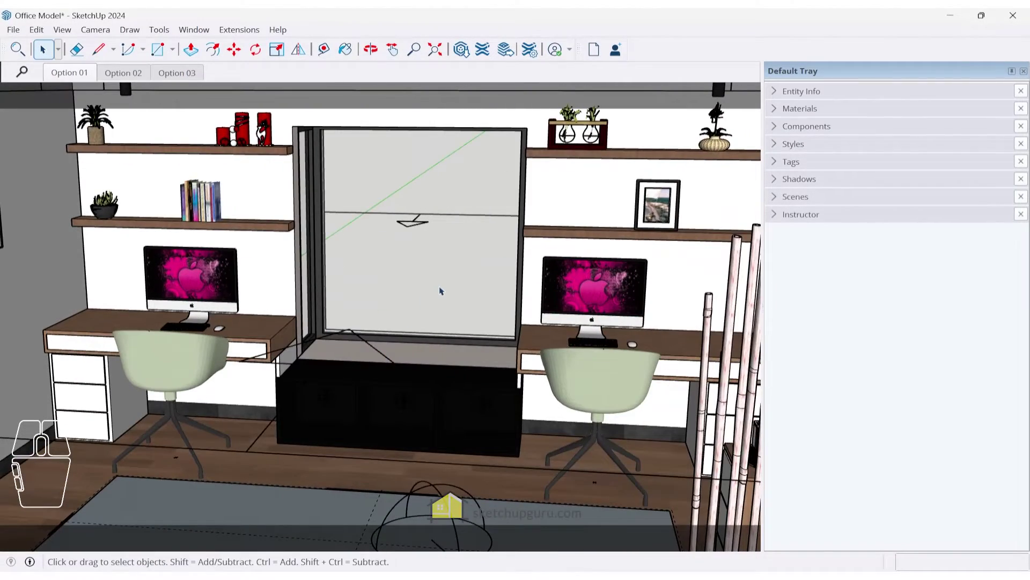
{"action": "middle_click_drag", "start_coordinate": [440, 290], "coordinate": [389, 299]}
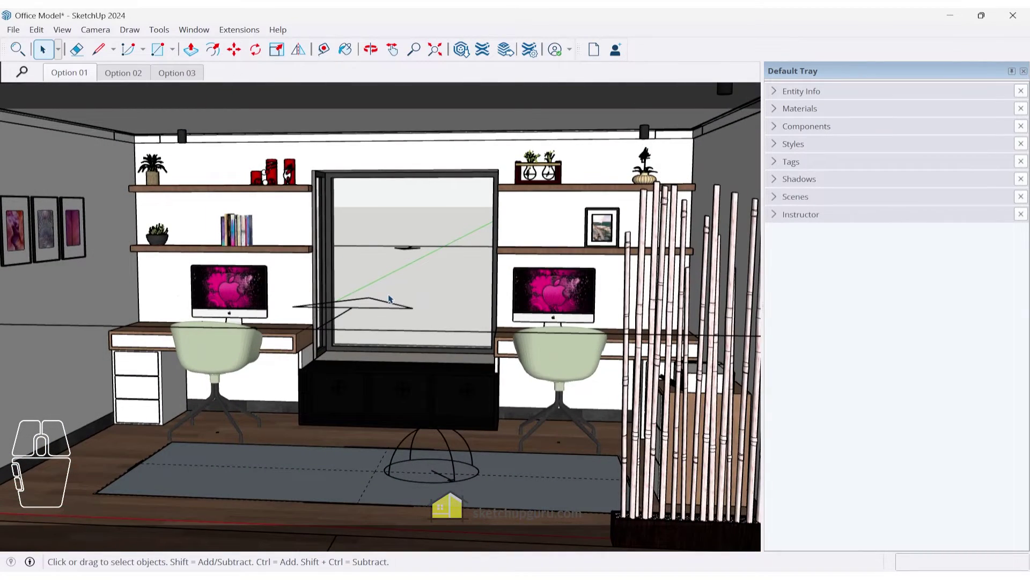
{"action": "middle_click_drag", "start_coordinate": [389, 299], "coordinate": [424, 351]}
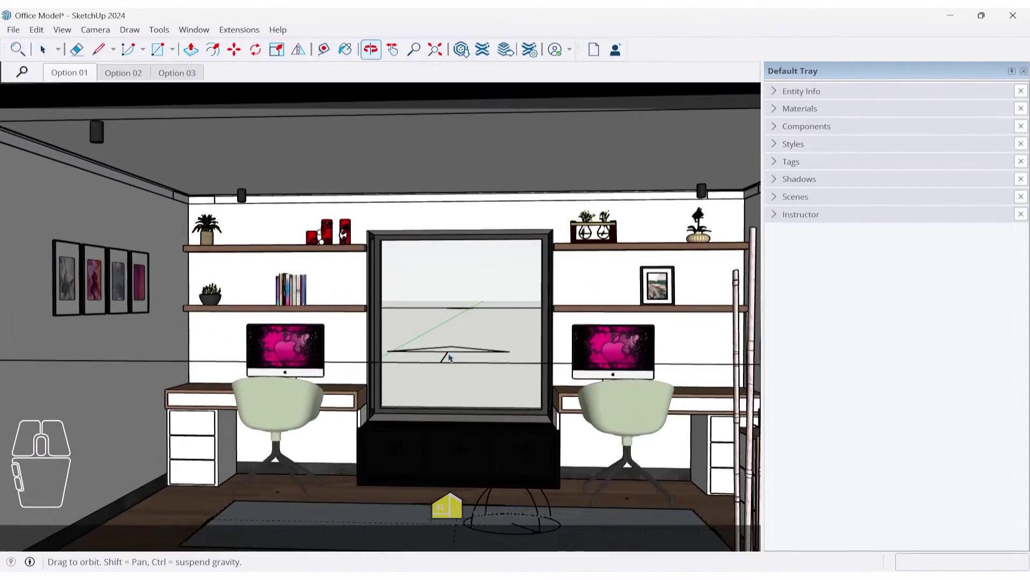
{"action": "scroll", "coordinate": [350, 345], "scroll_direction": "up", "scroll_amount": 5}
{"action": "middle_click_drag", "start_coordinate": [350, 345], "coordinate": [338, 385]}
{"action": "scroll", "coordinate": [340, 344], "scroll_direction": "up", "scroll_amount": 3}
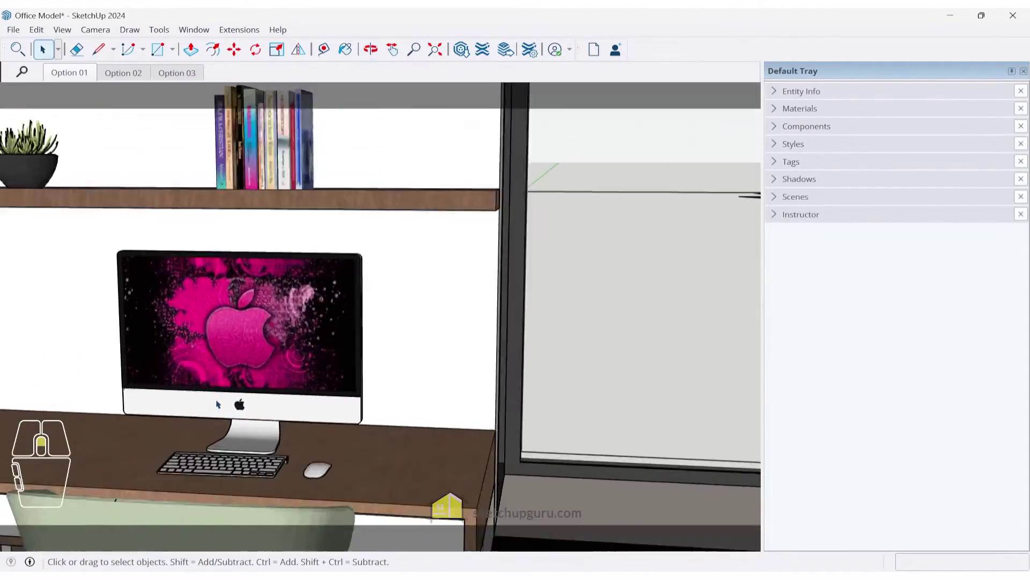
{"action": "scroll", "coordinate": [340, 332], "scroll_direction": "down", "scroll_amount": 6}
{"action": "scroll", "coordinate": [340, 333], "scroll_direction": "down", "scroll_amount": 4}
{"action": "middle_click_drag", "start_coordinate": [340, 332], "coordinate": [251, 354]}
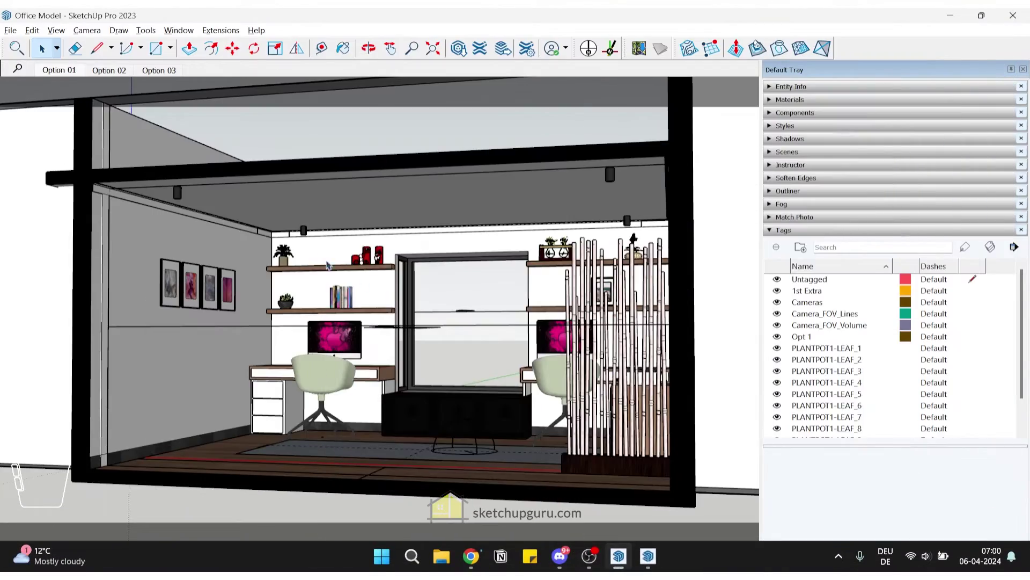
{"action": "middle_click_drag", "start_coordinate": [327, 265], "coordinate": [379, 398]}
Step: Return to the SketchUp 2024 window and orbit the room there
{"action": "mouse_move", "coordinate": [623, 566]}
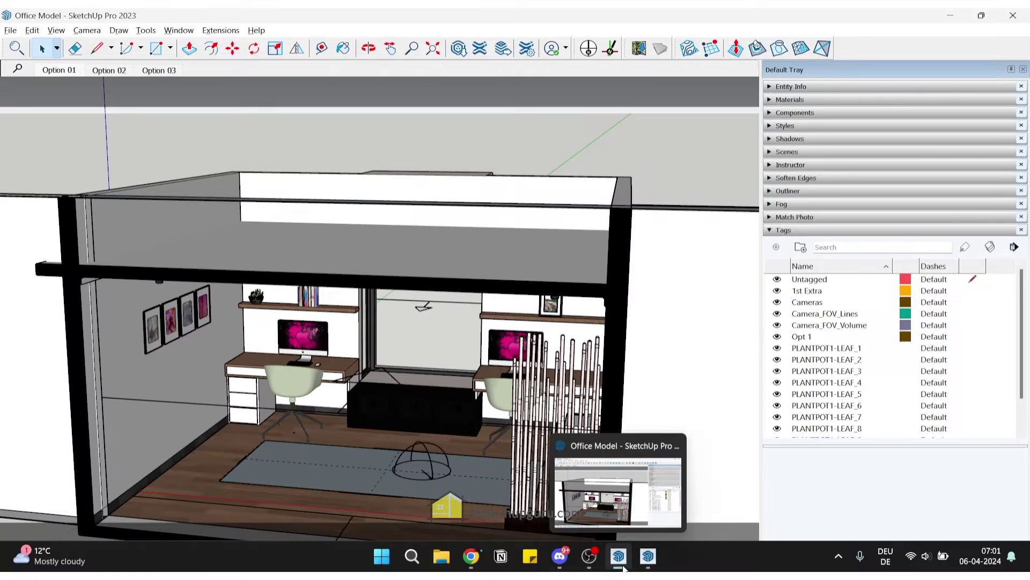
{"action": "left_click", "coordinate": [649, 555]}
{"action": "mouse_move", "coordinate": [473, 407]}
{"action": "middle_mouse_down"}
{"action": "mouse_move", "coordinate": [493, 427]}
{"action": "mouse_move", "coordinate": [385, 369]}
{"action": "middle_mouse_up"}
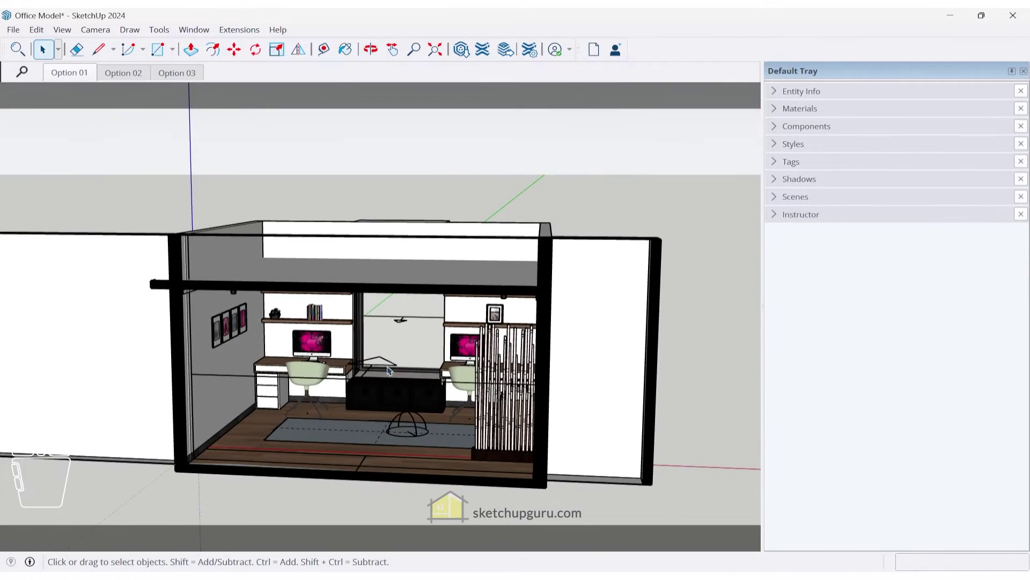
{"action": "left_click", "coordinate": [193, 30]}
Step: Open Graphics preferences, review the multisample anti-aliasing levels, and keep it at 4x
{"action": "left_click", "coordinate": [212, 111]}
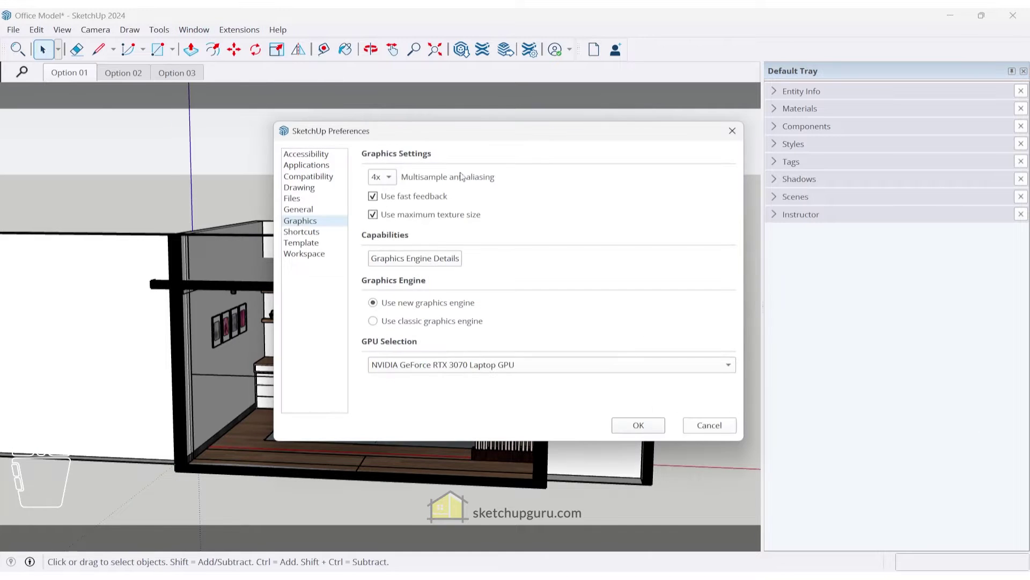
{"action": "left_click", "coordinate": [387, 179]}
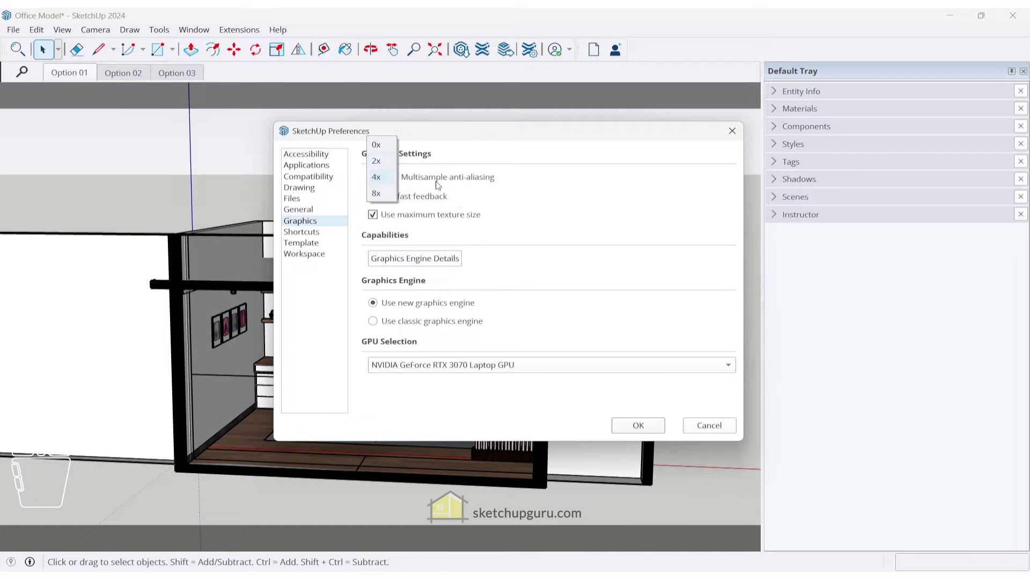
{"action": "left_click", "coordinate": [557, 179]}
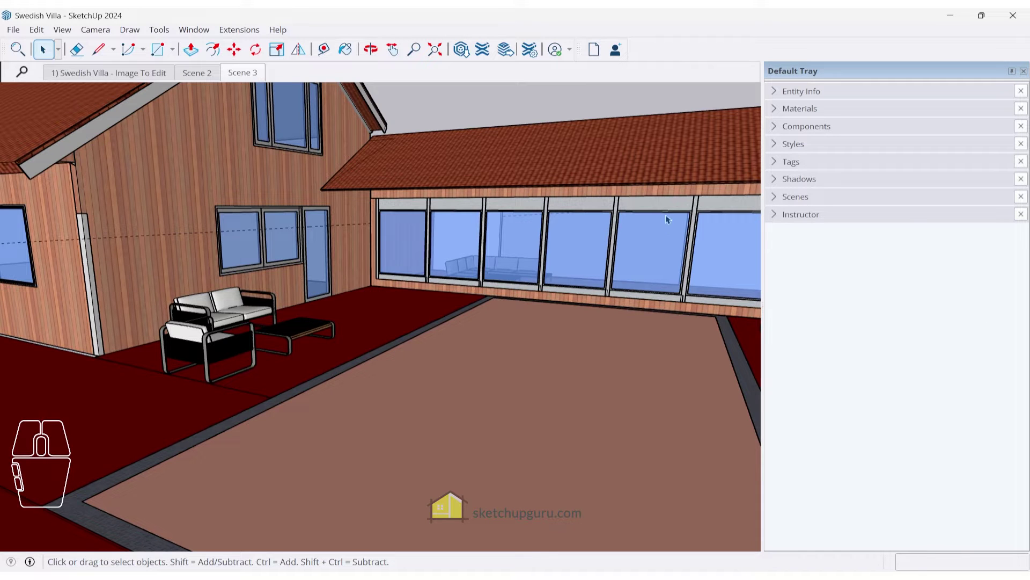
Step: Frame the whole Swedish Villa and apply the Ambient Occlusion Colored Clay style
{"action": "middle_click_drag", "start_coordinate": [616, 250], "coordinate": [161, 225]}
{"action": "scroll", "coordinate": [397, 328], "scroll_direction": "up", "scroll_amount": 5}
{"action": "middle_click_drag", "start_coordinate": [499, 267], "coordinate": [553, 297]}
{"action": "left_click", "coordinate": [784, 152]}
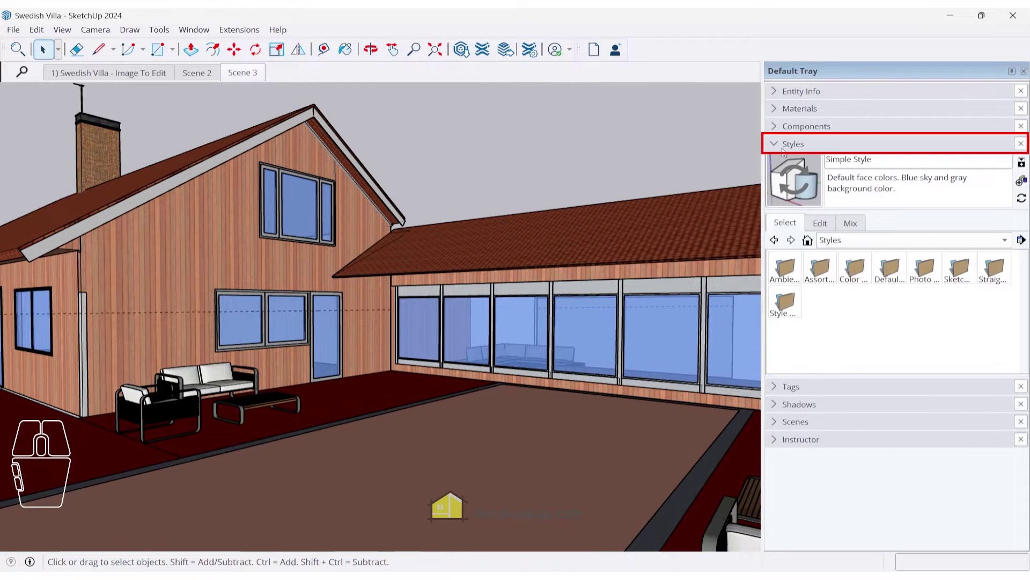
{"action": "left_click", "coordinate": [786, 268]}
{"action": "left_click", "coordinate": [793, 271]}
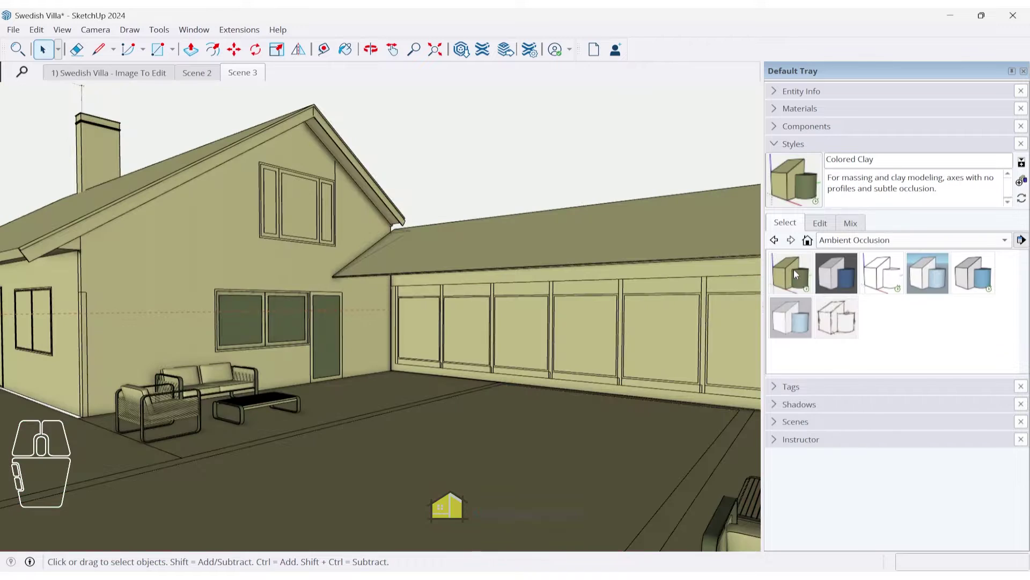
Step: Try the Dark Pen and Details styles, then apply the textured Exterior style
{"action": "left_click", "coordinate": [838, 276]}
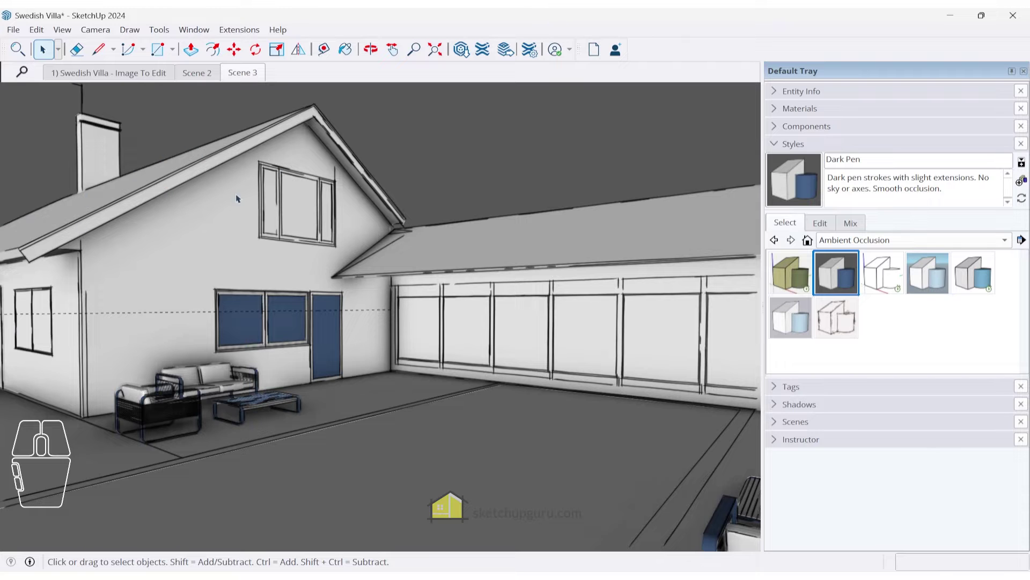
{"action": "left_click", "coordinate": [882, 275]}
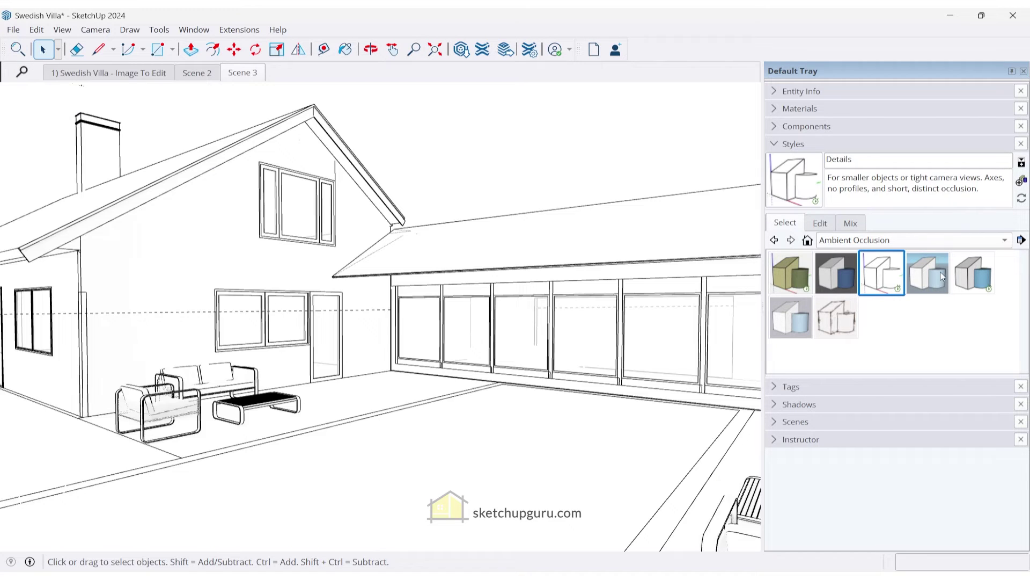
{"action": "left_click", "coordinate": [918, 278]}
Step: Orbit around the house to inspect the balcony and foreground chair, then select all and deselect
{"action": "middle_click_drag", "start_coordinate": [677, 331], "coordinate": [347, 294]}
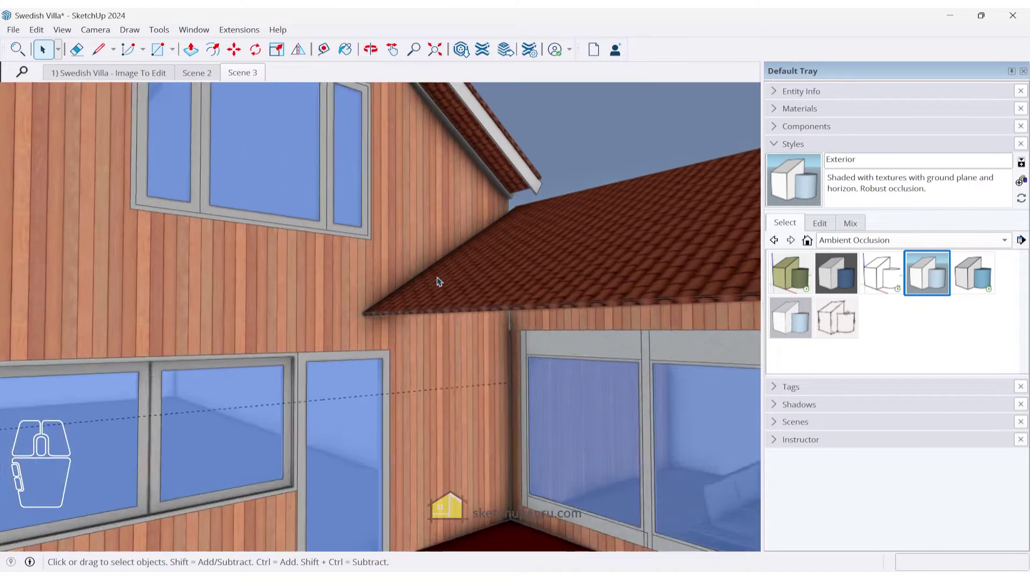
{"action": "scroll", "coordinate": [438, 281], "scroll_direction": "down", "scroll_amount": 1}
{"action": "scroll", "coordinate": [404, 290], "scroll_direction": "down", "scroll_amount": 4}
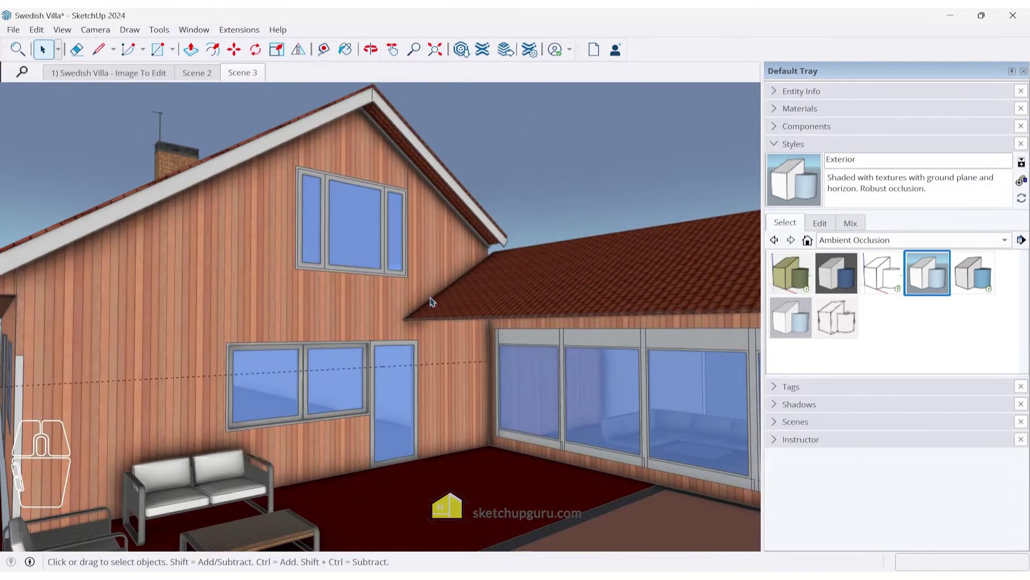
{"action": "scroll", "coordinate": [432, 302], "scroll_direction": "down", "scroll_amount": 3}
{"action": "scroll", "coordinate": [213, 274], "scroll_direction": "up", "scroll_amount": 2}
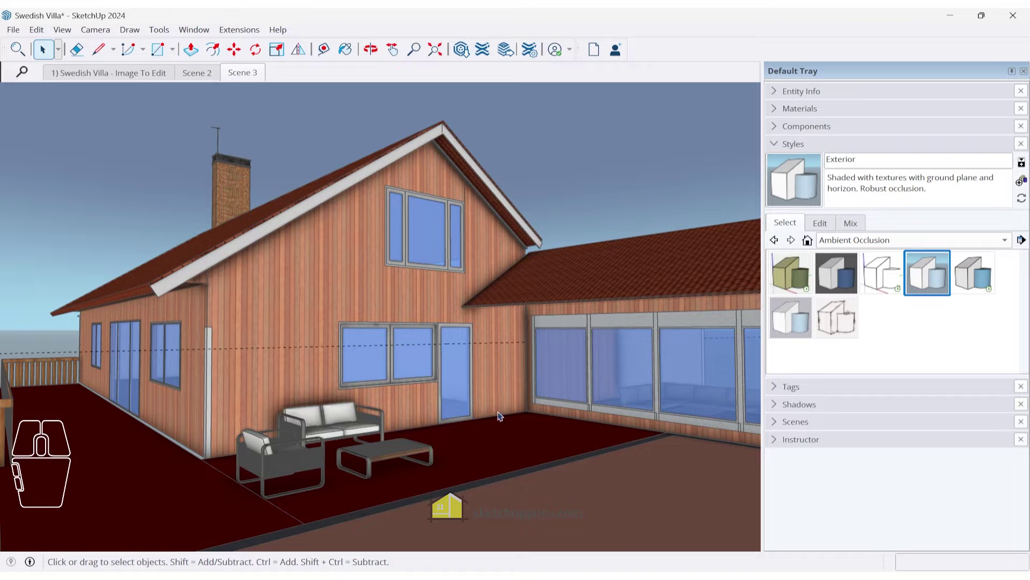
{"action": "middle_click_drag", "start_coordinate": [499, 416], "coordinate": [506, 362]}
{"action": "scroll", "coordinate": [434, 310], "scroll_direction": "up", "scroll_amount": 1}
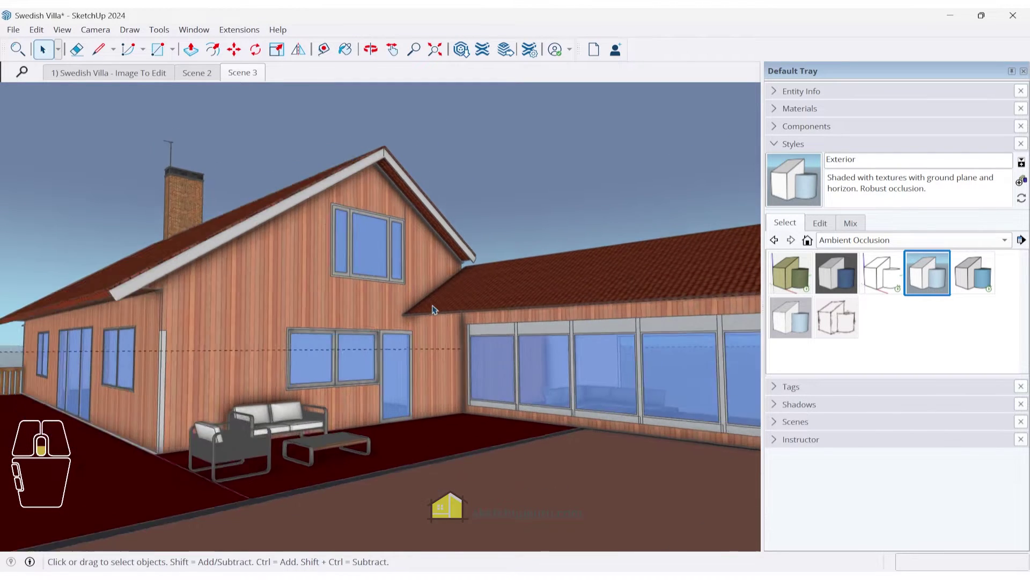
{"action": "scroll", "coordinate": [433, 310], "scroll_direction": "down", "scroll_amount": 1}
{"action": "middle_click_drag", "start_coordinate": [426, 322], "coordinate": [407, 320]}
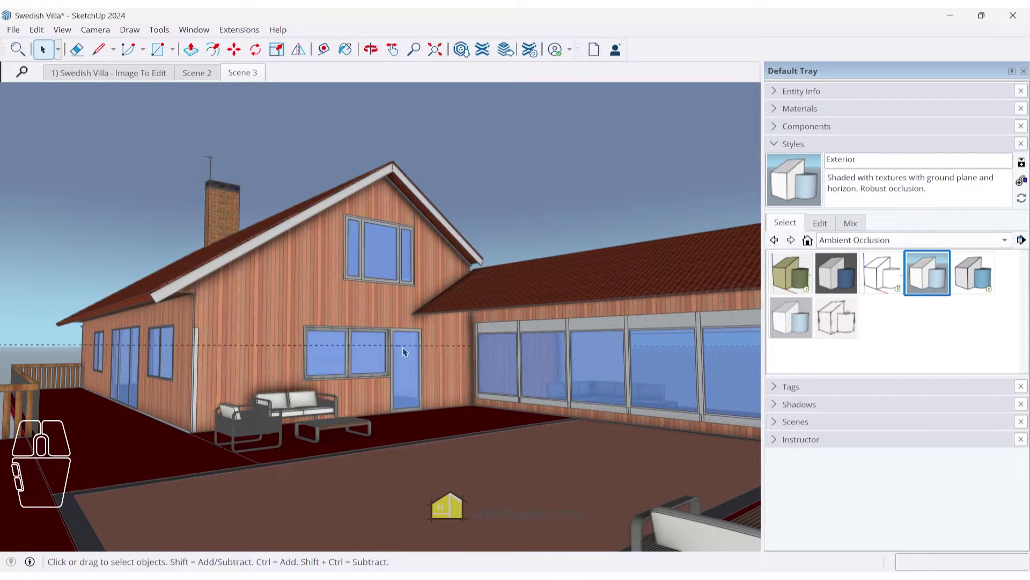
{"action": "key", "text": "ctrl+a"}
{"action": "left_click", "coordinate": [23, 238]}
Step: Open the Exterior style's face settings and toggle ambient occlusion off and back on
{"action": "left_click", "coordinate": [821, 224]}
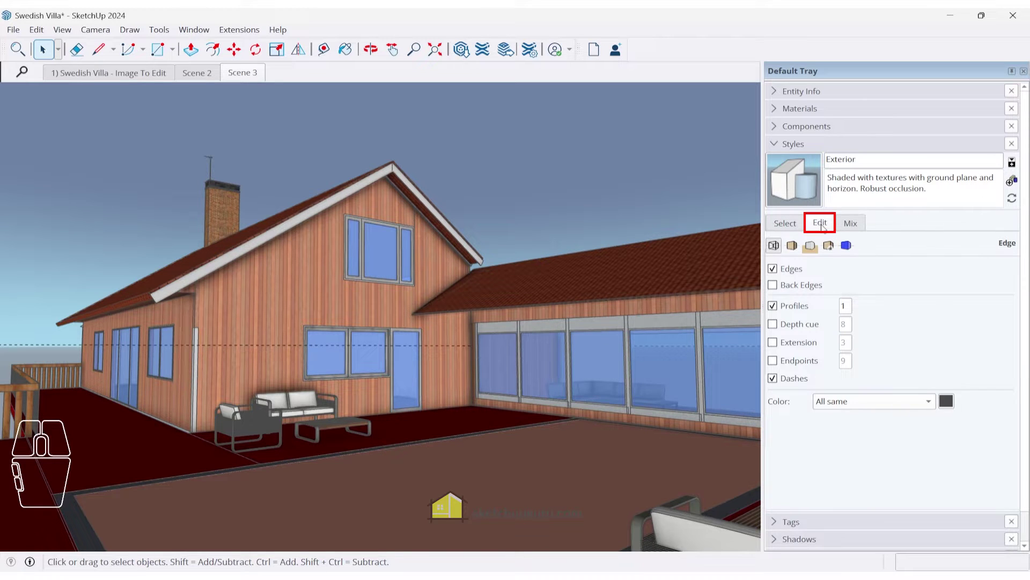
{"action": "left_click", "coordinate": [792, 245]}
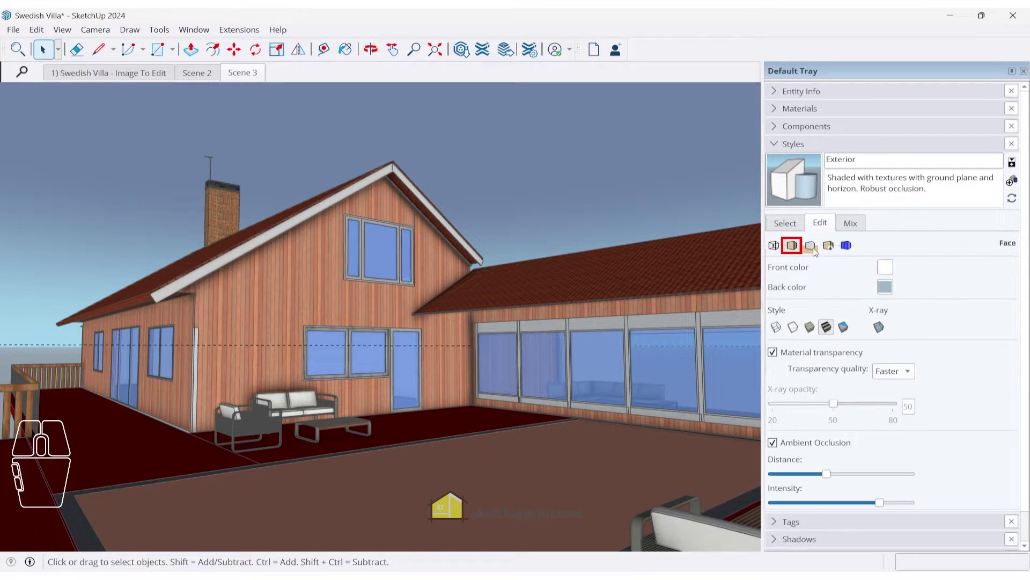
{"action": "scroll", "coordinate": [830, 424], "scroll_direction": "down", "scroll_amount": 1}
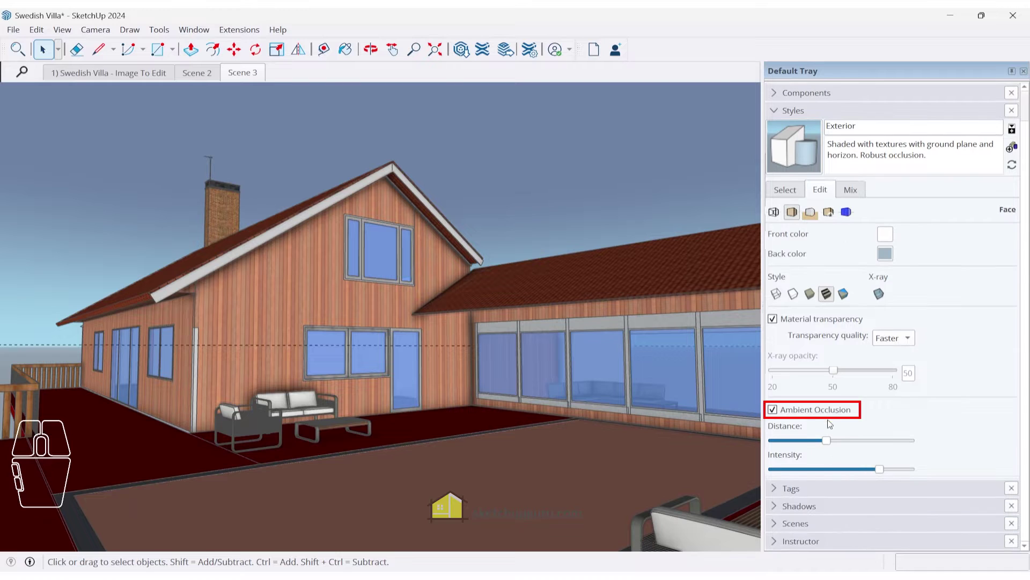
{"action": "left_click", "coordinate": [772, 410]}
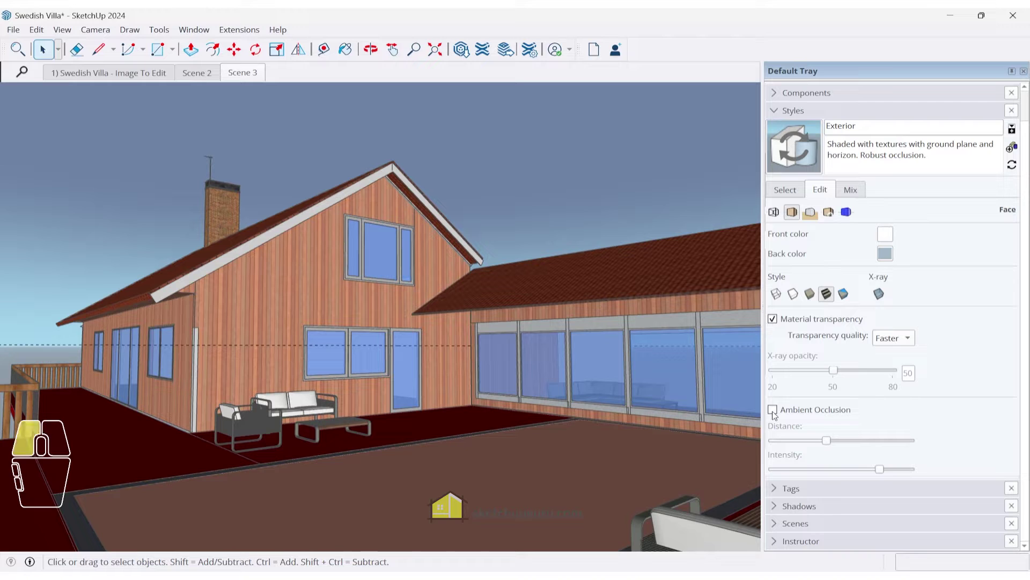
{"action": "left_click", "coordinate": [772, 409]}
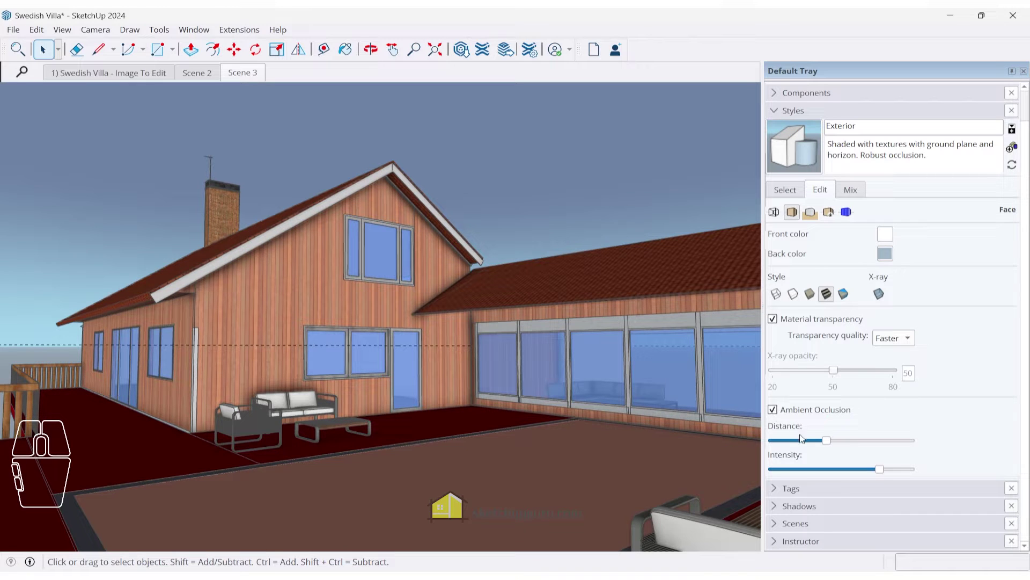
Step: Raise the ambient occlusion distance and lower its intensity, checking the shading on the house
{"action": "mouse_move", "coordinate": [825, 442]}
{"action": "left_mouse_down"}
{"action": "mouse_move", "coordinate": [874, 441]}
{"action": "mouse_move", "coordinate": [824, 443]}
{"action": "left_mouse_up"}
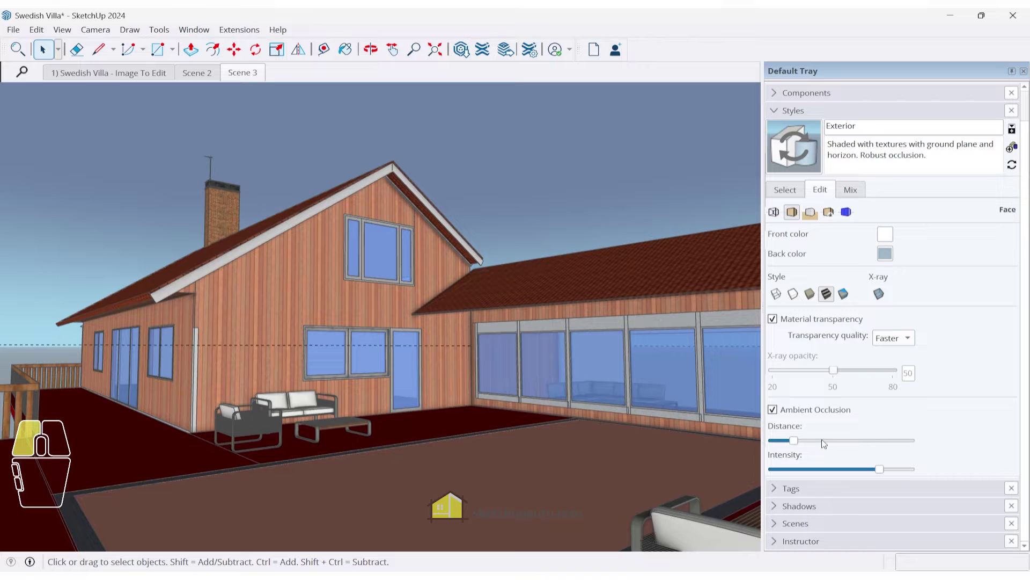
{"action": "left_click", "coordinate": [794, 441]}
{"action": "left_click_drag", "start_coordinate": [794, 441], "coordinate": [804, 440]}
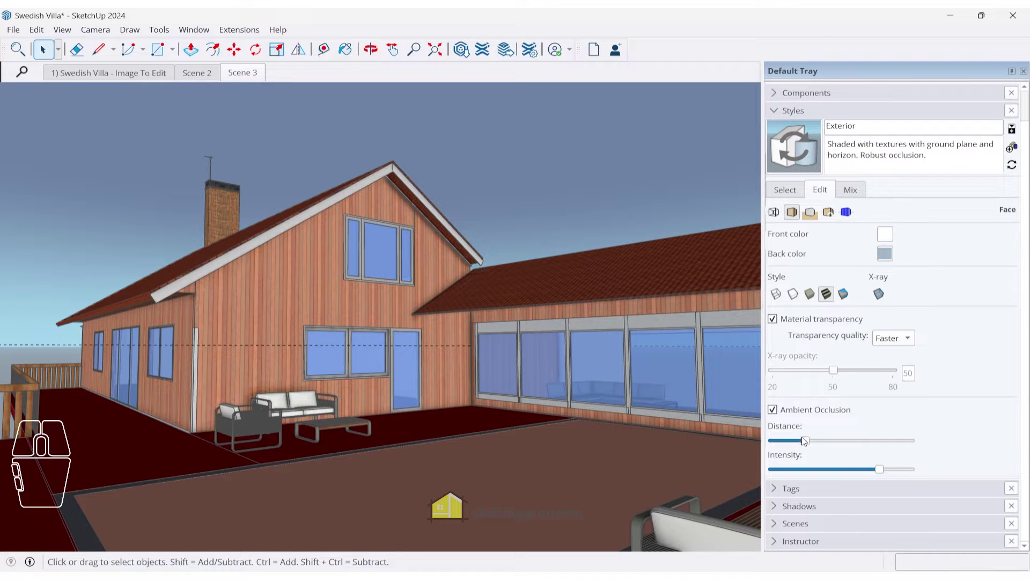
{"action": "mouse_move", "coordinate": [885, 470]}
{"action": "left_mouse_down"}
{"action": "mouse_move", "coordinate": [909, 470]}
{"action": "mouse_move", "coordinate": [773, 471]}
{"action": "mouse_move", "coordinate": [864, 469]}
{"action": "left_mouse_up"}
{"action": "left_click_drag", "start_coordinate": [807, 440], "coordinate": [824, 441]}
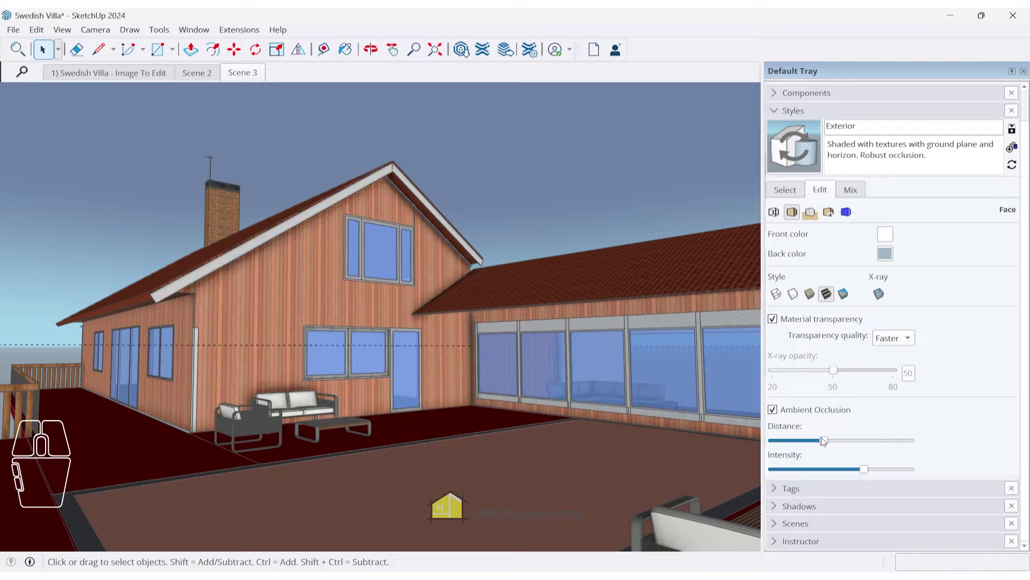
{"action": "middle_click_drag", "start_coordinate": [354, 305], "coordinate": [396, 294]}
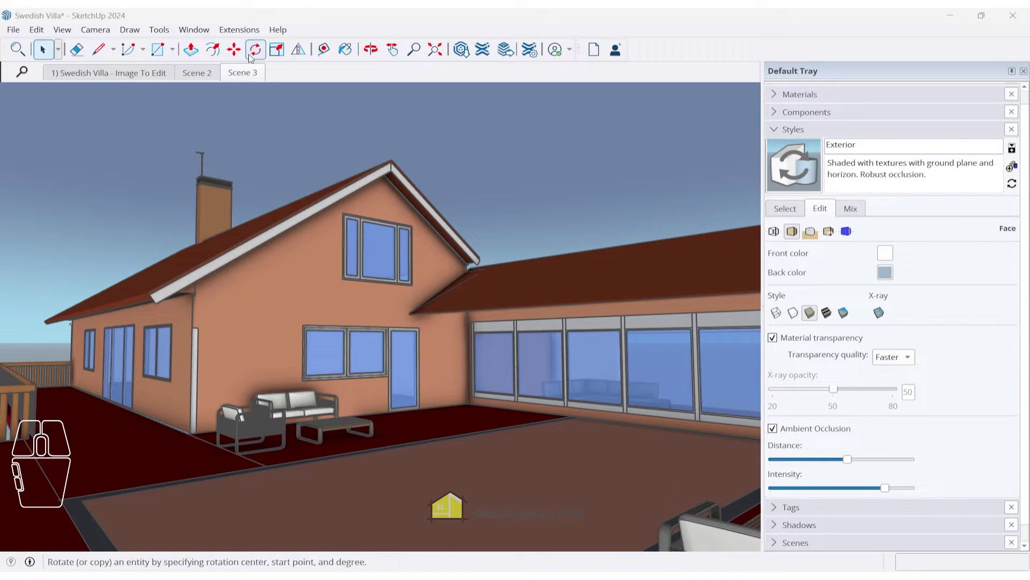
{"action": "left_click", "coordinate": [16, 30]}
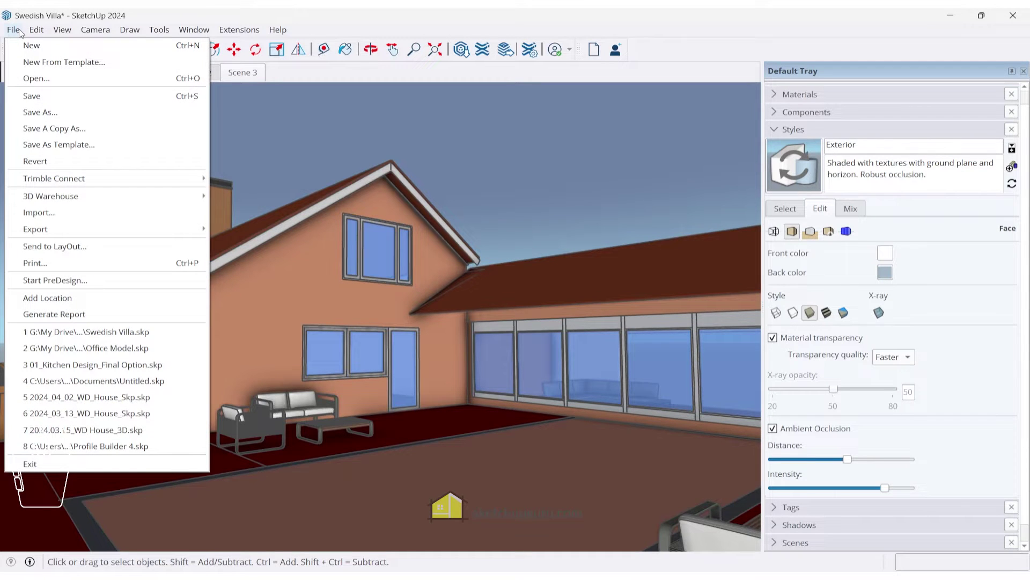
Step: Choose Share A Link under File > Trimble Connect to share the villa model
{"action": "mouse_move", "coordinate": [37, 30]}
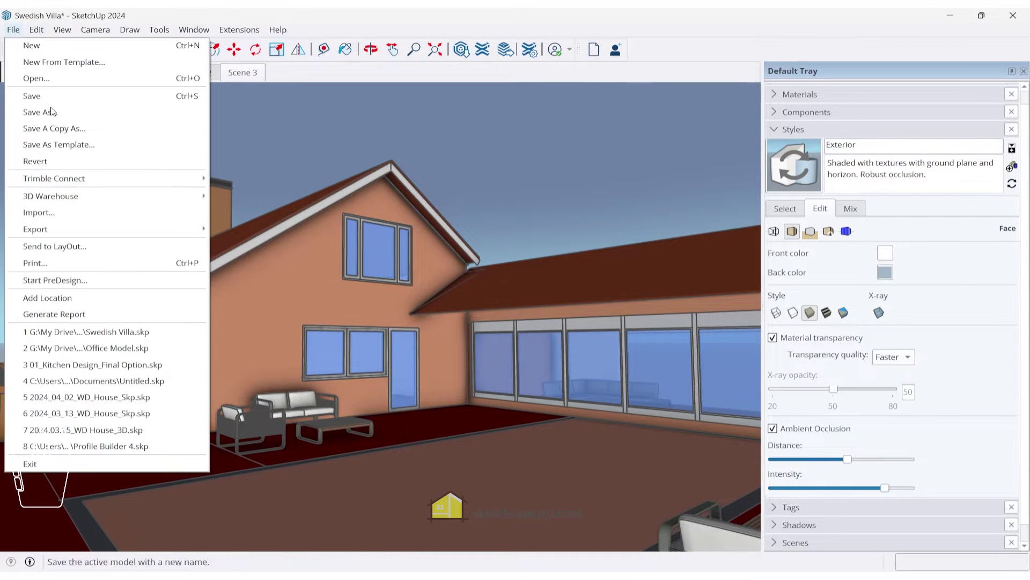
{"action": "mouse_move", "coordinate": [78, 186]}
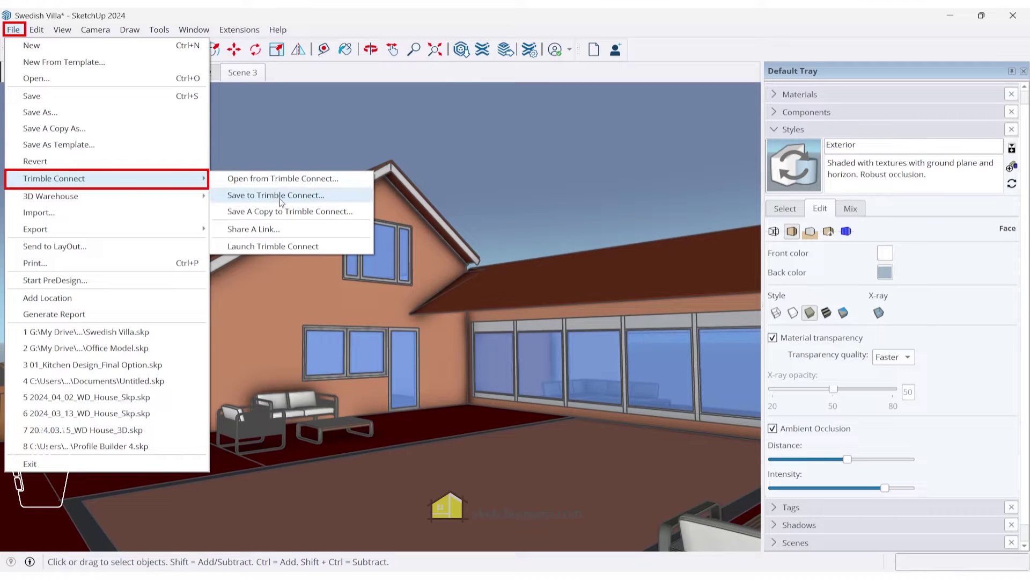
{"action": "left_click", "coordinate": [279, 228]}
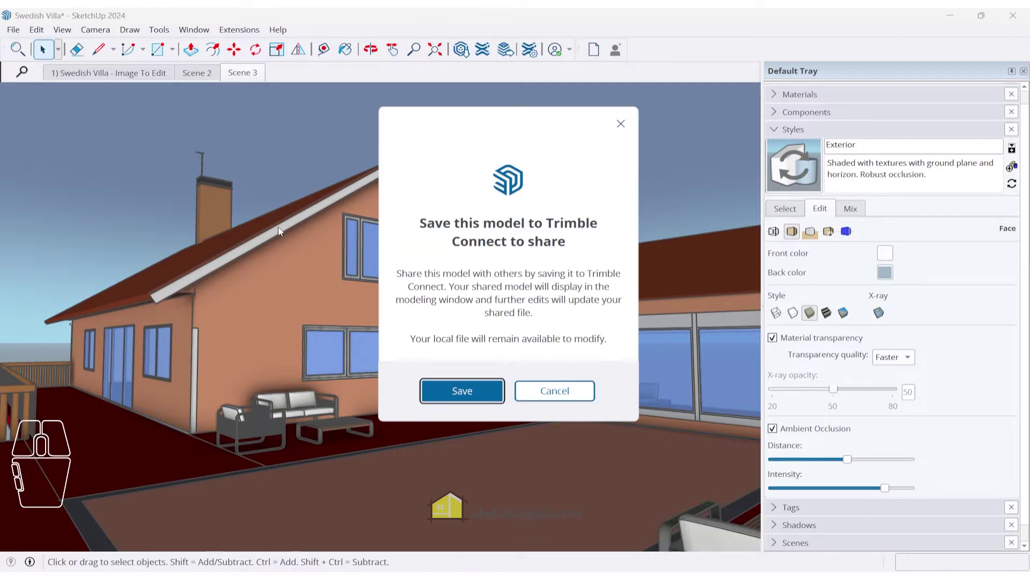
Step: Create a 'Swedish Villa' Trimble Connect project on the Europe server and save Swedish Villa.skp into it
{"action": "left_click", "coordinate": [470, 397]}
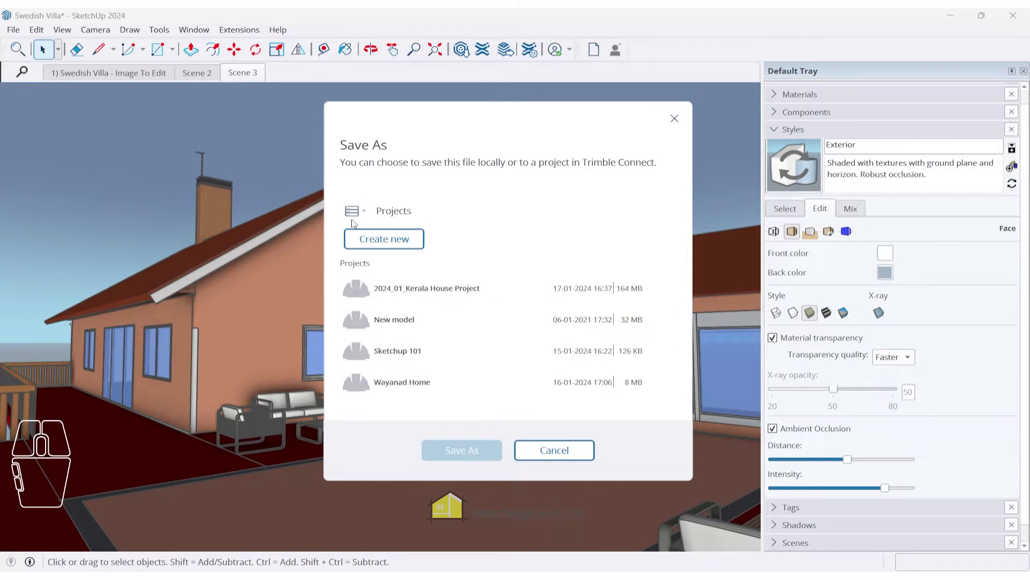
{"action": "left_click", "coordinate": [383, 241]}
{"action": "left_click", "coordinate": [434, 267]}
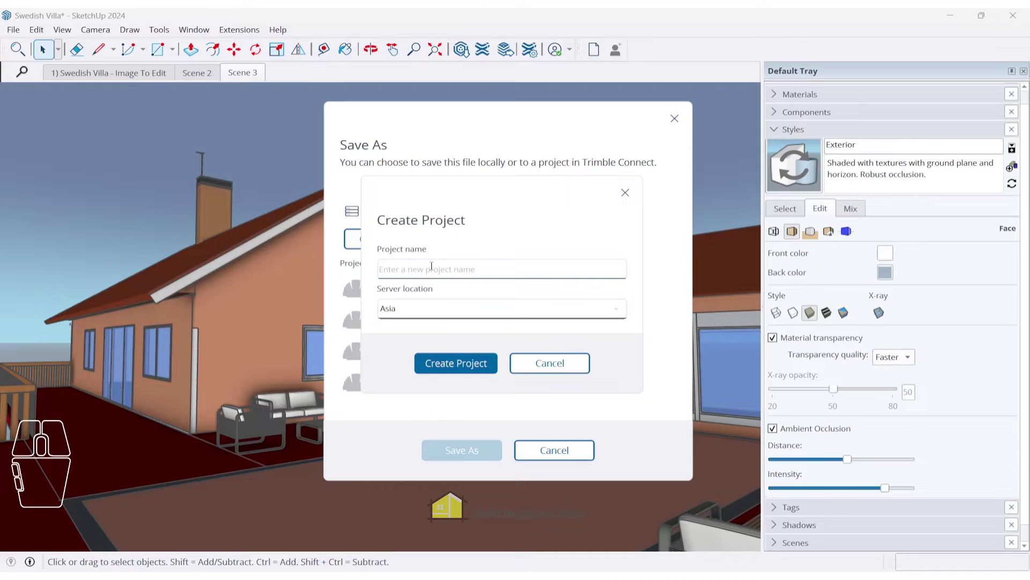
{"action": "type", "text": "Swedish Villa"}
{"action": "left_click", "coordinate": [411, 311]}
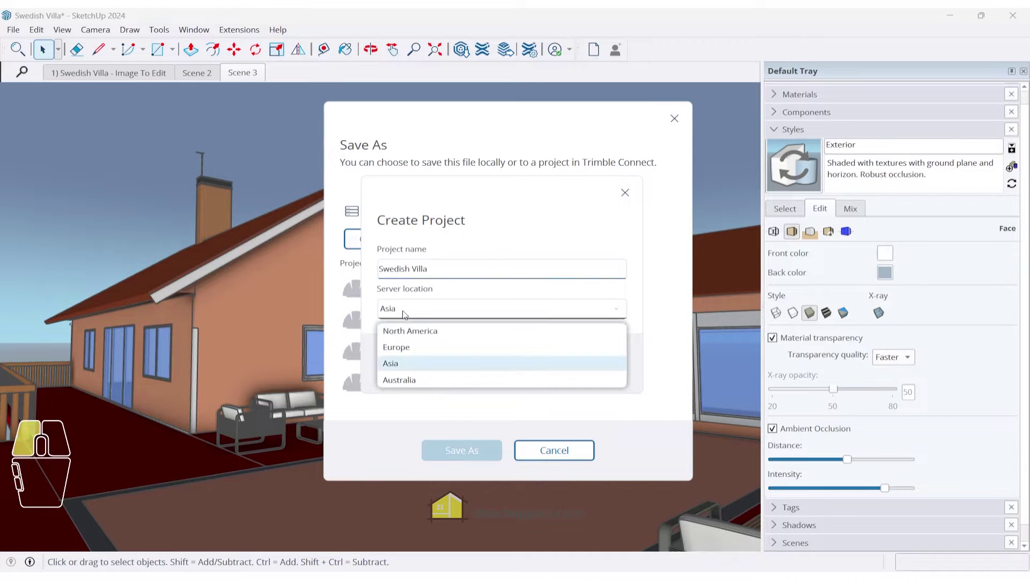
{"action": "left_click", "coordinate": [430, 346]}
{"action": "left_click", "coordinate": [484, 366]}
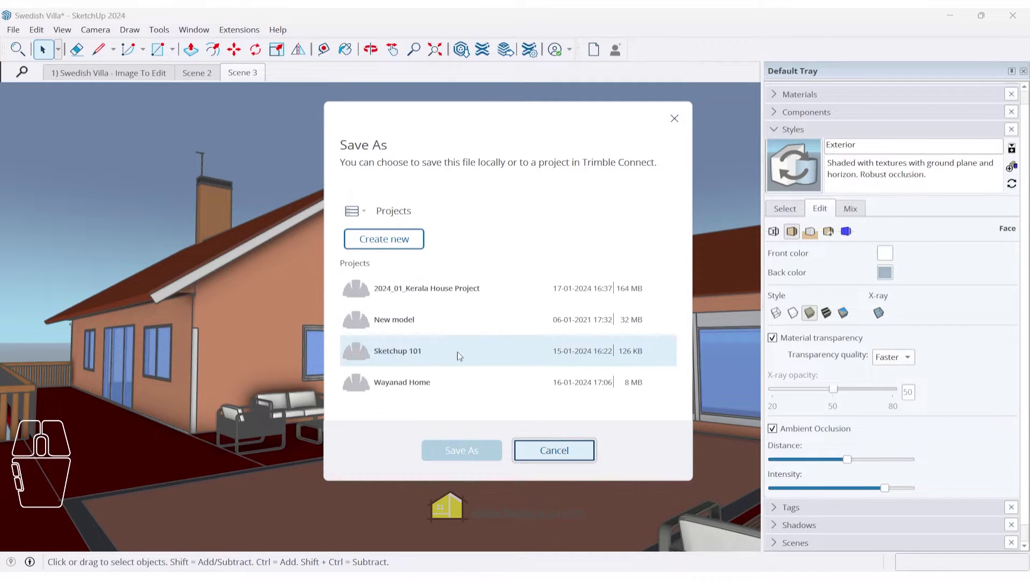
{"action": "left_click", "coordinate": [415, 382]}
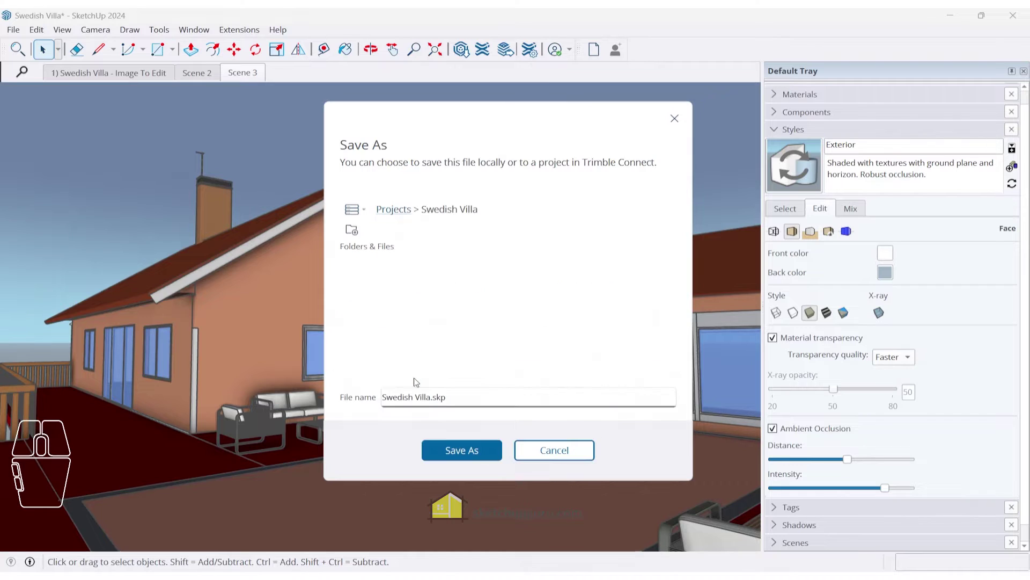
{"action": "left_click", "coordinate": [463, 451]}
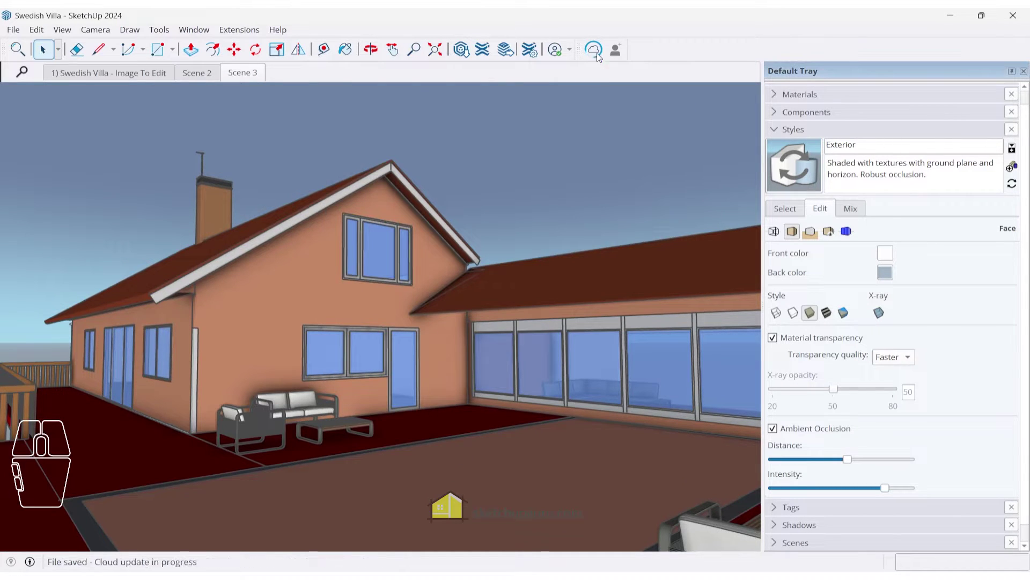
Step: In the cloud model's Sharing window, turn on Create a sharable link and copy the link
{"action": "left_click", "coordinate": [595, 52]}
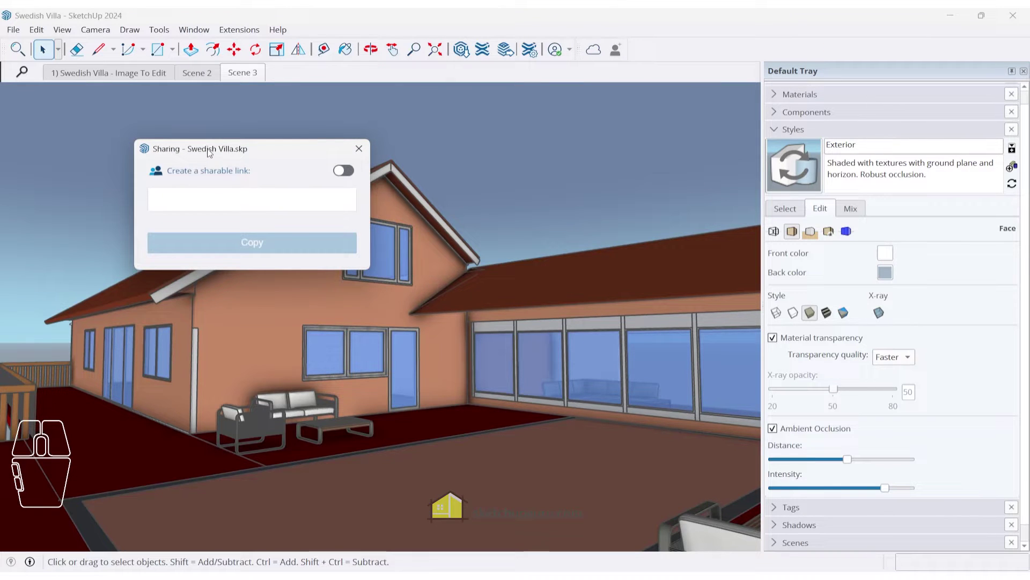
{"action": "left_click_drag", "start_coordinate": [209, 154], "coordinate": [349, 162]}
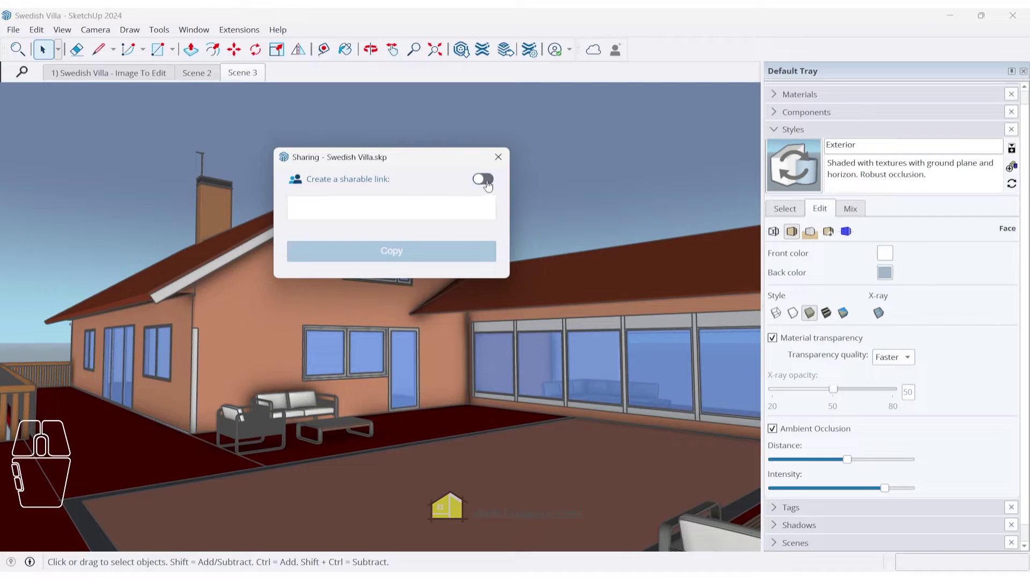
{"action": "left_click", "coordinate": [486, 181]}
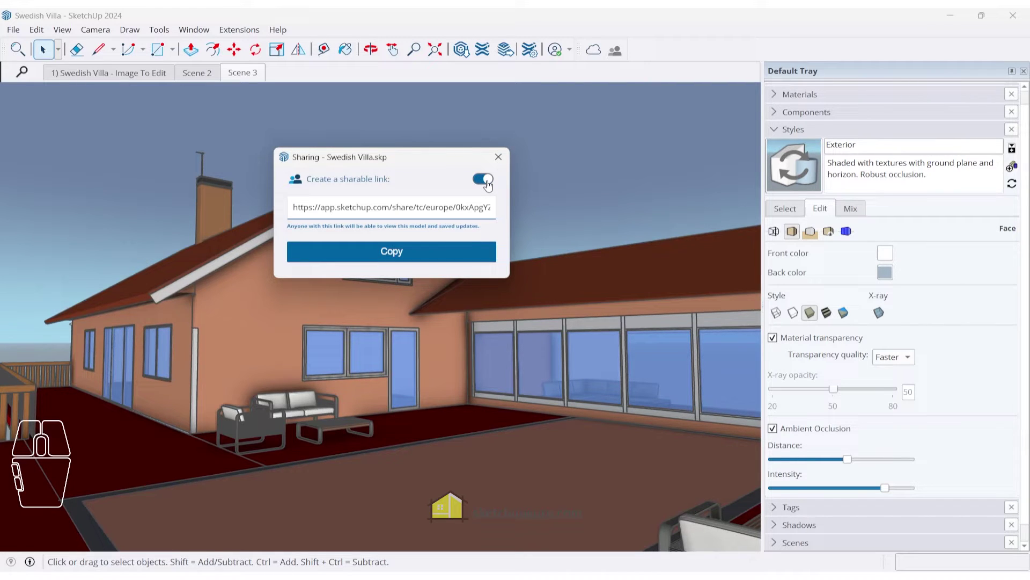
{"action": "left_click", "coordinate": [411, 254]}
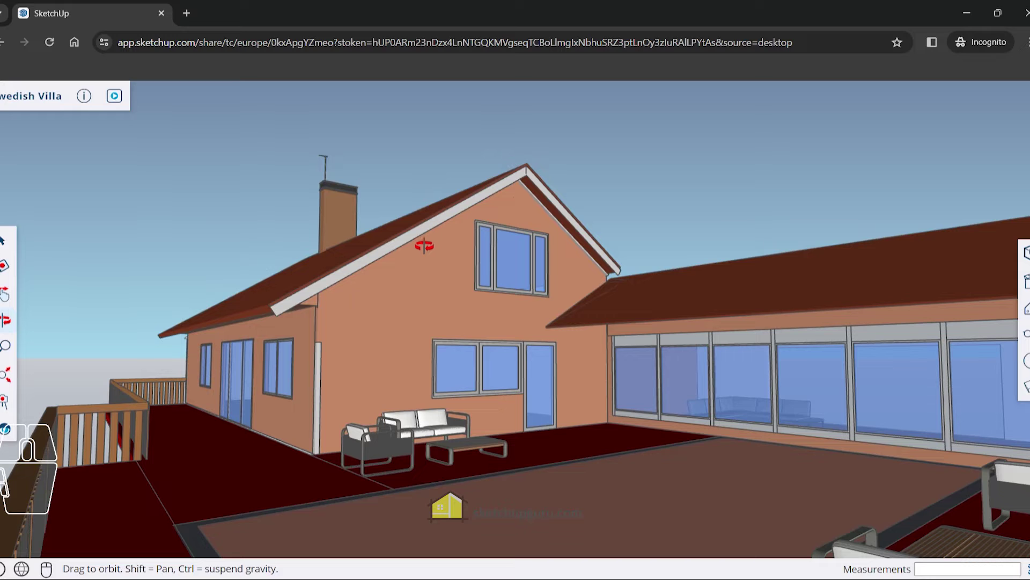
Step: Orbit the shared villa in the web viewer to inspect the house, deck railing and furnished deck
{"action": "left_click_drag", "start_coordinate": [644, 322], "coordinate": [276, 287]}
{"action": "middle_click_drag", "start_coordinate": [276, 287], "coordinate": [525, 289]}
{"action": "left_click_drag", "start_coordinate": [526, 288], "coordinate": [450, 165]}
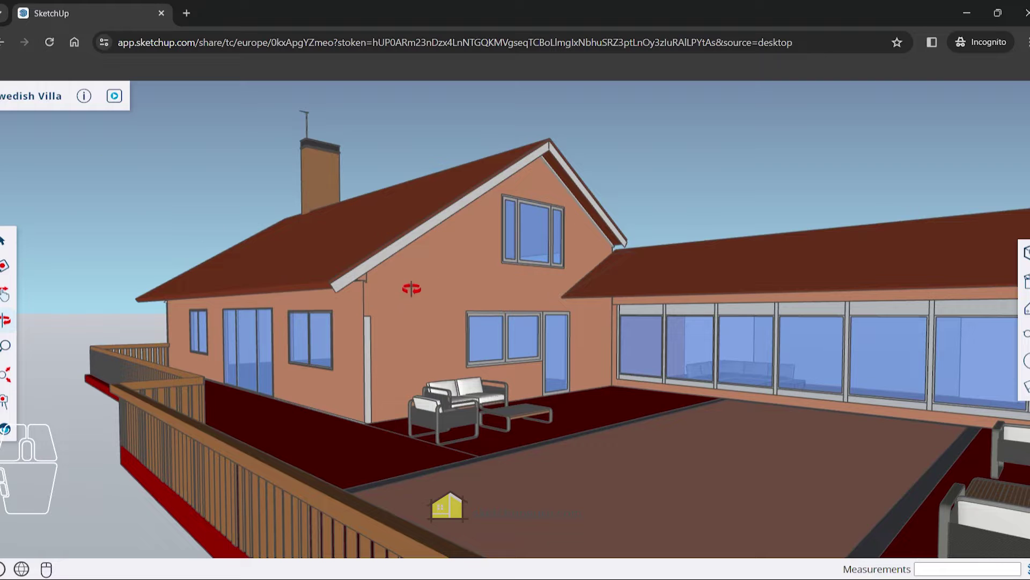
Step: Back in SketchUp, close Sharing and move the patio furniture set further along the deck
{"action": "left_click", "coordinate": [1025, 13]}
{"action": "left_click", "coordinate": [498, 157]}
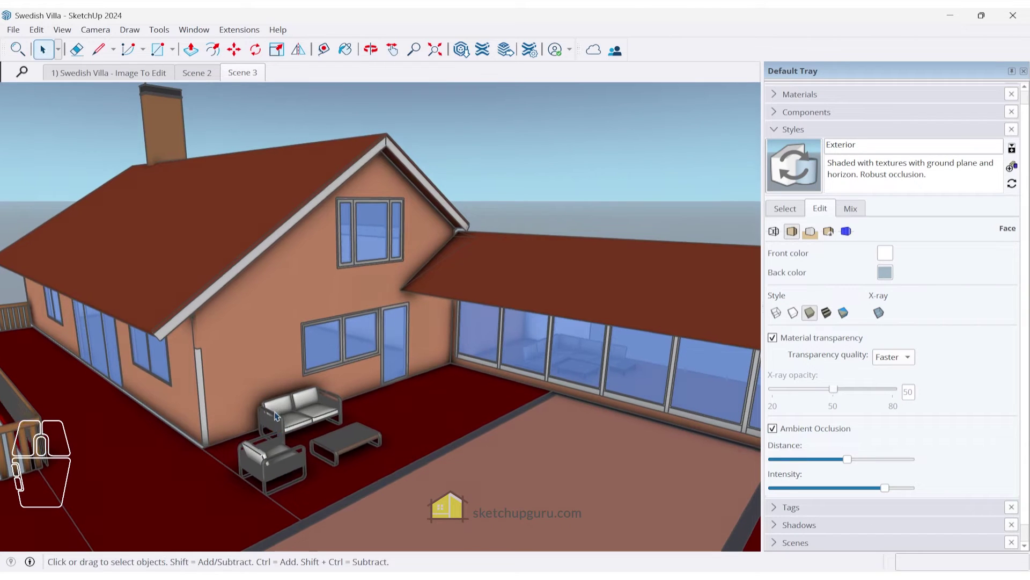
{"action": "left_click", "coordinate": [299, 414]}
{"action": "key", "text": "m"}
{"action": "left_click", "coordinate": [311, 494]}
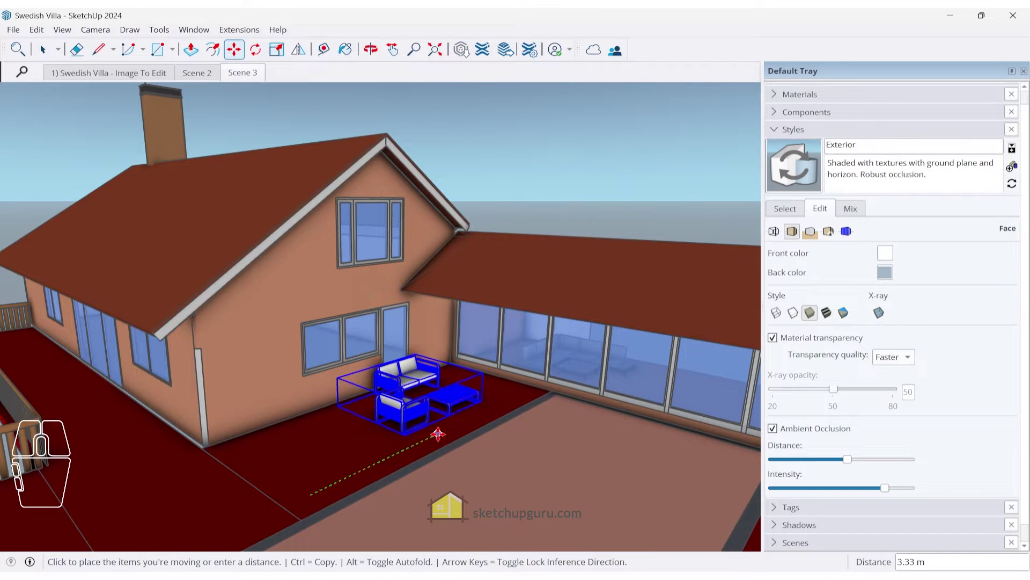
{"action": "left_click", "coordinate": [445, 435]}
{"action": "key", "text": "space"}
Step: Save to Trimble Connect as Swedish Villa.skp, replacing the existing cloud file
{"action": "left_click", "coordinate": [21, 31]}
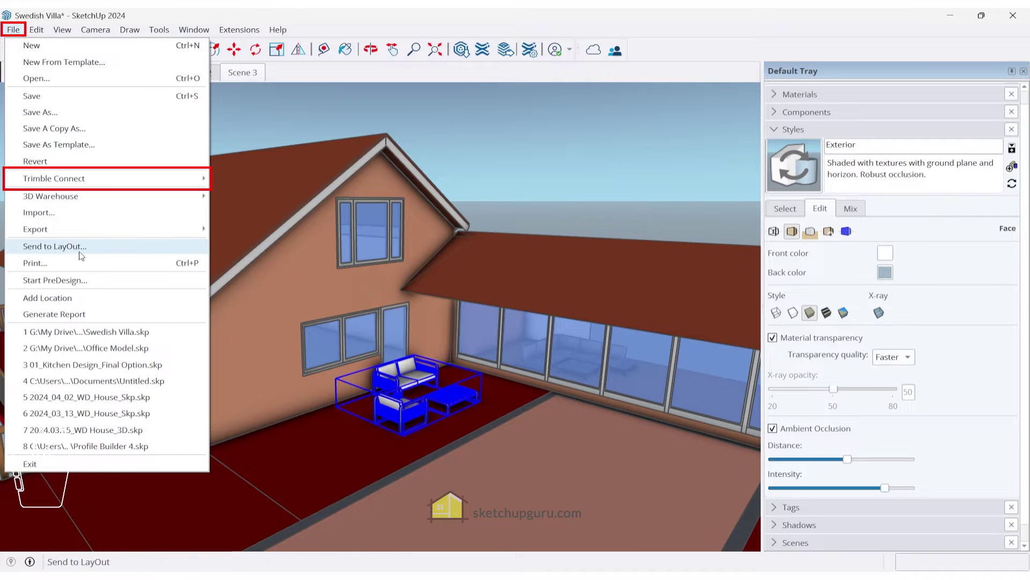
{"action": "mouse_move", "coordinate": [107, 178]}
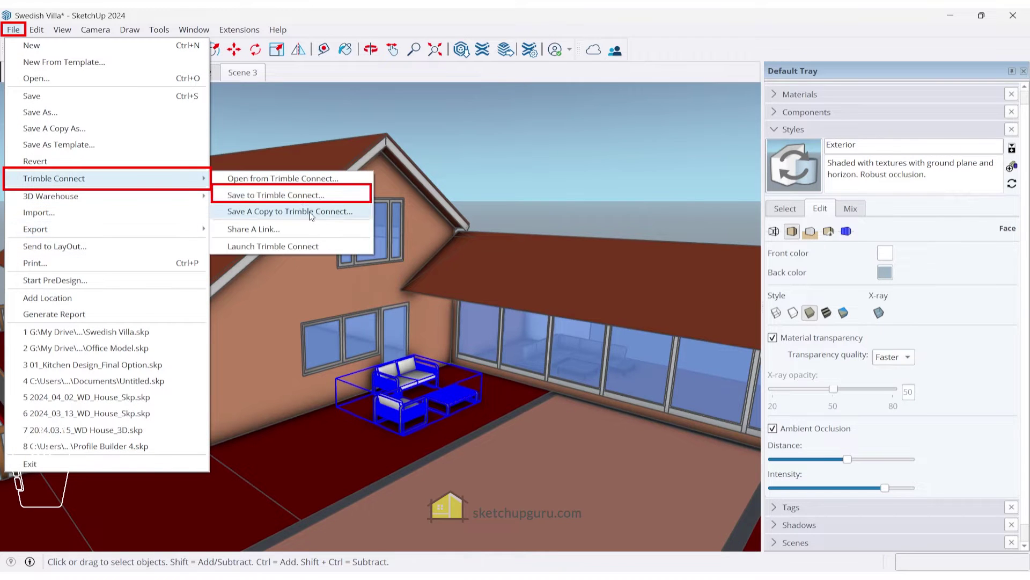
{"action": "left_click", "coordinate": [301, 193]}
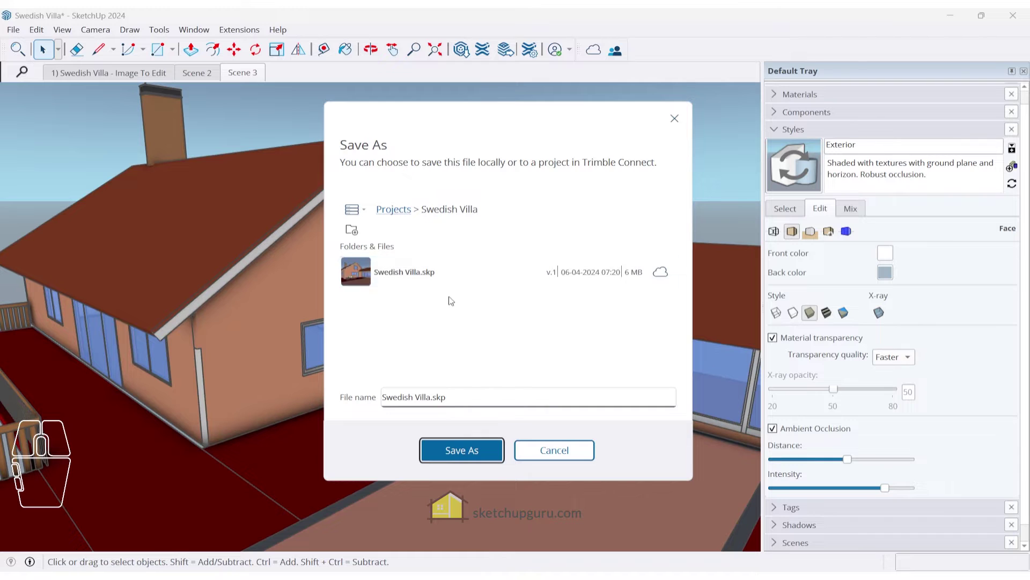
{"action": "left_click", "coordinate": [462, 450]}
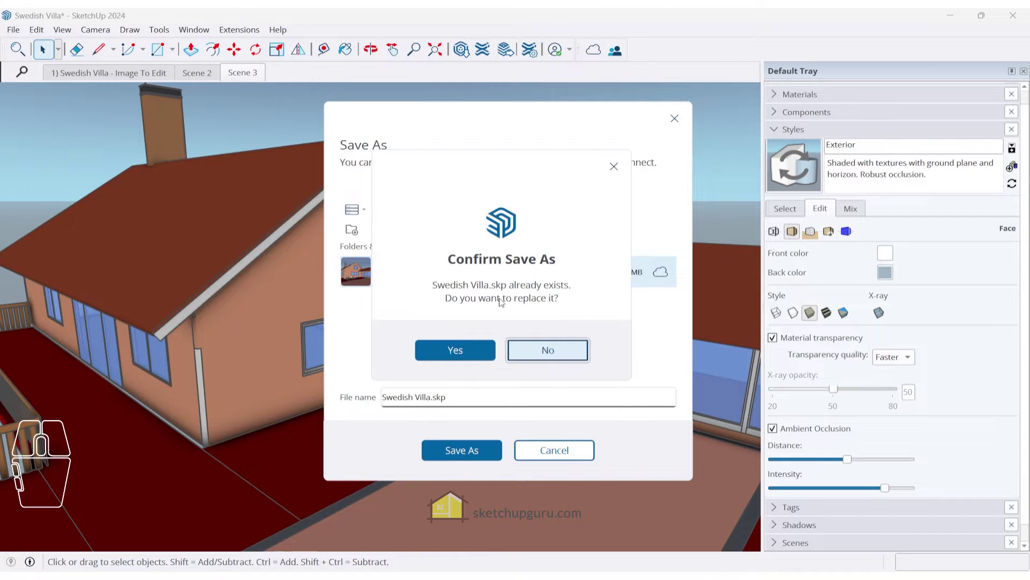
{"action": "left_click", "coordinate": [463, 351]}
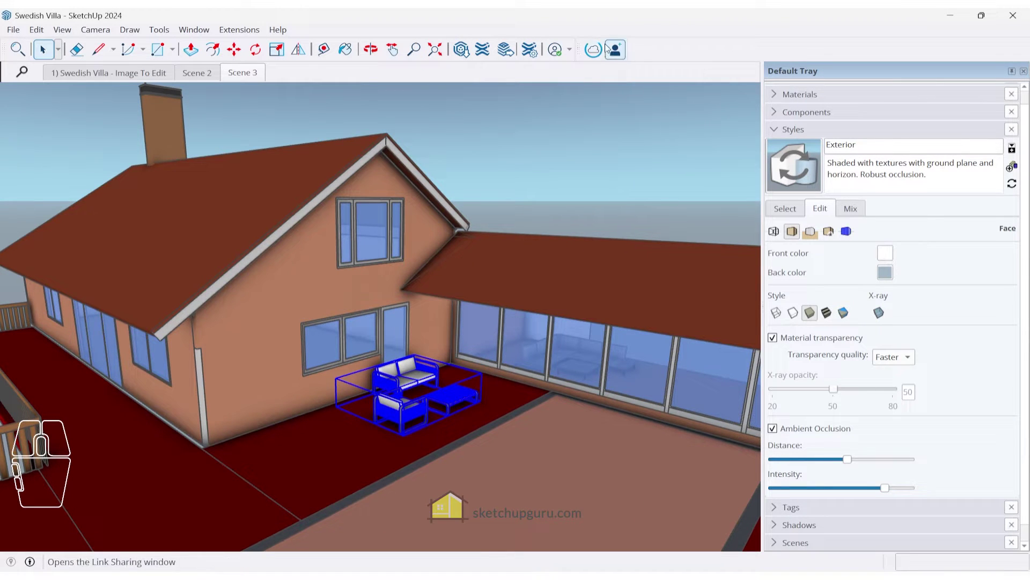
Step: Reload the web viewer to confirm the moved furniture, then return to SketchUp
{"action": "mouse_move", "coordinate": [597, 56]}
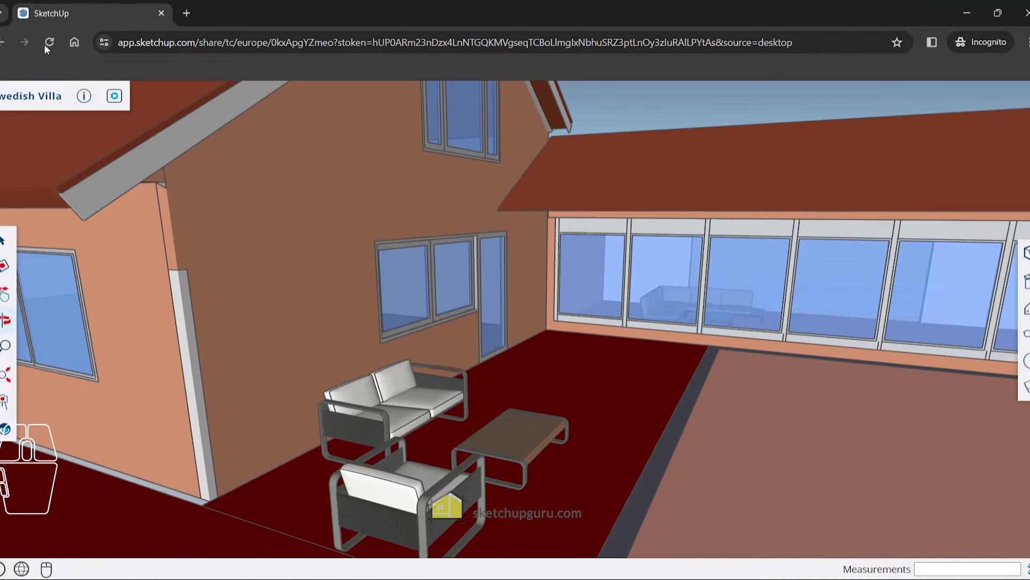
{"action": "left_click", "coordinate": [48, 43]}
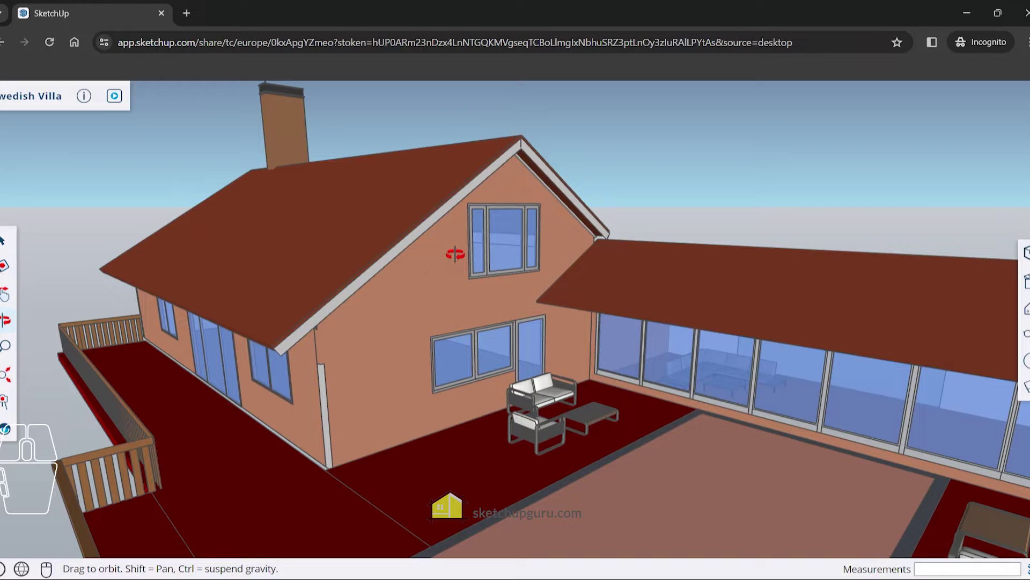
{"action": "left_click", "coordinate": [963, 12]}
{"action": "mouse_move", "coordinate": [461, 376]}
{"action": "middle_mouse_down"}
{"action": "mouse_move", "coordinate": [490, 338]}
{"action": "mouse_move", "coordinate": [552, 188]}
{"action": "middle_mouse_up"}
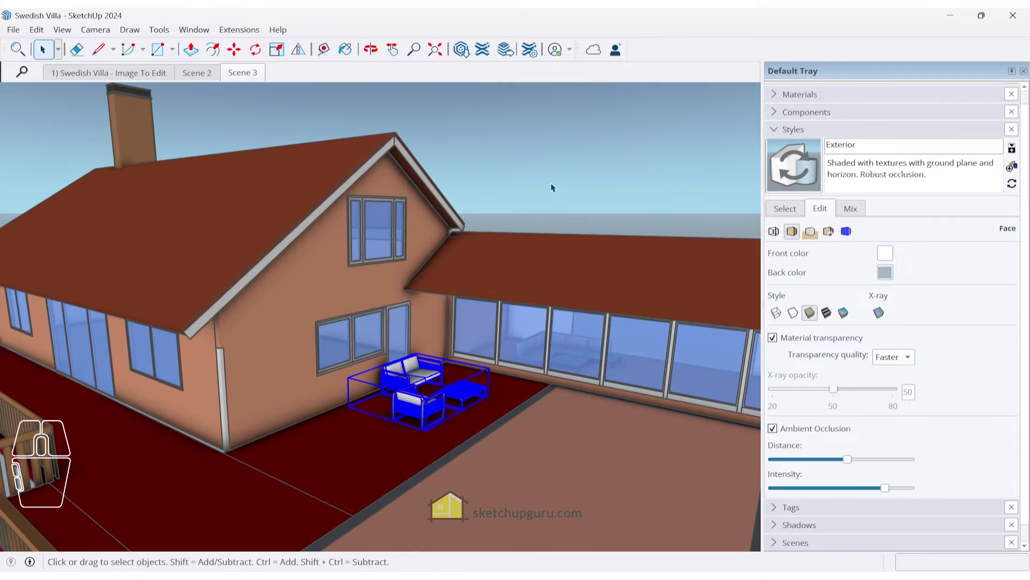
Step: Deselect the furniture and save Swedish Villa.skp locally in Desktop > Sketchup 2024
{"action": "left_click", "coordinate": [551, 183]}
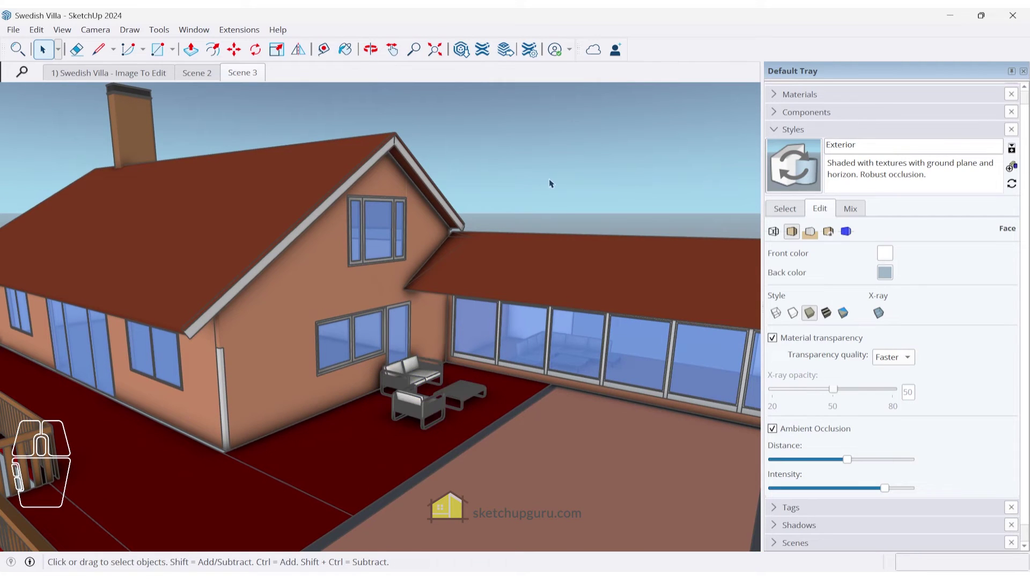
{"action": "left_click", "coordinate": [12, 30]}
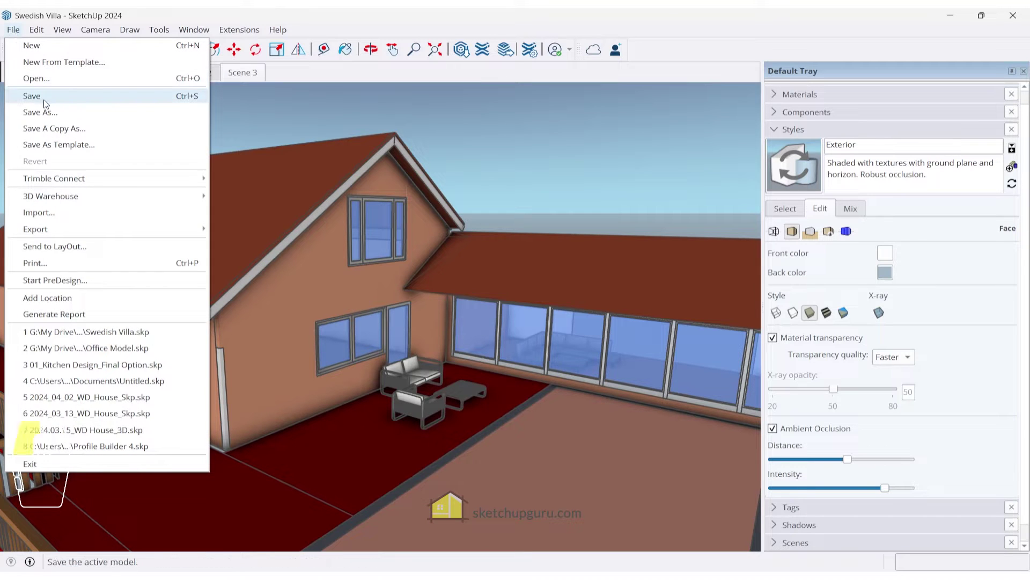
{"action": "left_click", "coordinate": [45, 101]}
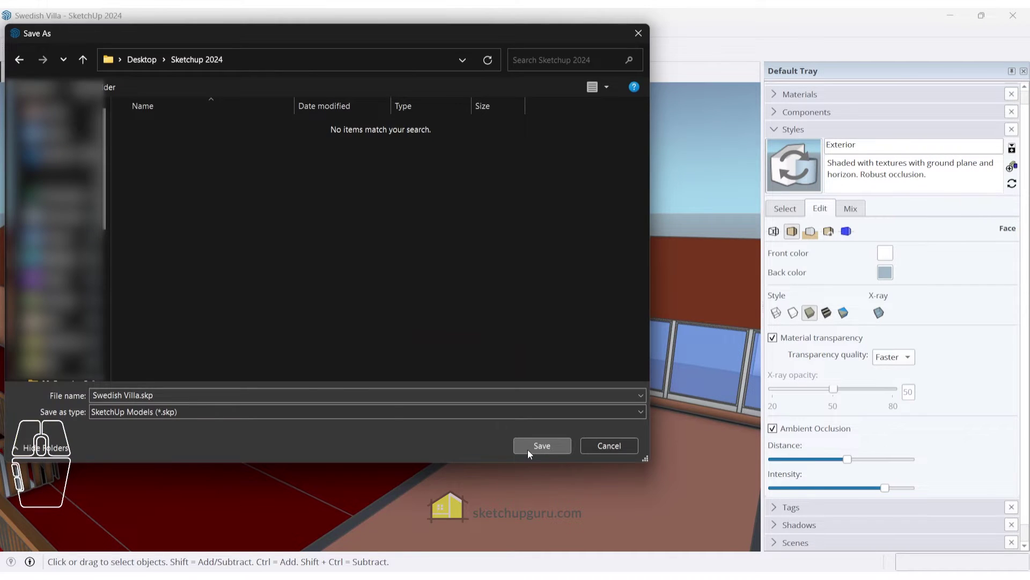
{"action": "left_click", "coordinate": [528, 450]}
Step: In SketchUp Pro 2023, open the recent Swedish Villa.skp and dismiss the File Version Warning
{"action": "mouse_move", "coordinate": [612, 560]}
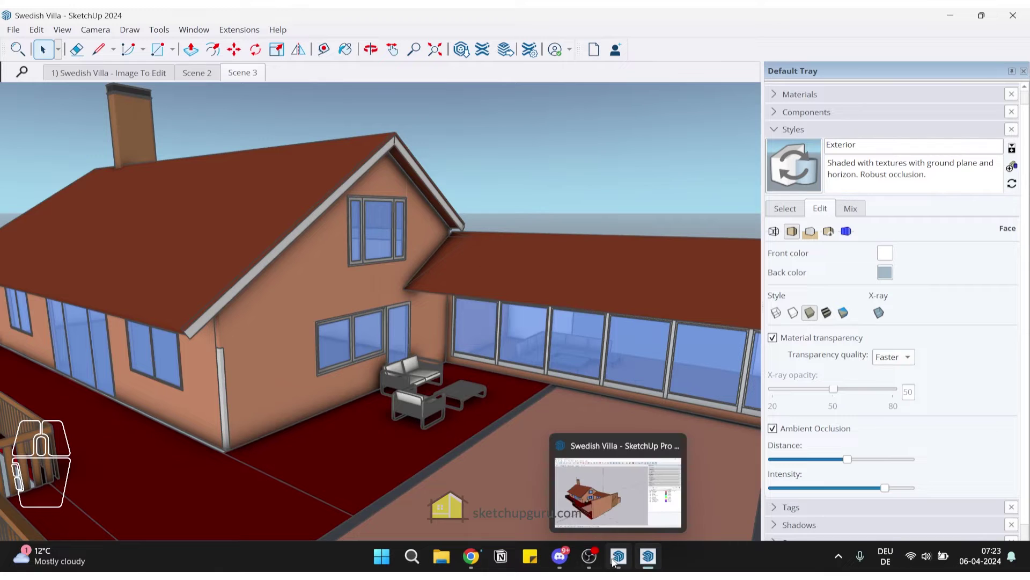
{"action": "left_click", "coordinate": [615, 560]}
{"action": "left_click", "coordinate": [10, 30]}
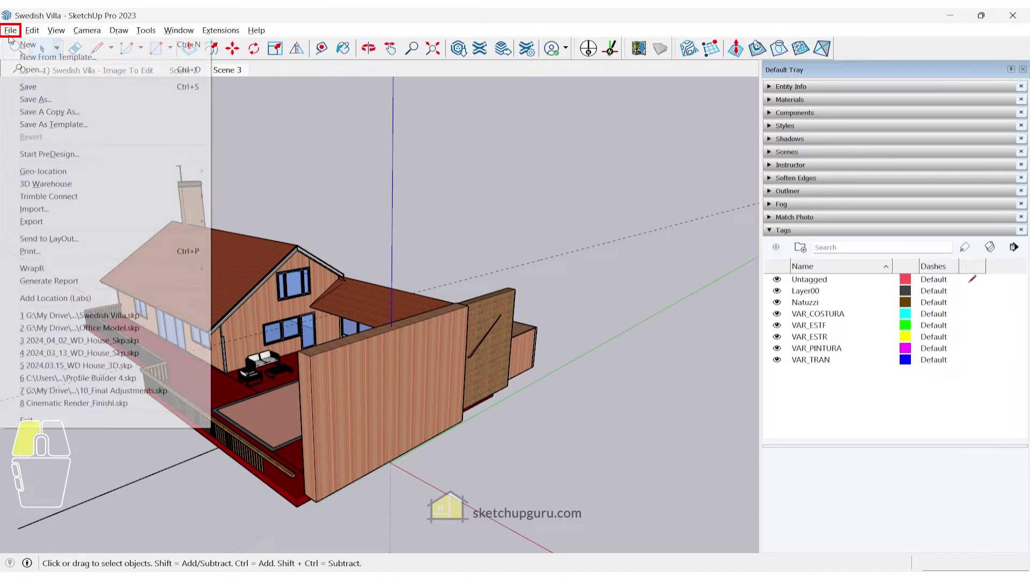
{"action": "left_click", "coordinate": [92, 425]}
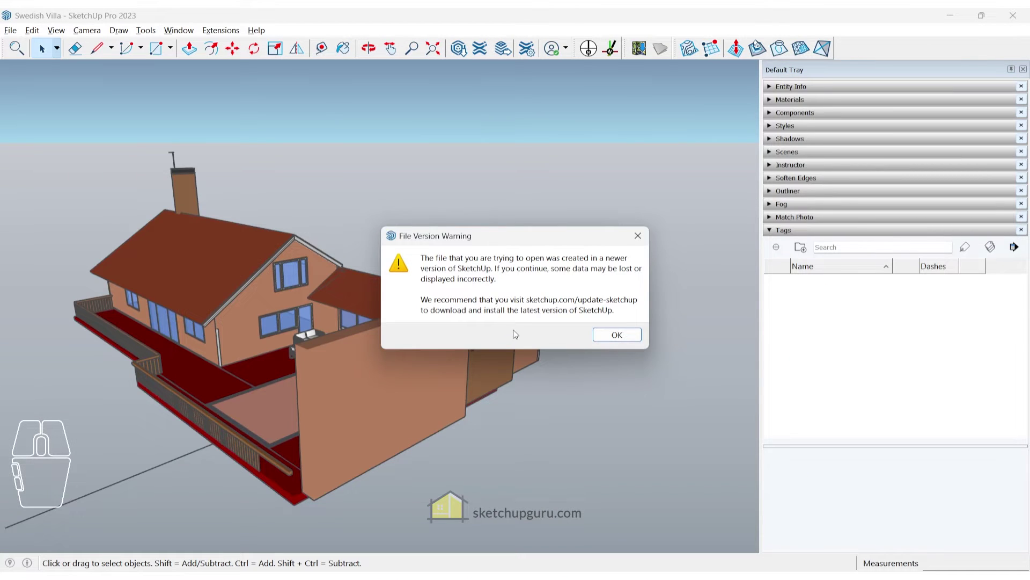
{"action": "left_click_drag", "start_coordinate": [436, 234], "coordinate": [525, 141]}
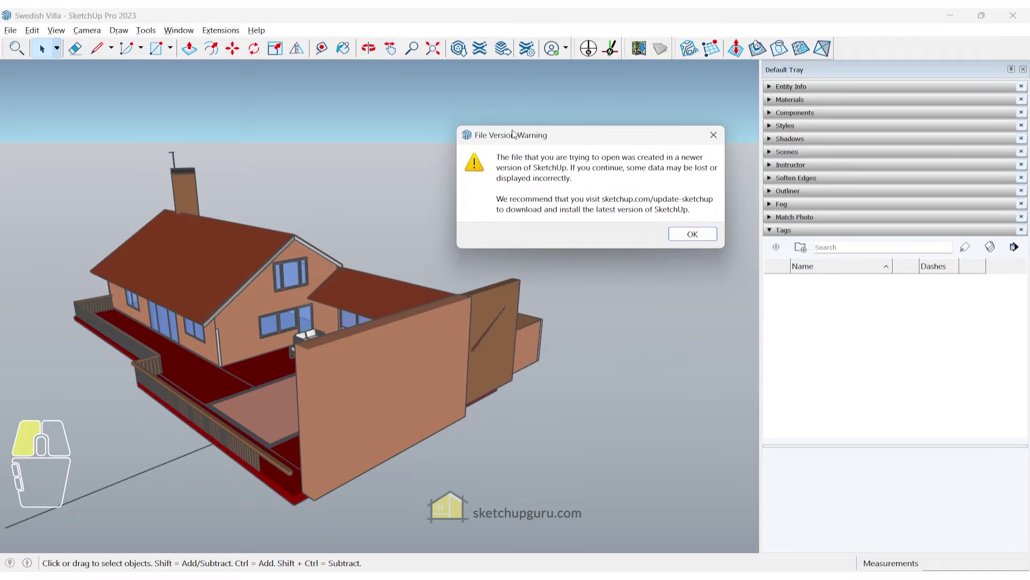
{"action": "left_click", "coordinate": [692, 235]}
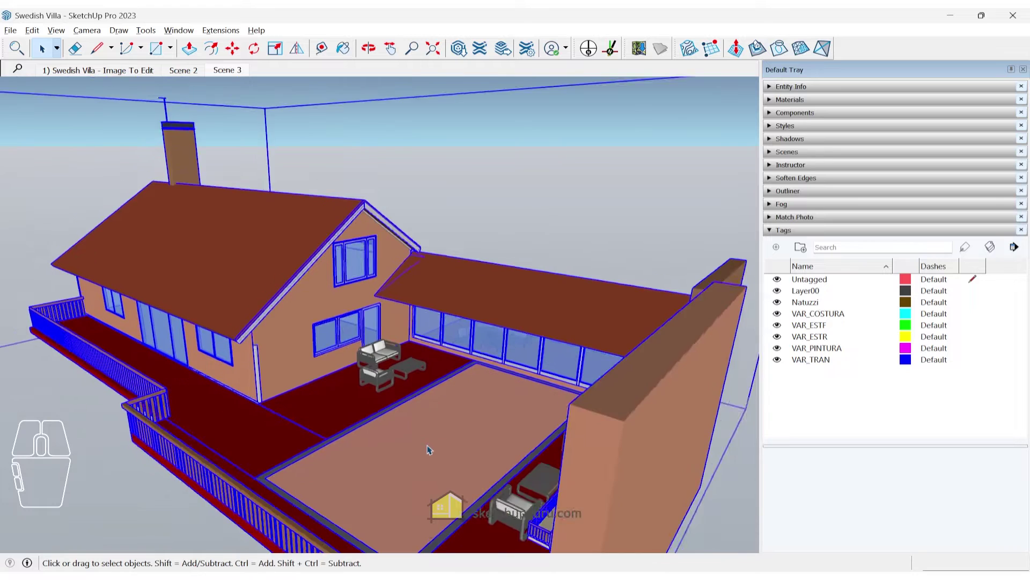
Step: Enter the patio floor group, try Push/Pull, then exit the group
{"action": "double_click", "coordinate": [429, 450]}
{"action": "key", "text": "p"}
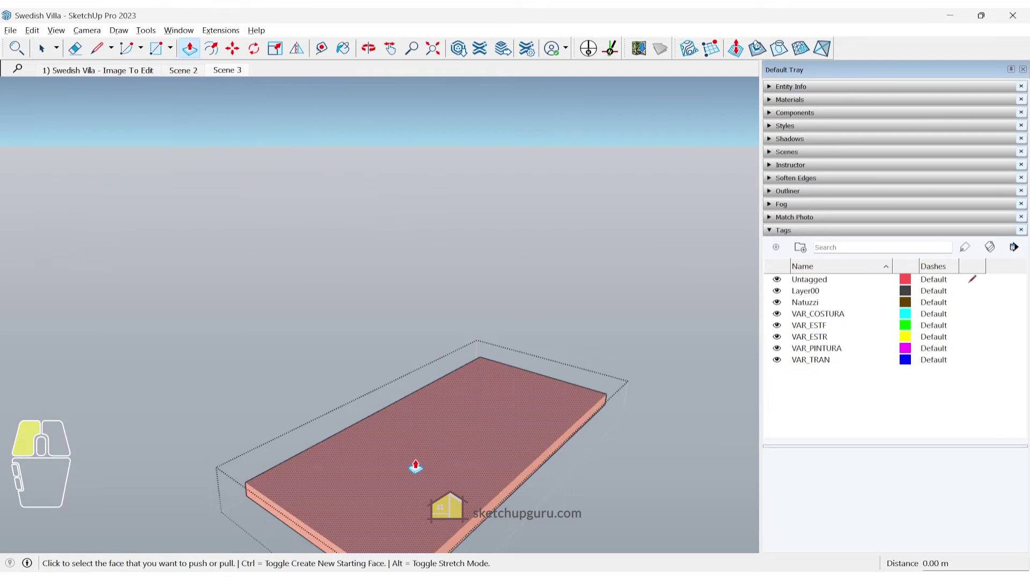
{"action": "key", "text": "space"}
{"action": "key", "text": "Escape"}
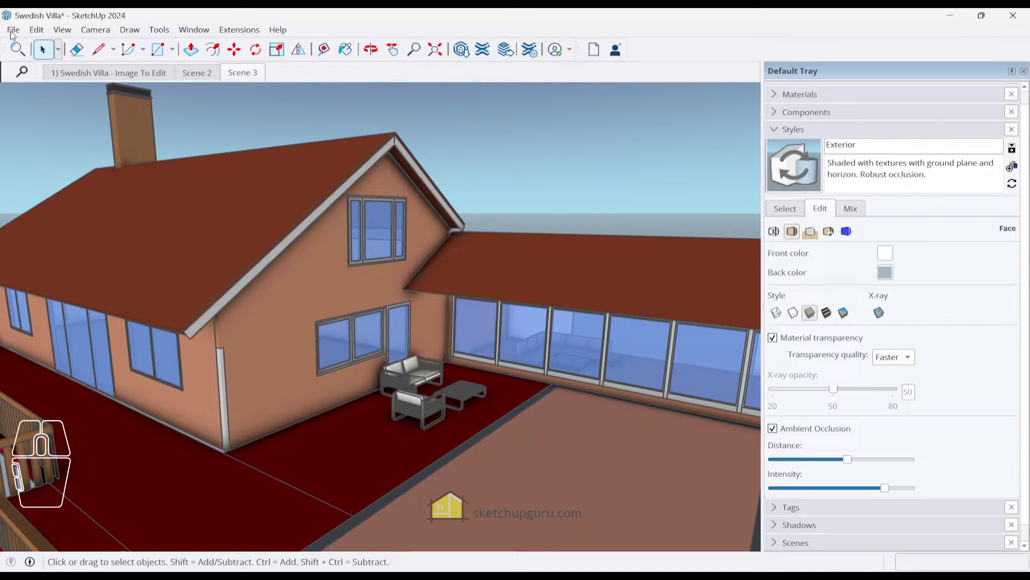
{"action": "left_click", "coordinate": [13, 30]}
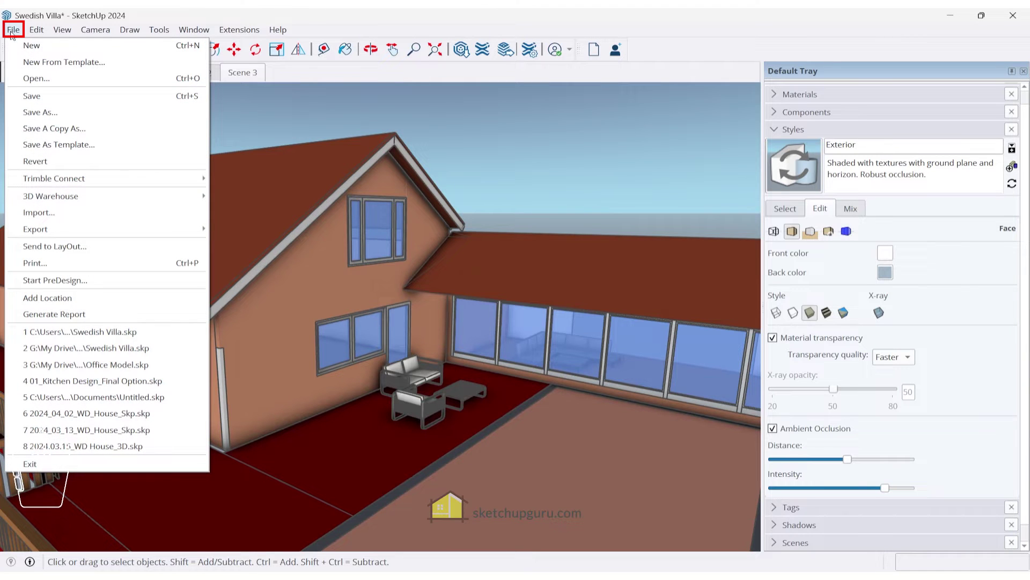
{"action": "left_click", "coordinate": [83, 297]}
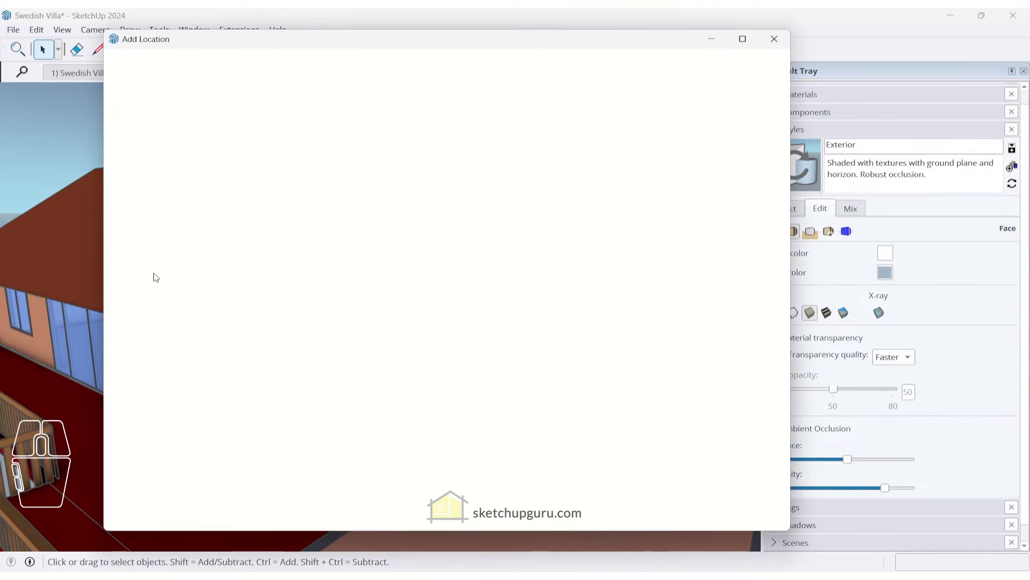
{"action": "scroll", "coordinate": [537, 322], "scroll_direction": "down", "scroll_amount": 3}
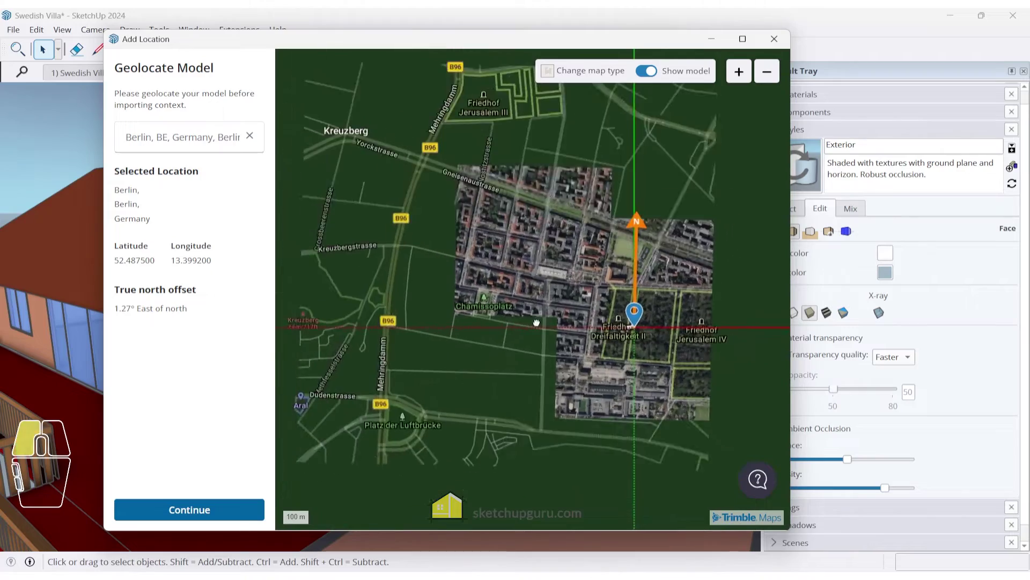
{"action": "left_click_drag", "start_coordinate": [537, 323], "coordinate": [617, 363]}
{"action": "left_click_drag", "start_coordinate": [718, 343], "coordinate": [562, 239]}
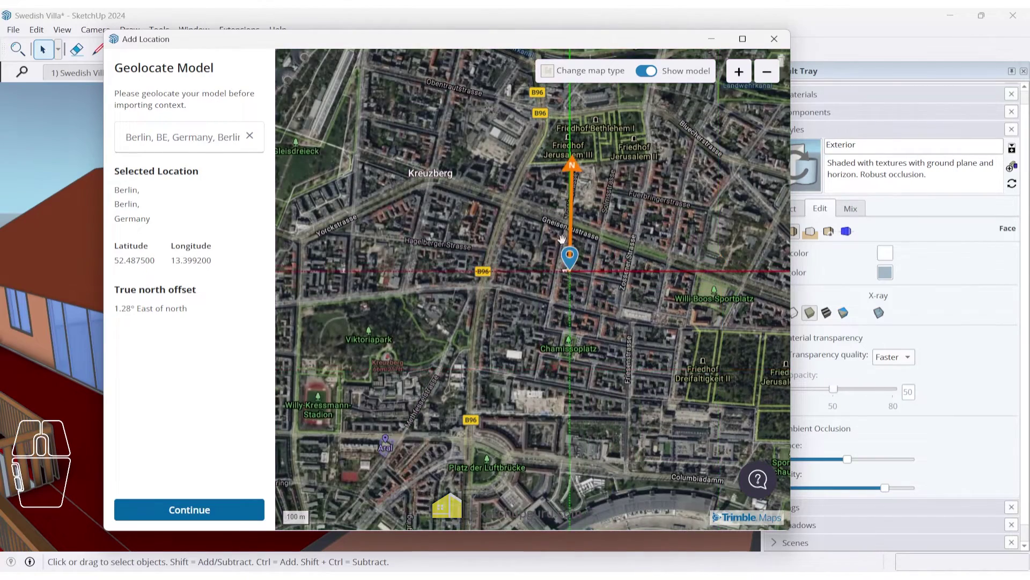
{"action": "scroll", "coordinate": [562, 238], "scroll_direction": "up", "scroll_amount": 3}
{"action": "left_click_drag", "start_coordinate": [539, 397], "coordinate": [575, 327]}
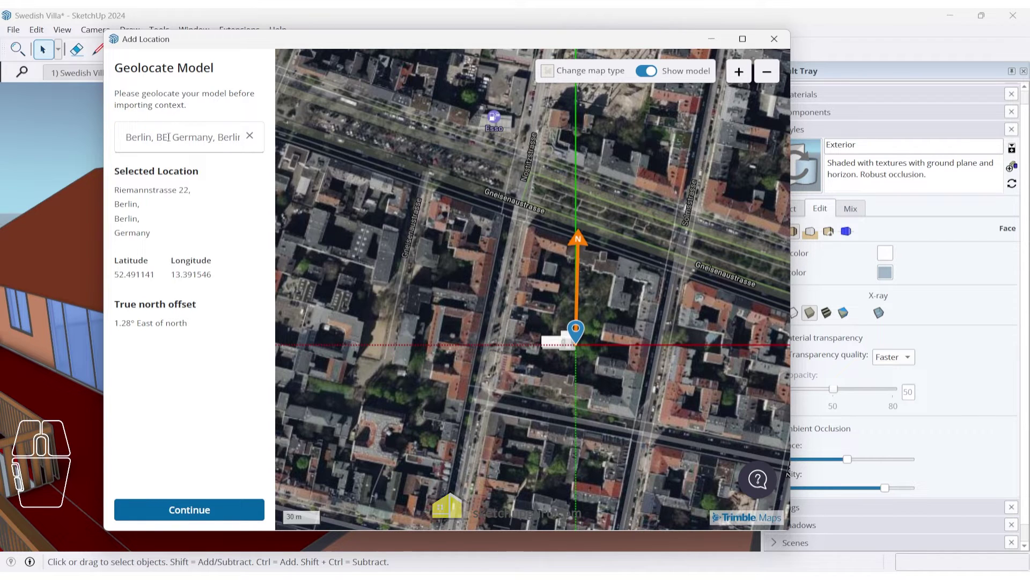
{"action": "left_click", "coordinate": [169, 137]}
{"action": "scroll", "coordinate": [570, 335], "scroll_direction": "up", "scroll_amount": 2}
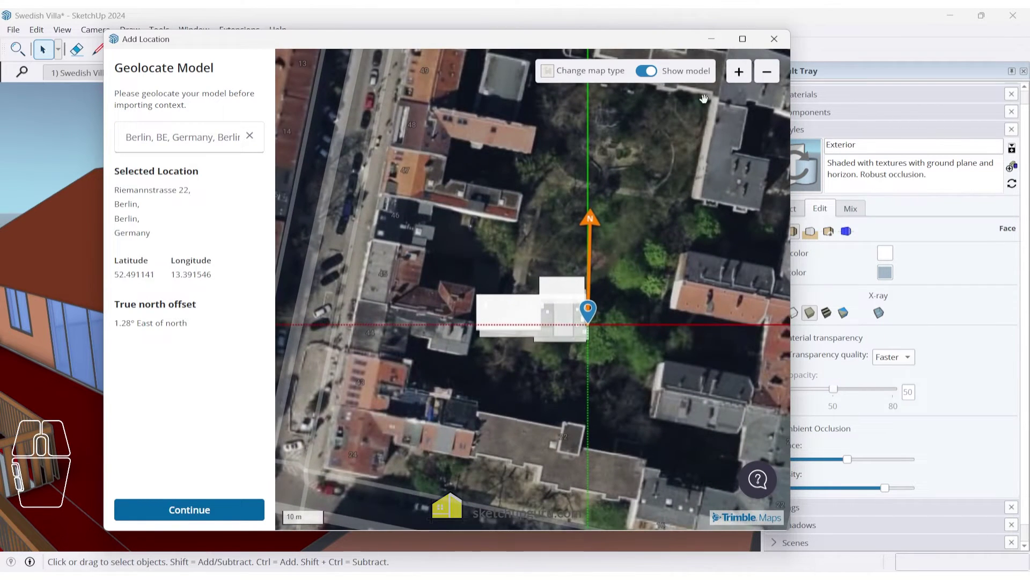
Step: Toggle the model footprint on the satellite map and nudge it slightly into place
{"action": "left_click", "coordinate": [652, 75]}
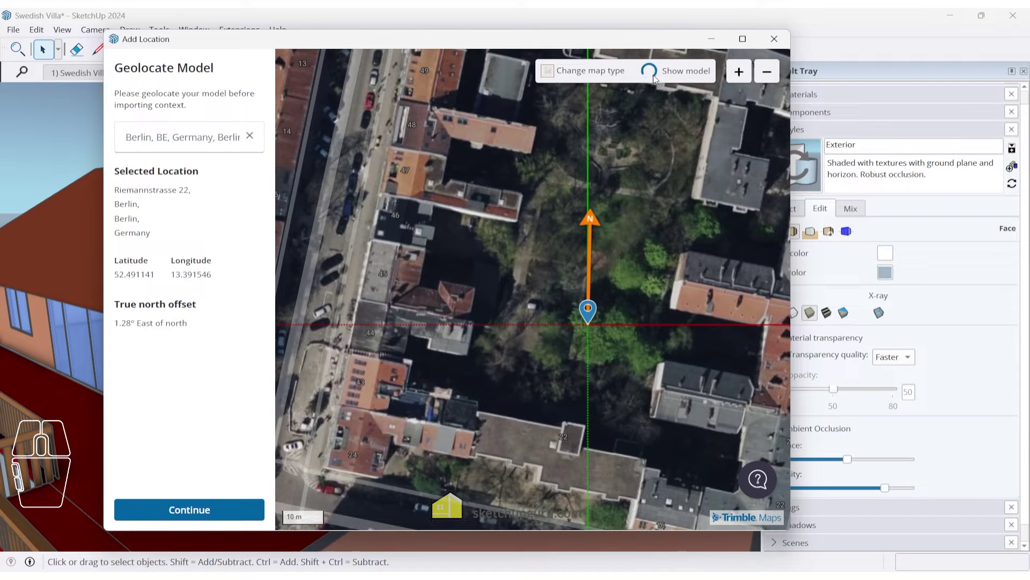
{"action": "left_click", "coordinate": [653, 77]}
{"action": "left_click", "coordinate": [649, 75]}
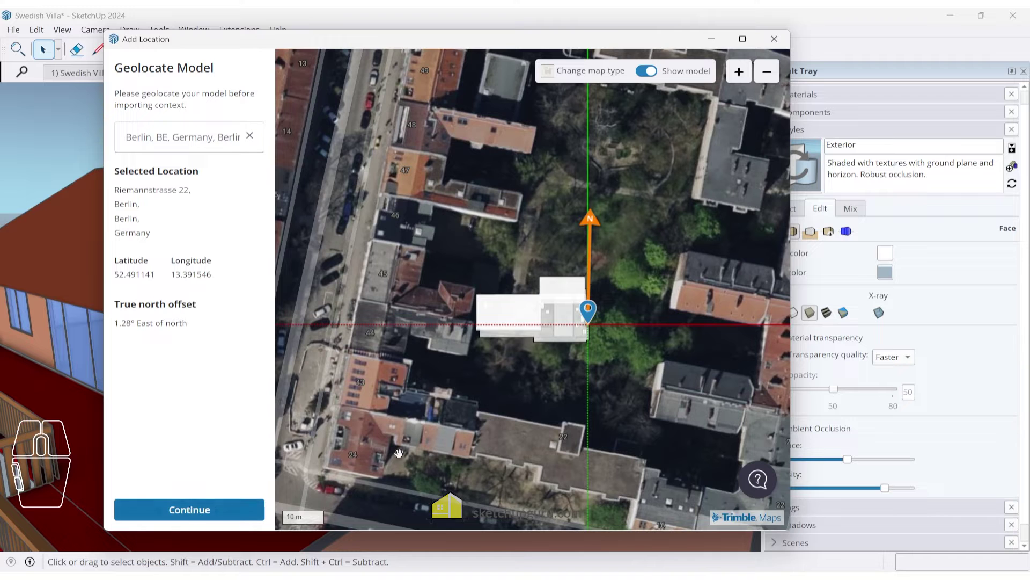
{"action": "left_click_drag", "start_coordinate": [518, 294], "coordinate": [512, 291]}
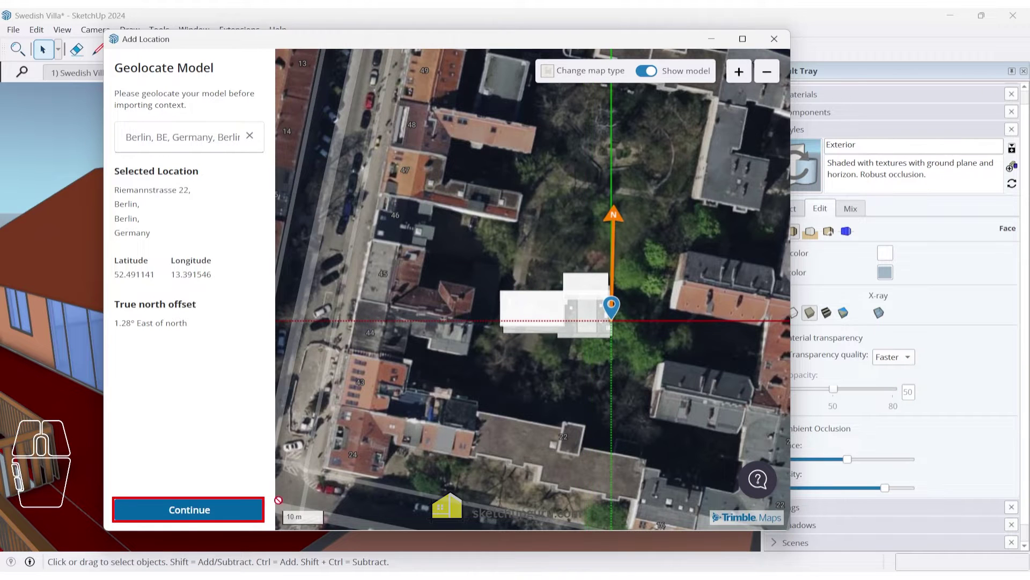
Step: Enlarge the site-context area around the villa and import it as satellite plane and 3D terrain
{"action": "left_click", "coordinate": [139, 508]}
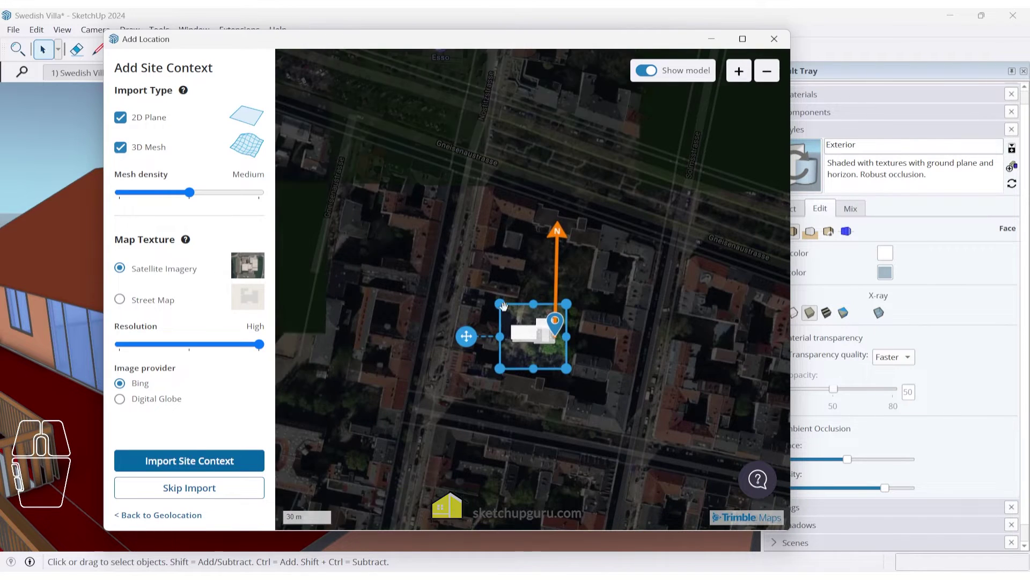
{"action": "left_click_drag", "start_coordinate": [499, 304], "coordinate": [374, 180]}
{"action": "left_click_drag", "start_coordinate": [567, 369], "coordinate": [678, 450]}
{"action": "scroll", "coordinate": [696, 459], "scroll_direction": "down", "scroll_amount": 2}
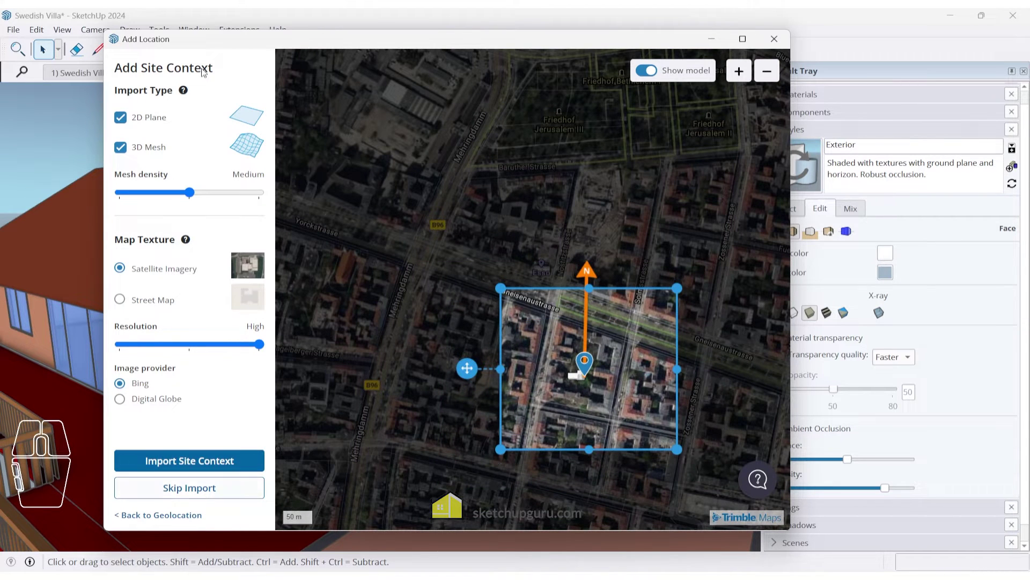
{"action": "left_click", "coordinate": [184, 457]}
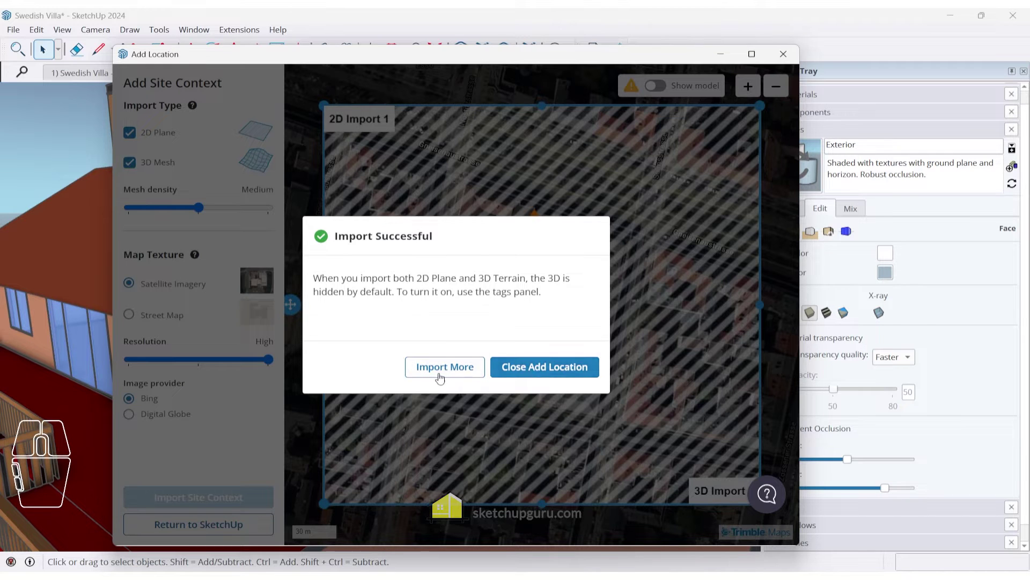
Step: Close Add Location and switch the face style to Shaded with Textures to show the satellite ground
{"action": "left_click", "coordinate": [546, 371]}
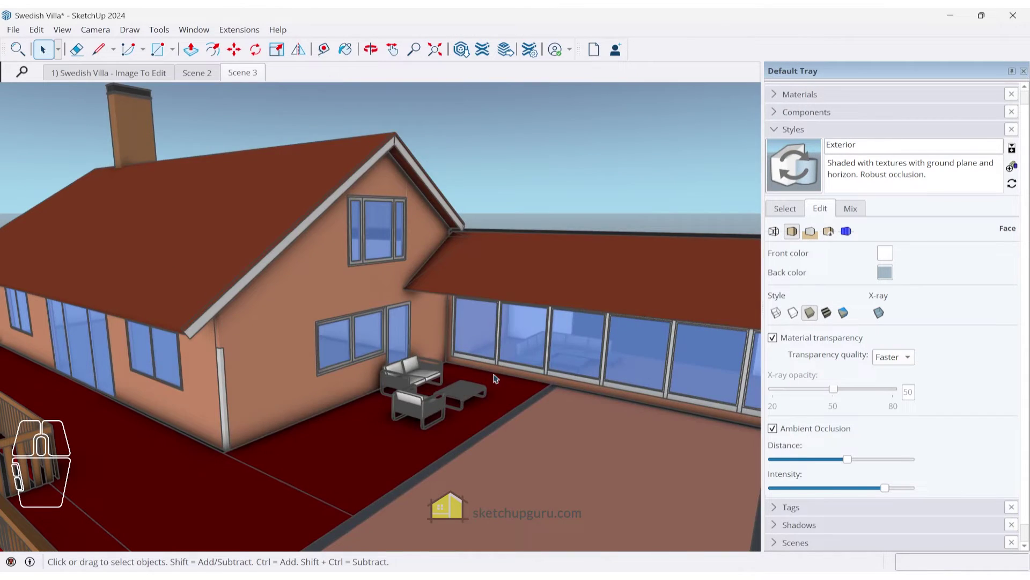
{"action": "scroll", "coordinate": [494, 377], "scroll_direction": "down", "scroll_amount": 10}
{"action": "middle_click_drag", "start_coordinate": [494, 378], "coordinate": [498, 548]}
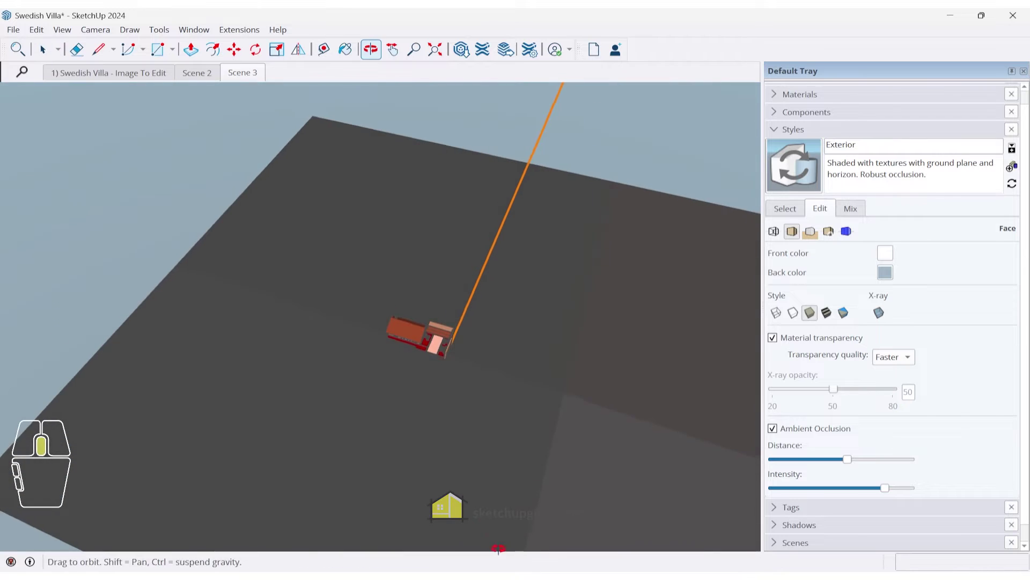
{"action": "scroll", "coordinate": [456, 354], "scroll_direction": "down", "scroll_amount": 2}
{"action": "scroll", "coordinate": [455, 354], "scroll_direction": "up", "scroll_amount": 6}
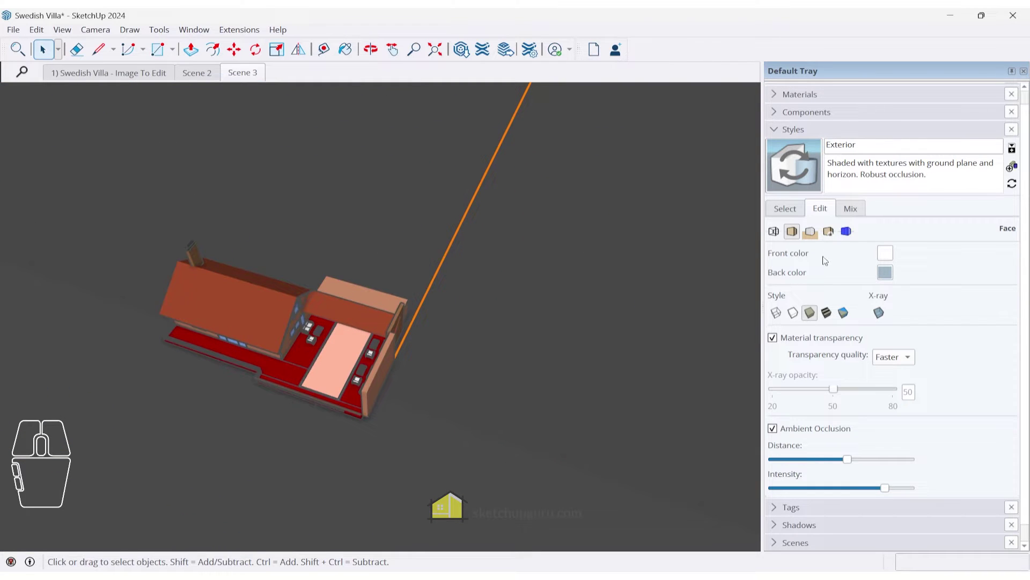
{"action": "left_click", "coordinate": [827, 312]}
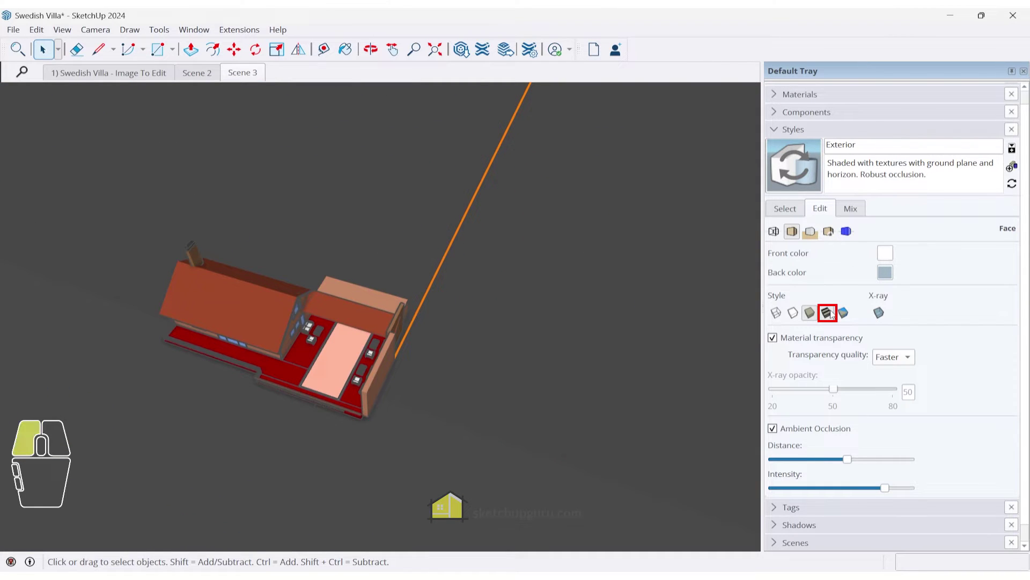
{"action": "scroll", "coordinate": [487, 310], "scroll_direction": "down", "scroll_amount": 5}
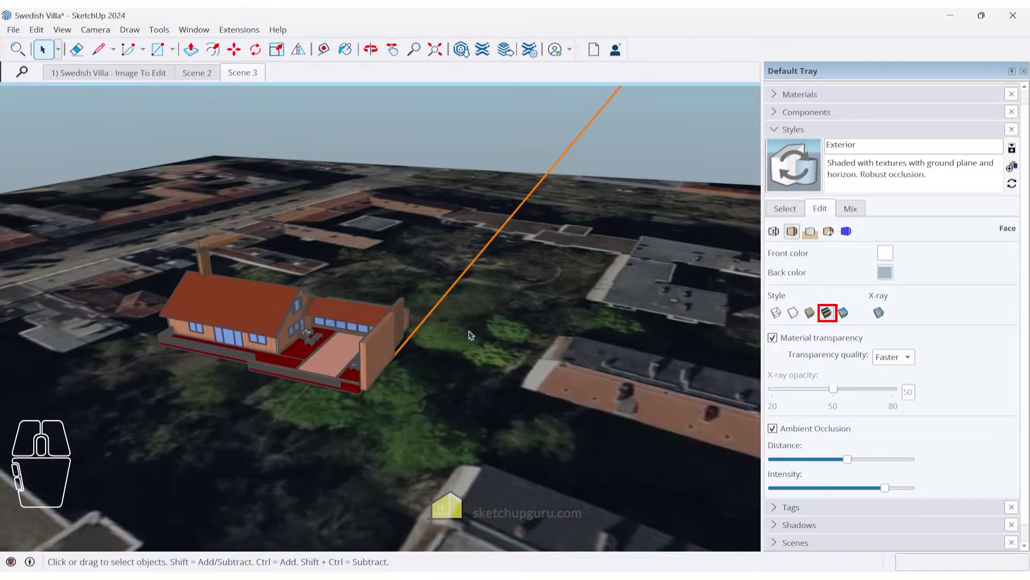
{"action": "middle_click_drag", "start_coordinate": [461, 354], "coordinate": [375, 322]}
{"action": "scroll", "coordinate": [375, 322], "scroll_direction": "up", "scroll_amount": 2}
Step: In Tags, expand Geolocation Content > 3D Terrain and hide the 3D Import 1 terrain
{"action": "left_click", "coordinate": [786, 208]}
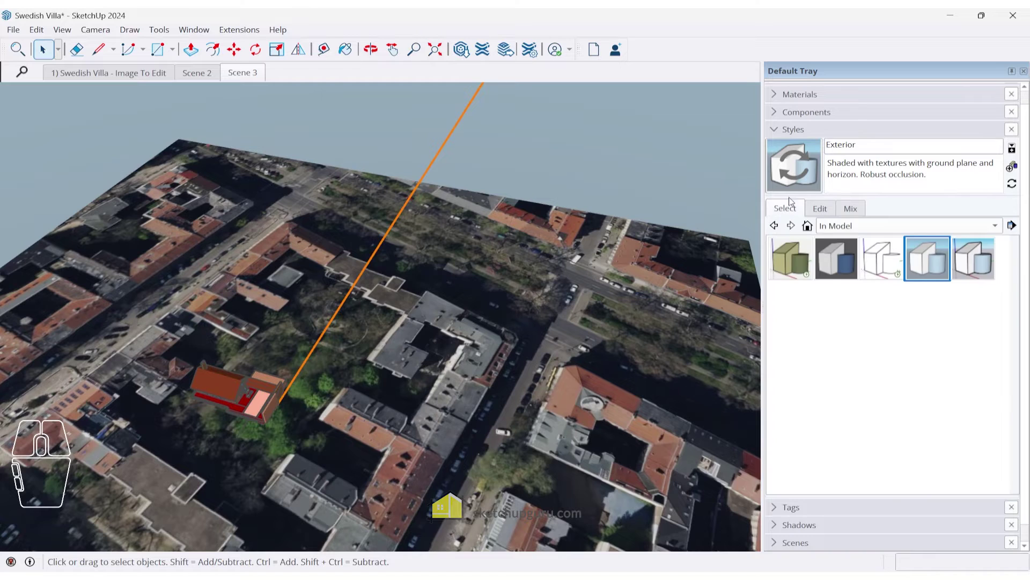
{"action": "left_click", "coordinate": [777, 130]}
{"action": "left_click", "coordinate": [781, 160]}
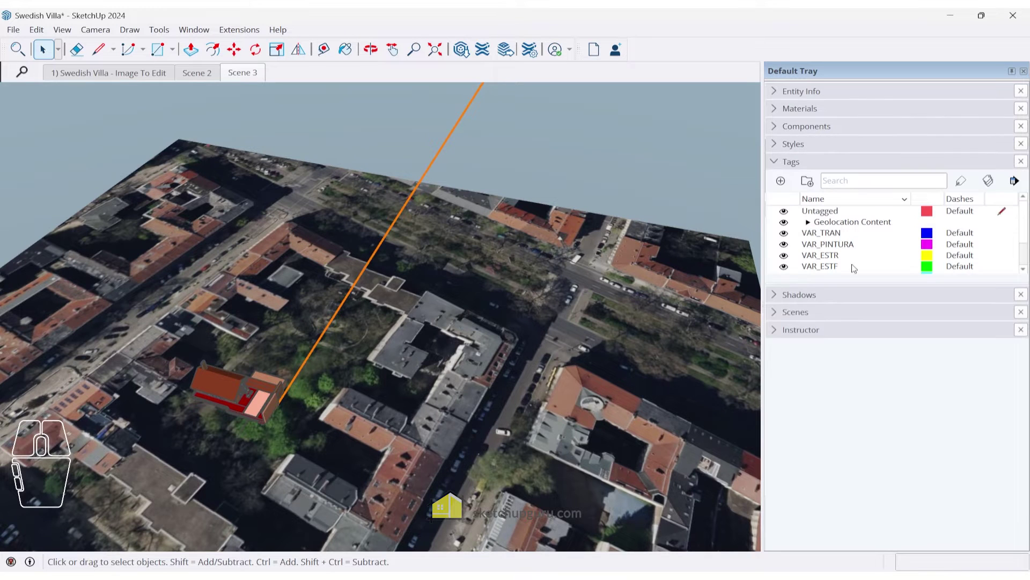
{"action": "left_click", "coordinate": [809, 222]}
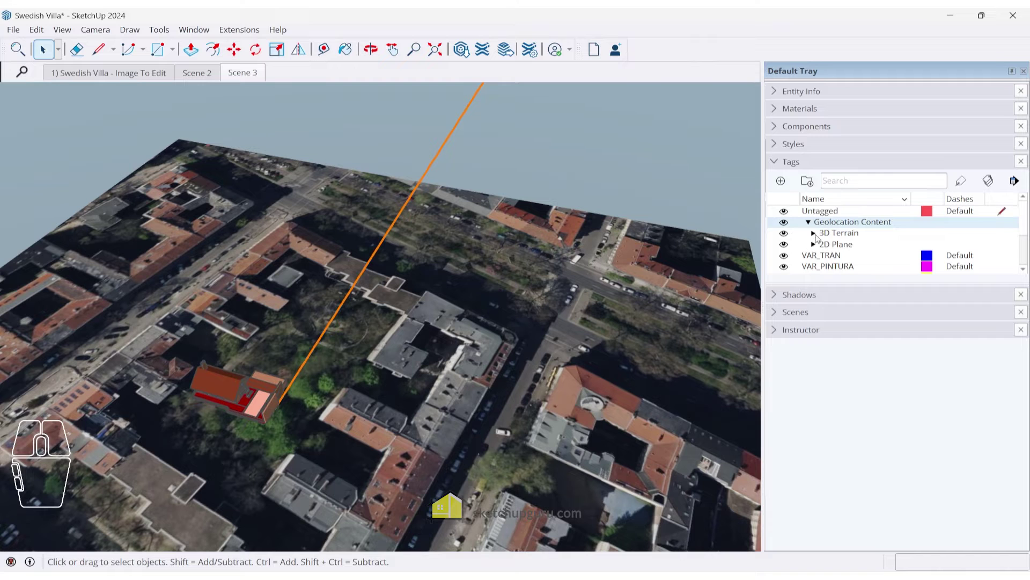
{"action": "left_click", "coordinate": [814, 234]}
{"action": "left_click", "coordinate": [784, 244]}
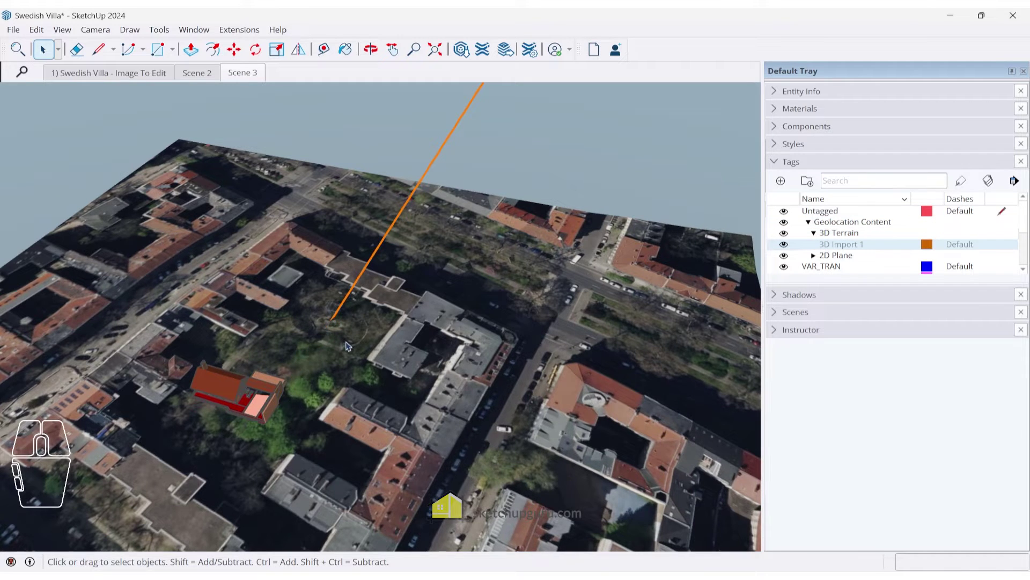
{"action": "scroll", "coordinate": [347, 347], "scroll_direction": "down", "scroll_amount": 3}
{"action": "left_click", "coordinate": [784, 245]}
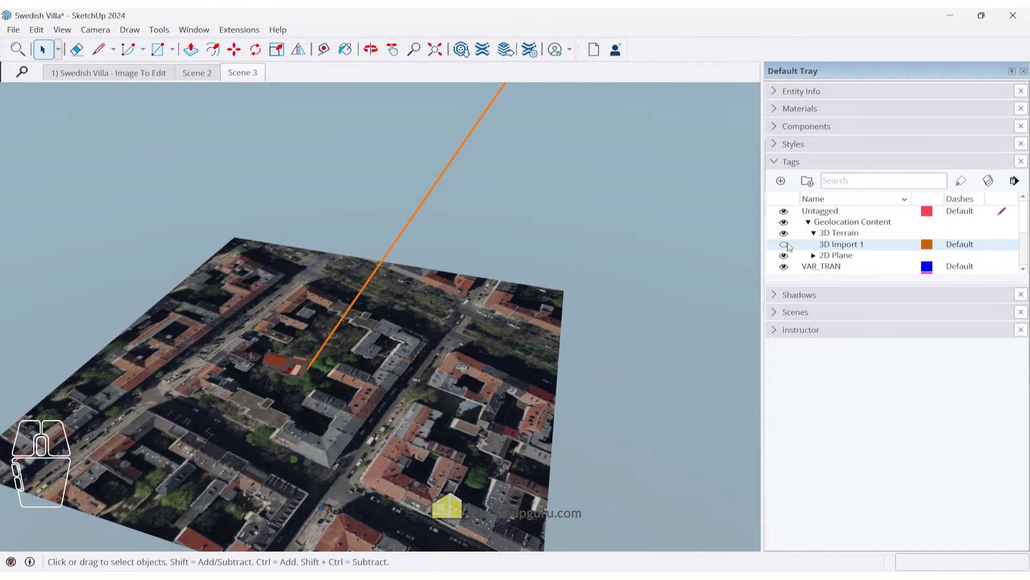
{"action": "left_click", "coordinate": [784, 245]}
{"action": "left_click", "coordinate": [784, 245]}
Step: Expand and review the 2D Plane tag group, then collapse it
{"action": "left_click", "coordinate": [813, 255]}
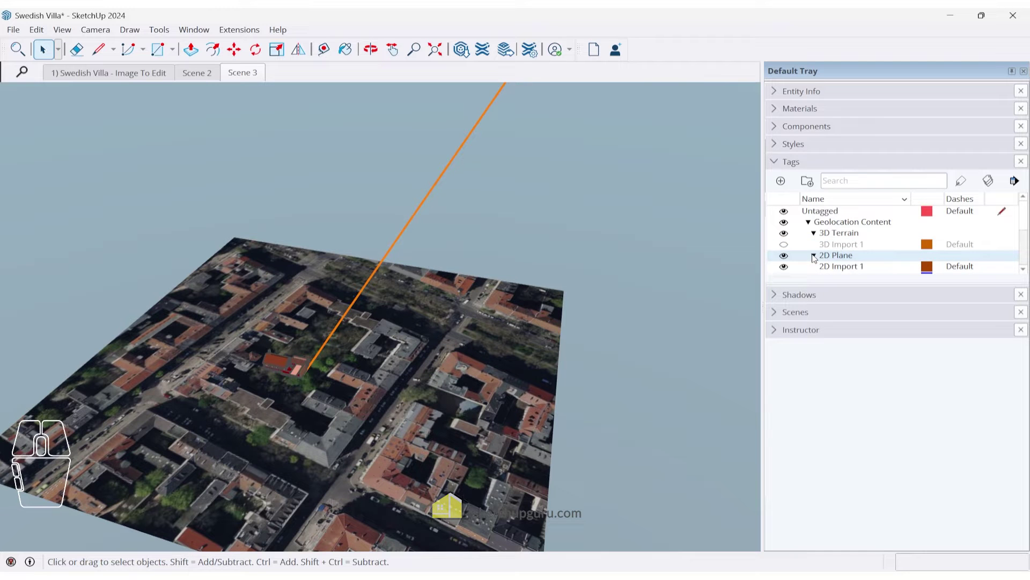
{"action": "scroll", "coordinate": [821, 259], "scroll_direction": "down", "scroll_amount": 1}
{"action": "scroll", "coordinate": [824, 262], "scroll_direction": "up", "scroll_amount": 1}
{"action": "left_click", "coordinate": [814, 255]}
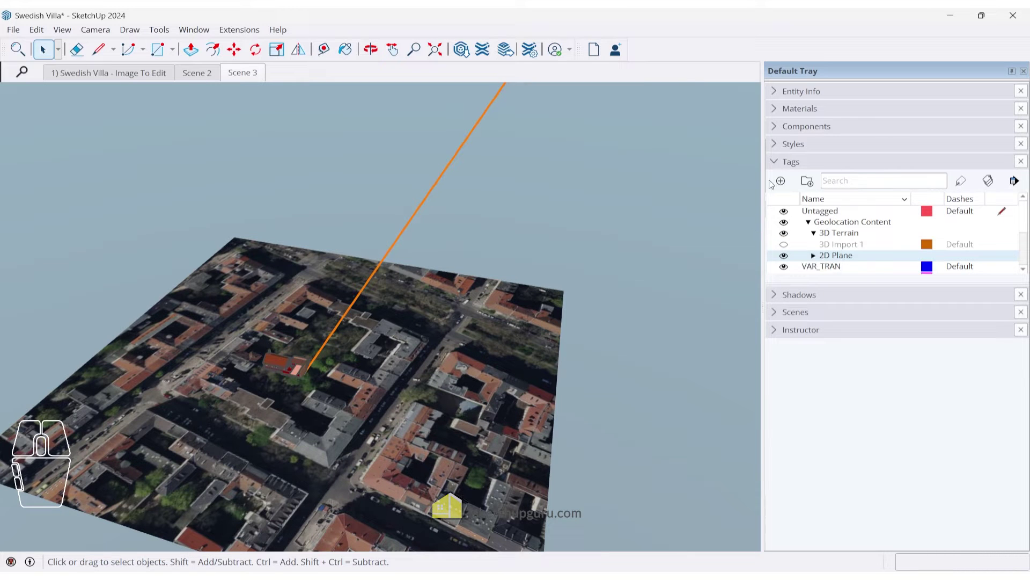
{"action": "scroll", "coordinate": [431, 424], "scroll_direction": "up", "scroll_amount": 5}
{"action": "scroll", "coordinate": [423, 302], "scroll_direction": "down", "scroll_amount": 5}
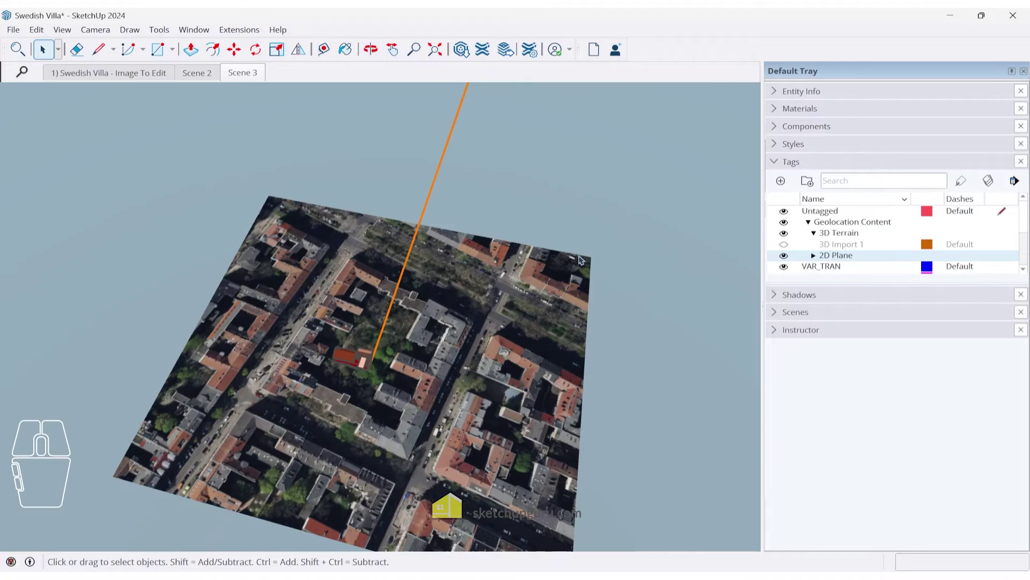
Step: Open Add Location's Import Context and enlarge the import rectangle upward, left and downward
{"action": "left_click", "coordinate": [13, 30]}
{"action": "left_click", "coordinate": [51, 297]}
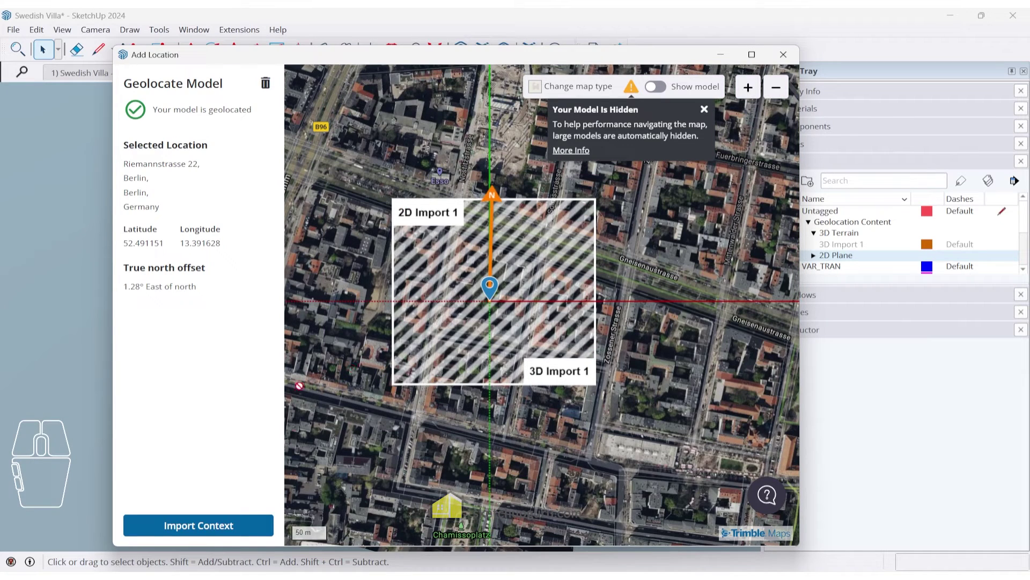
{"action": "left_click", "coordinate": [199, 529]}
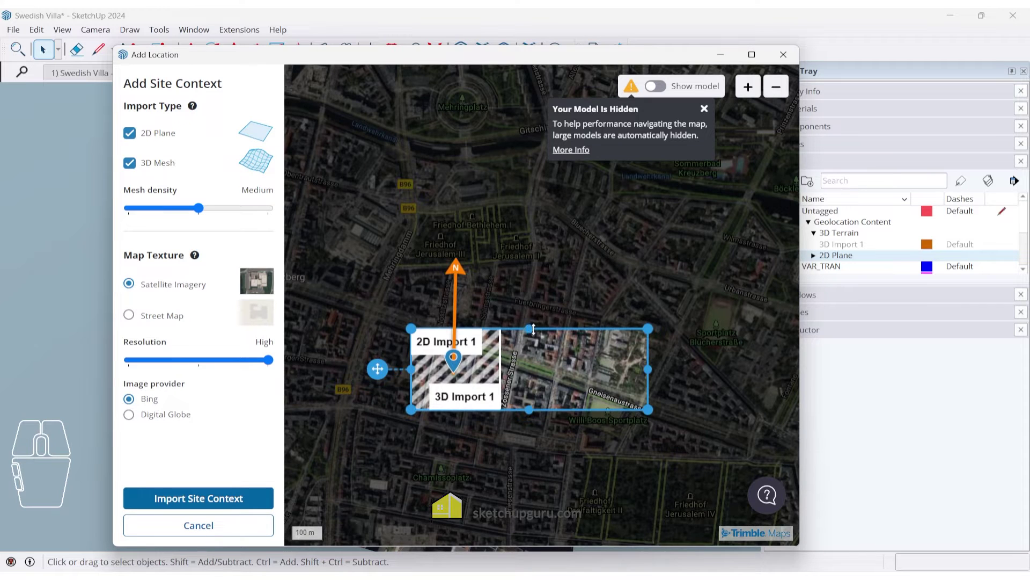
{"action": "left_click_drag", "start_coordinate": [533, 328], "coordinate": [532, 271]}
{"action": "left_click_drag", "start_coordinate": [411, 340], "coordinate": [326, 340]}
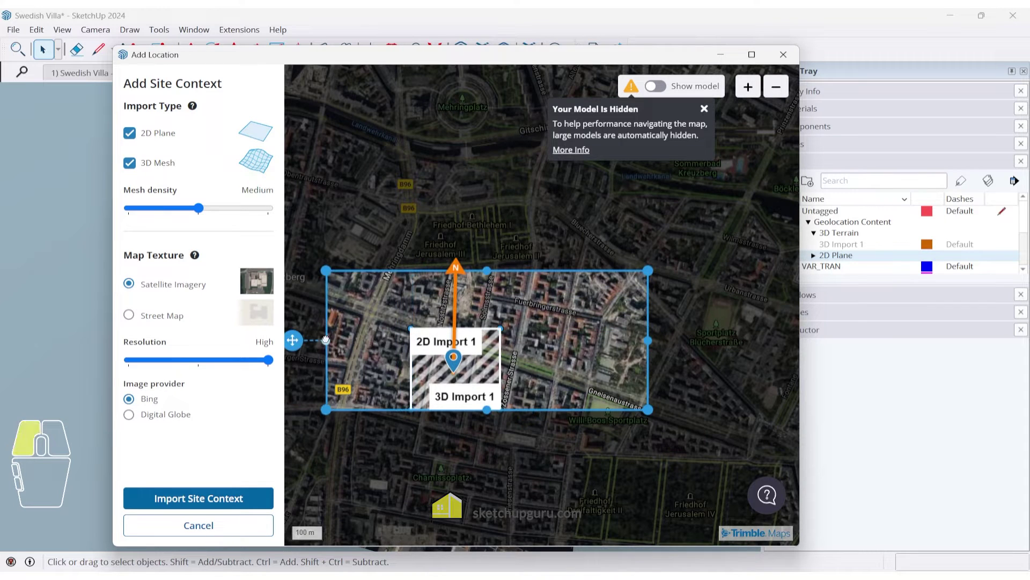
{"action": "left_click_drag", "start_coordinate": [486, 409], "coordinate": [487, 471]}
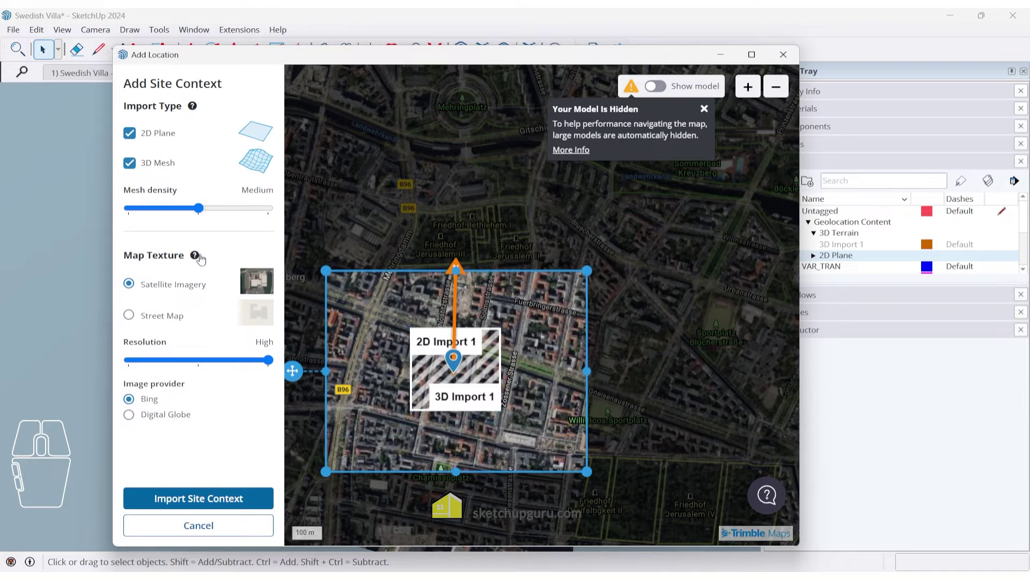
Step: Keep both 2D Plane and 3D Mesh, with satellite imagery as the map texture
{"action": "left_click", "coordinate": [129, 164]}
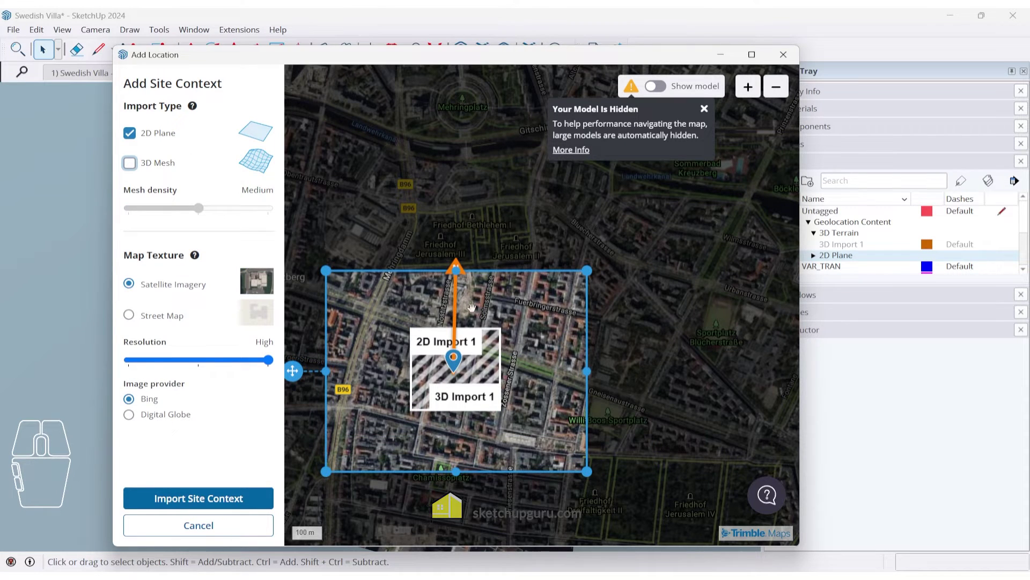
{"action": "left_click", "coordinate": [132, 168]}
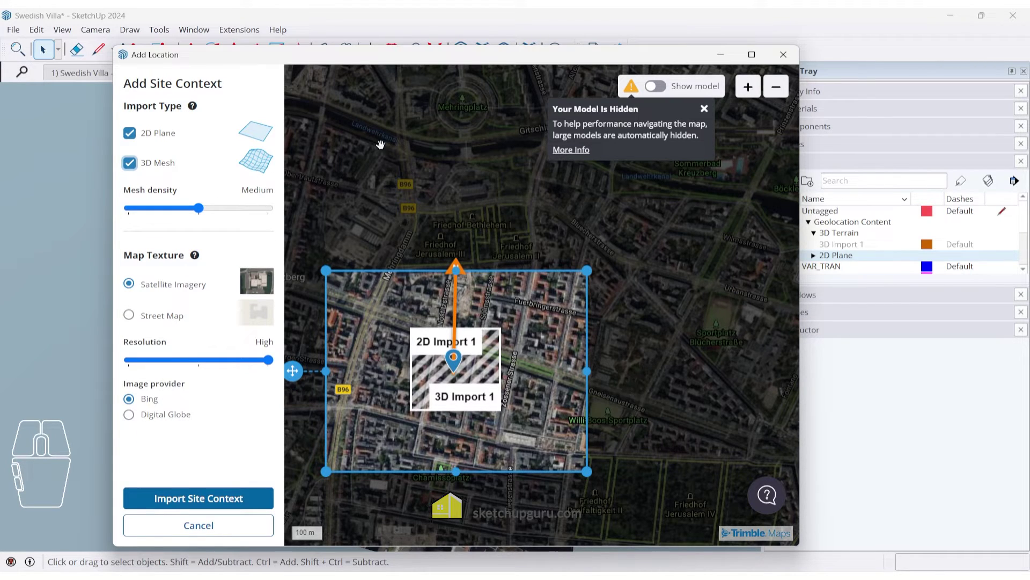
{"action": "left_click", "coordinate": [655, 86]}
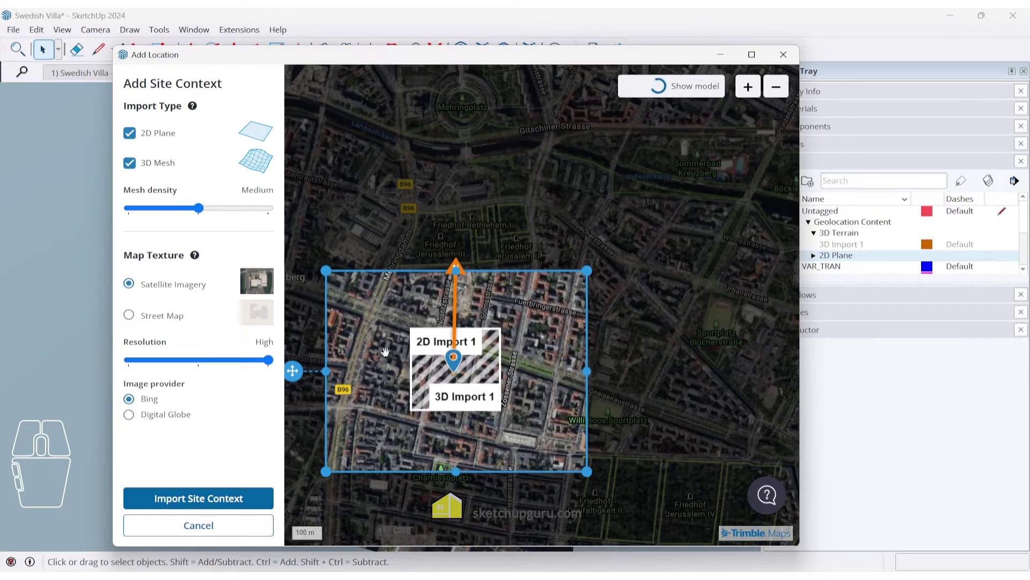
{"action": "scroll", "coordinate": [442, 376], "scroll_direction": "up", "scroll_amount": 2}
{"action": "scroll", "coordinate": [446, 379], "scroll_direction": "up", "scroll_amount": 2}
{"action": "scroll", "coordinate": [467, 389], "scroll_direction": "down", "scroll_amount": 6}
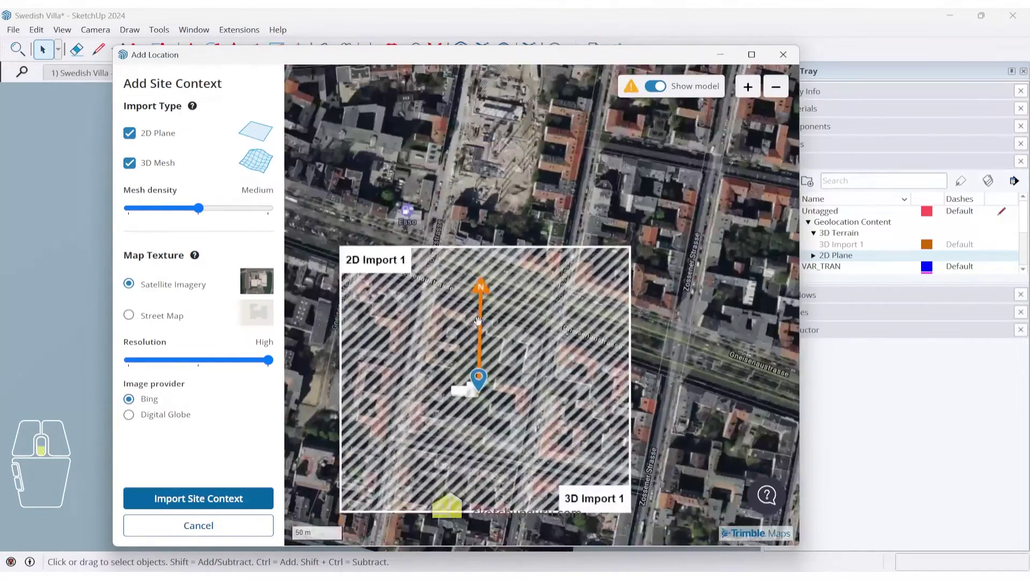
{"action": "left_click", "coordinate": [166, 317]}
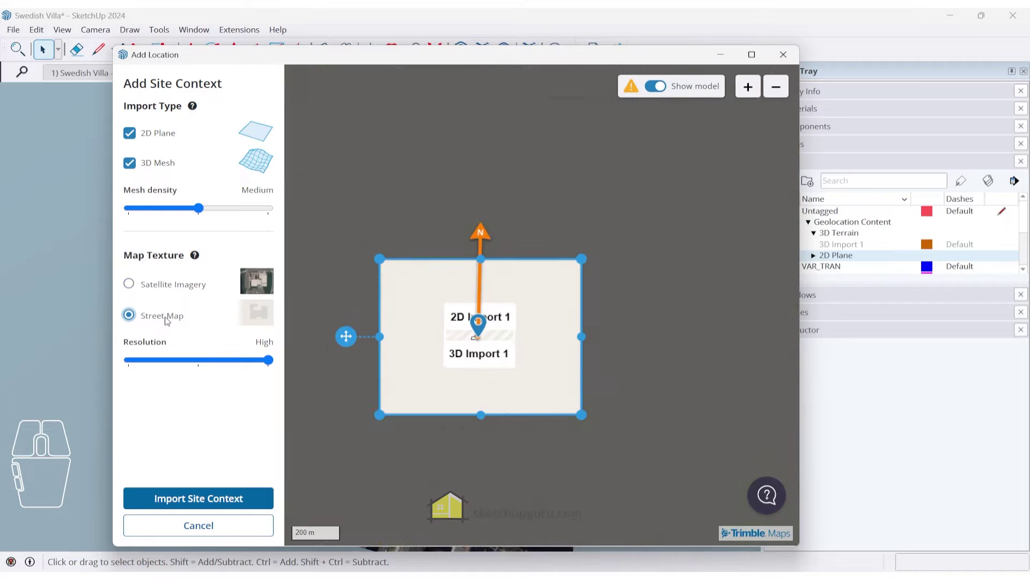
{"action": "left_click", "coordinate": [162, 290]}
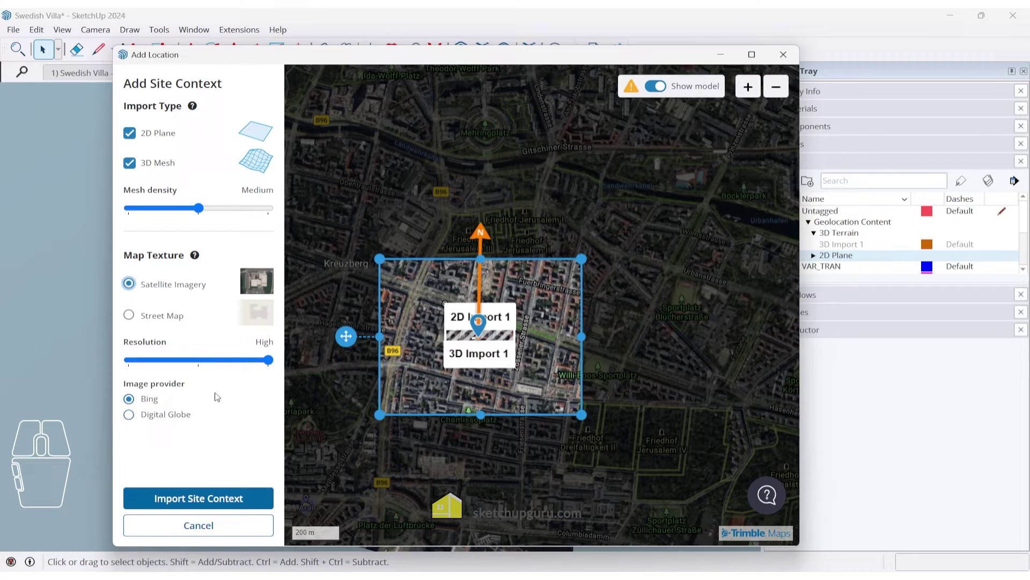
{"action": "scroll", "coordinate": [567, 364], "scroll_direction": "up", "scroll_amount": 2}
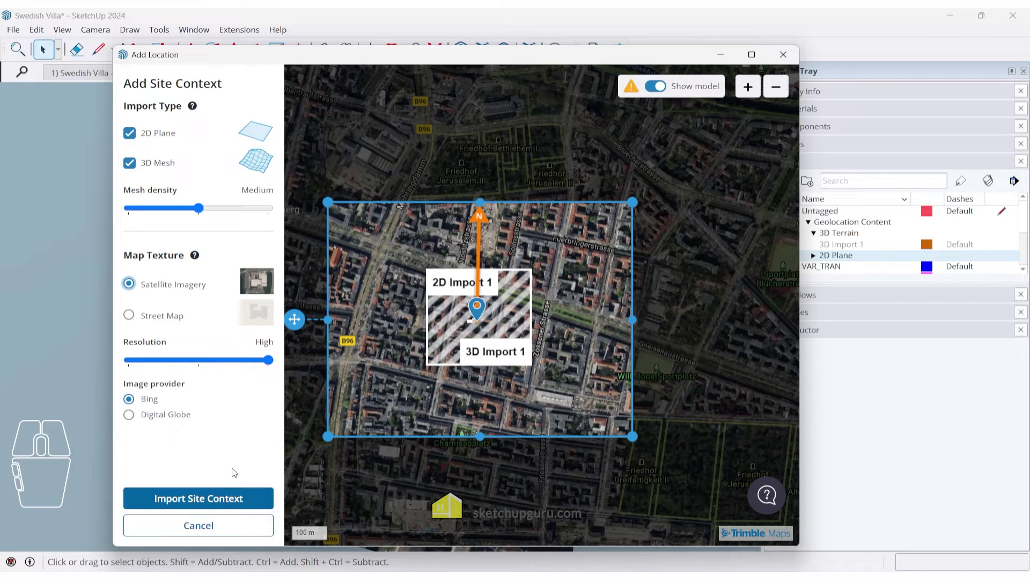
Step: Import the enlarged site context, close Add Location and orbit low over the house
{"action": "left_click", "coordinate": [215, 497]}
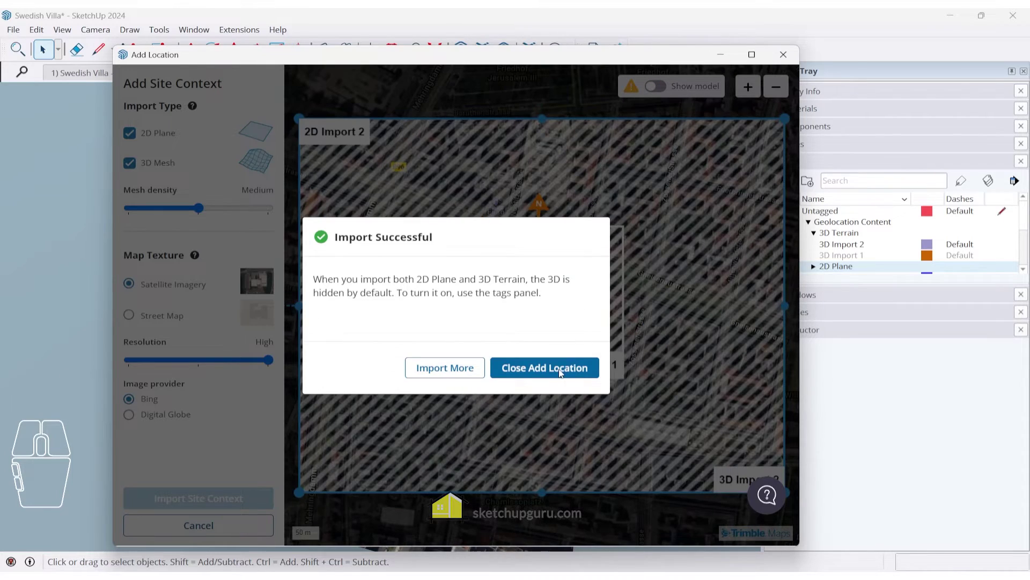
{"action": "left_click", "coordinate": [545, 368]}
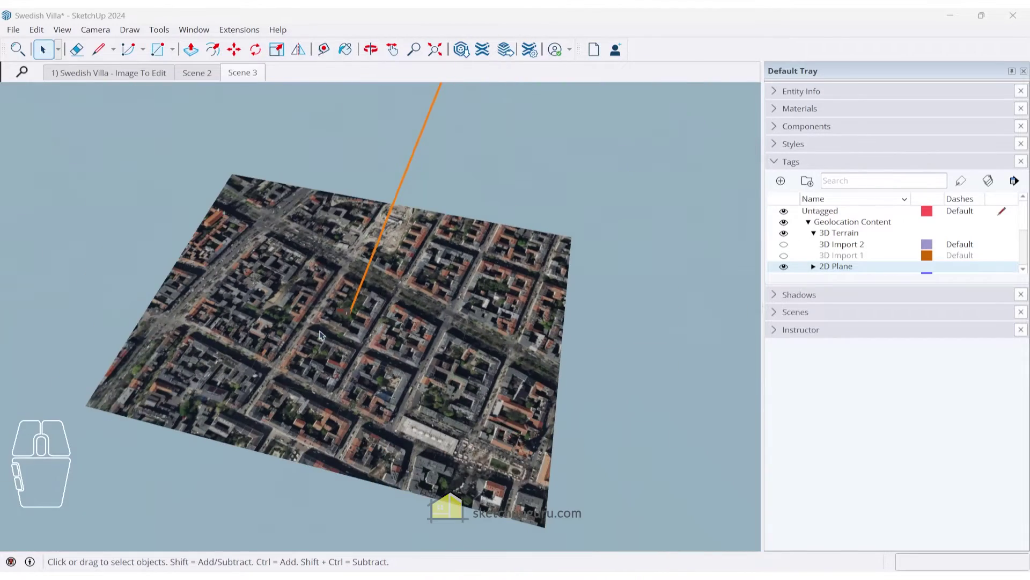
{"action": "scroll", "coordinate": [344, 322], "scroll_direction": "up", "scroll_amount": 4}
{"action": "scroll", "coordinate": [377, 293], "scroll_direction": "up", "scroll_amount": 4}
{"action": "middle_click_drag", "start_coordinate": [378, 293], "coordinate": [354, 344]}
{"action": "scroll", "coordinate": [352, 345], "scroll_direction": "down", "scroll_amount": 5}
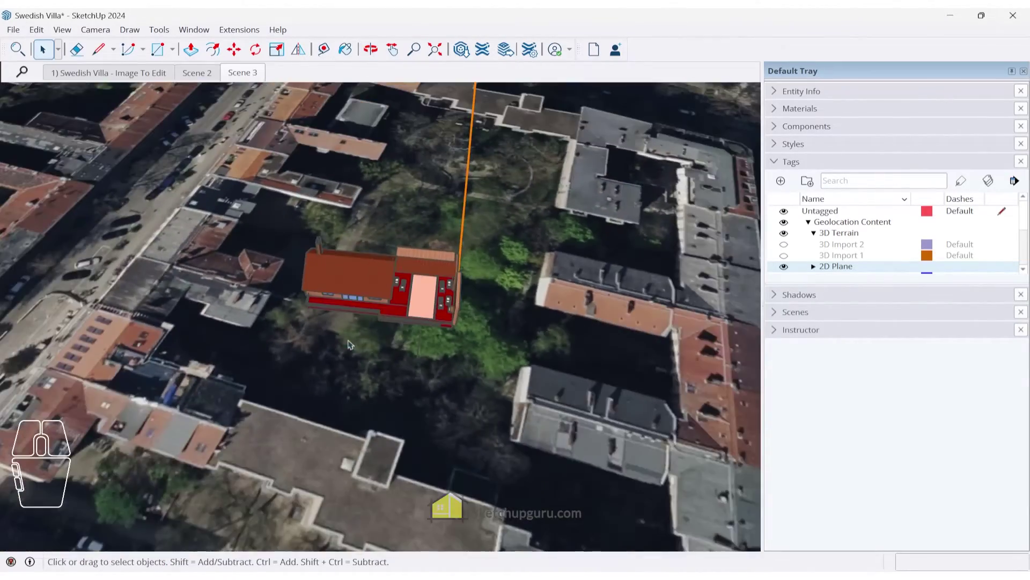
{"action": "scroll", "coordinate": [376, 301], "scroll_direction": "up", "scroll_amount": 5}
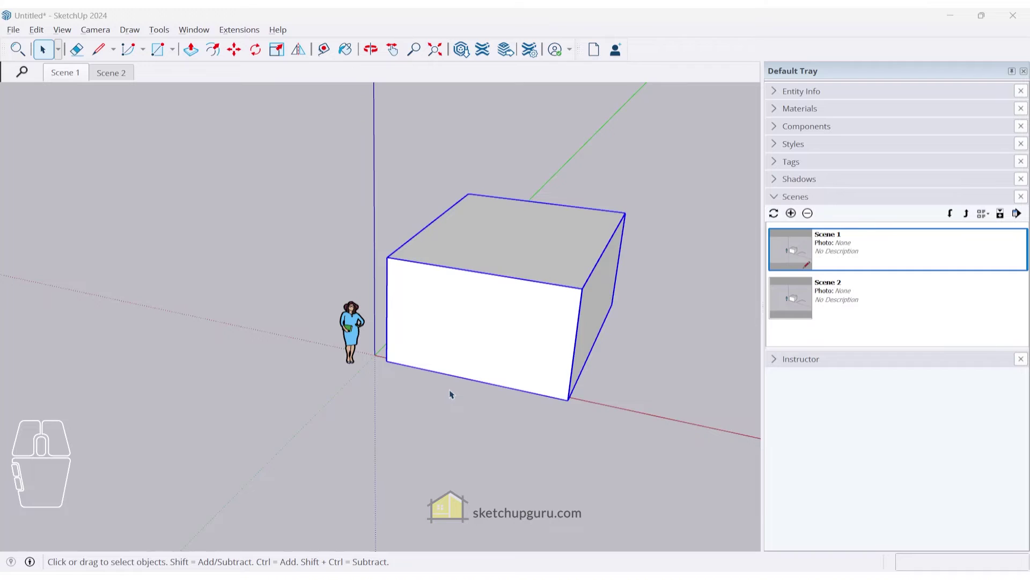
{"action": "middle_click_drag", "start_coordinate": [451, 395], "coordinate": [420, 348]}
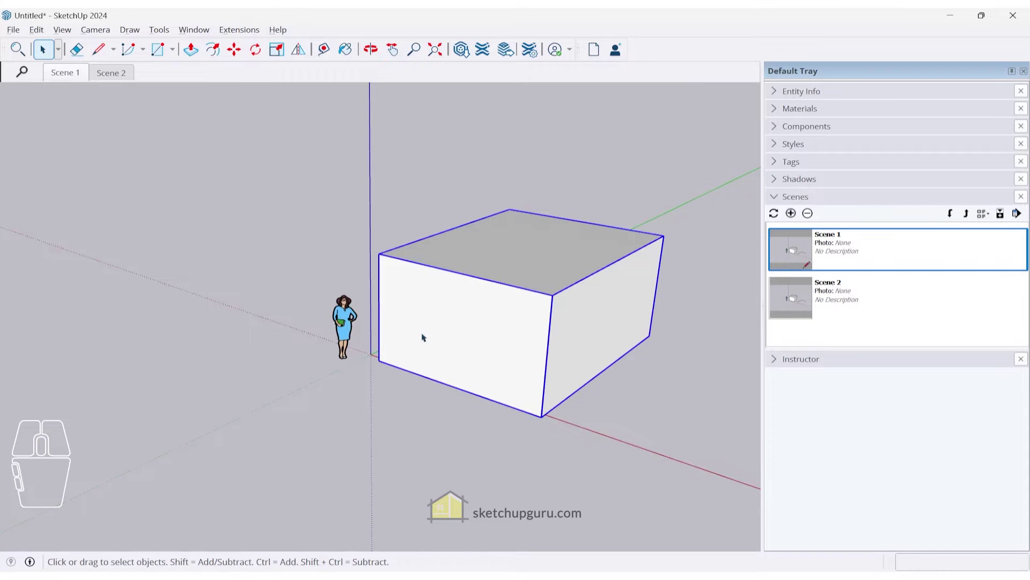
Step: Untick Show Move tool rotation grips in Preferences > Drawing and confirm with OK
{"action": "key", "text": "m"}
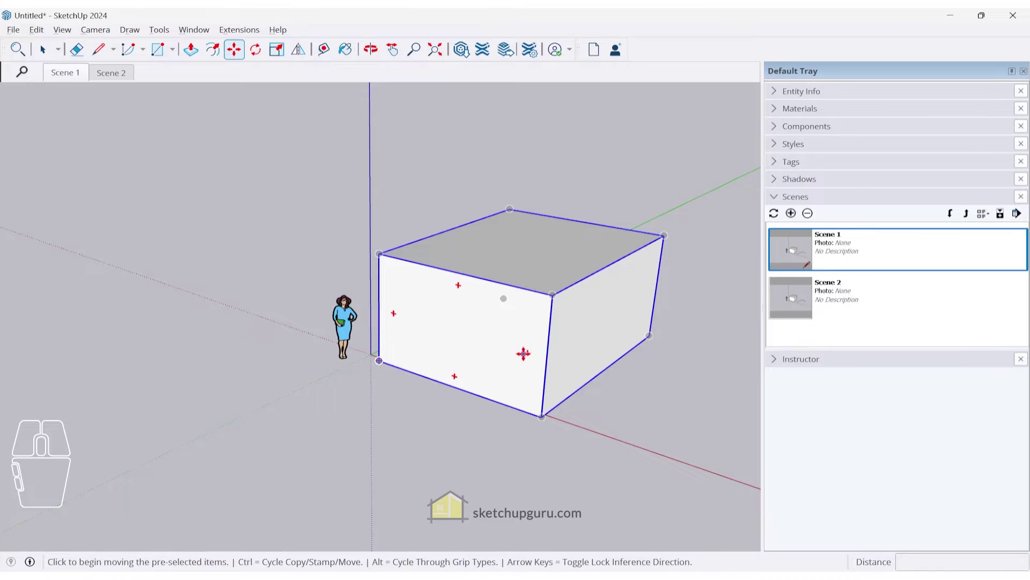
{"action": "left_click", "coordinate": [196, 29]}
{"action": "left_click", "coordinate": [207, 110]}
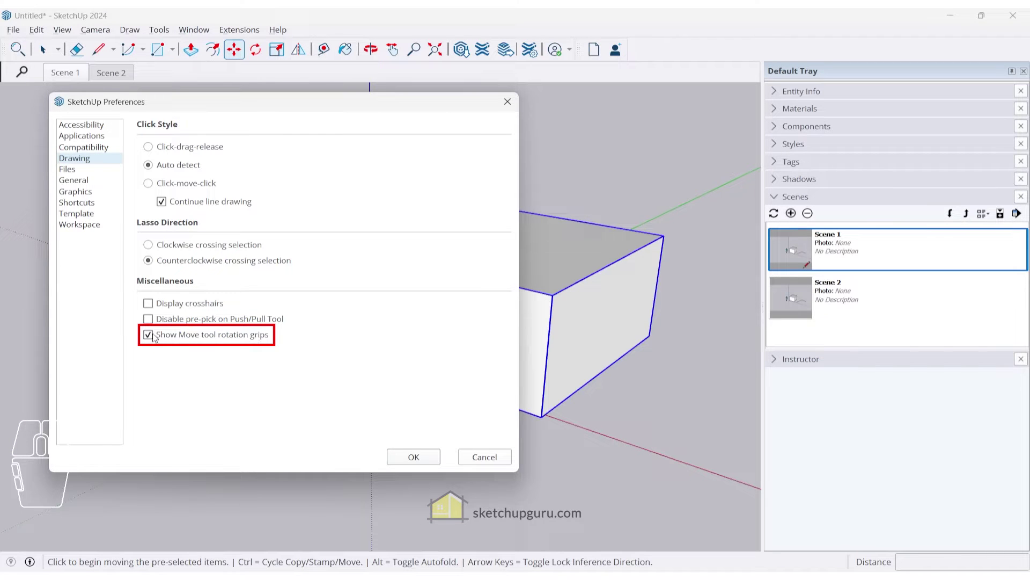
{"action": "left_click", "coordinate": [148, 335]}
{"action": "left_click", "coordinate": [413, 456]}
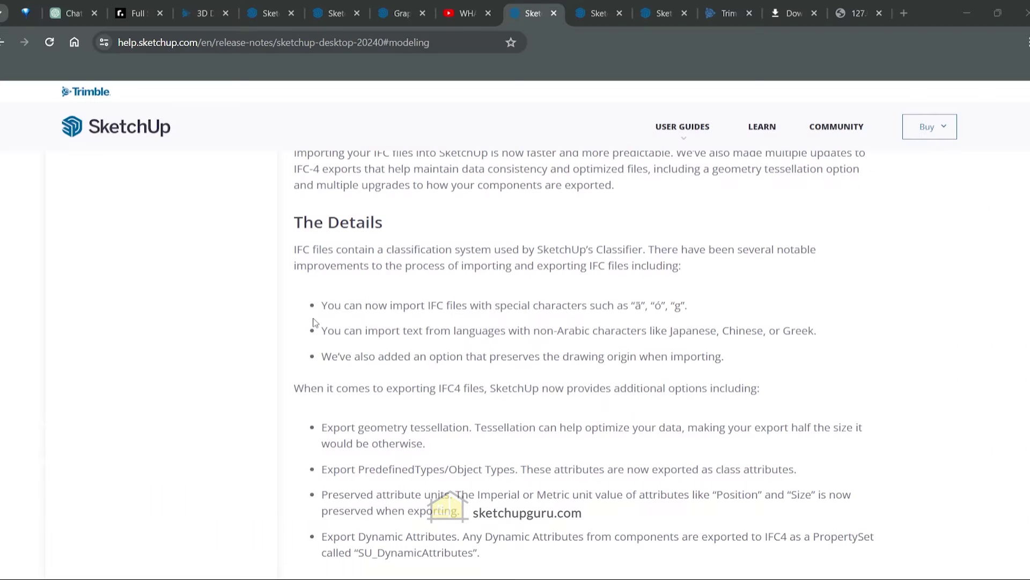
{"action": "scroll", "coordinate": [315, 322], "scroll_direction": "up", "scroll_amount": 12}
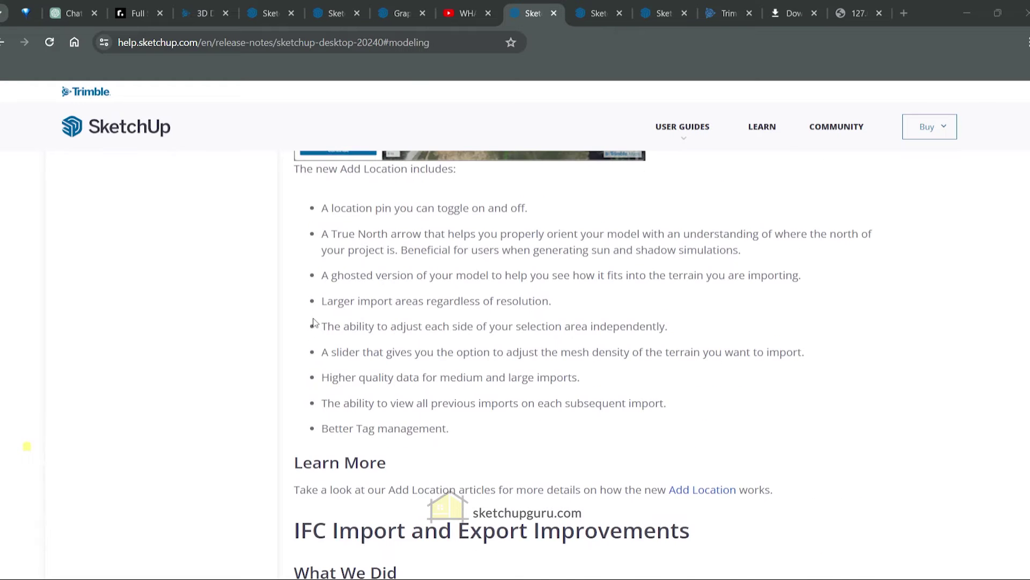
{"action": "scroll", "coordinate": [343, 300], "scroll_direction": "down", "scroll_amount": 12}
{"action": "scroll", "coordinate": [386, 258], "scroll_direction": "up", "scroll_amount": 2}
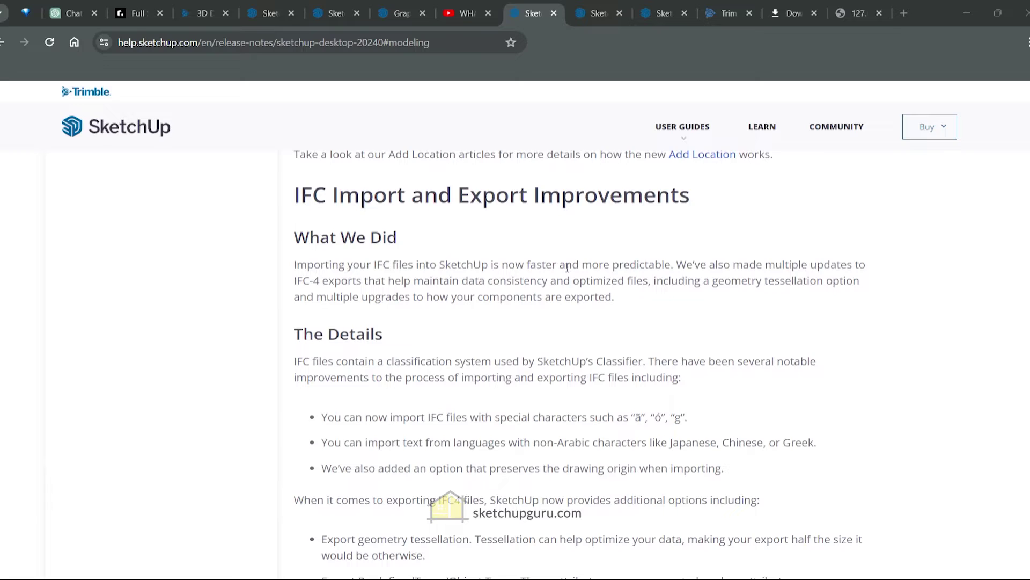
{"action": "scroll", "coordinate": [567, 267], "scroll_direction": "down", "scroll_amount": 2}
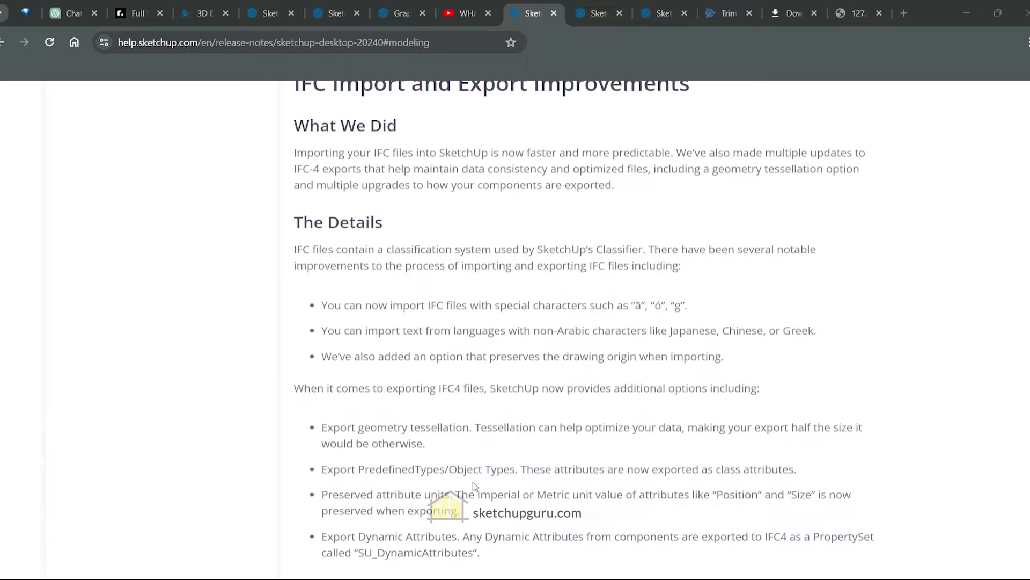
{"action": "scroll", "coordinate": [495, 417], "scroll_direction": "down", "scroll_amount": 2}
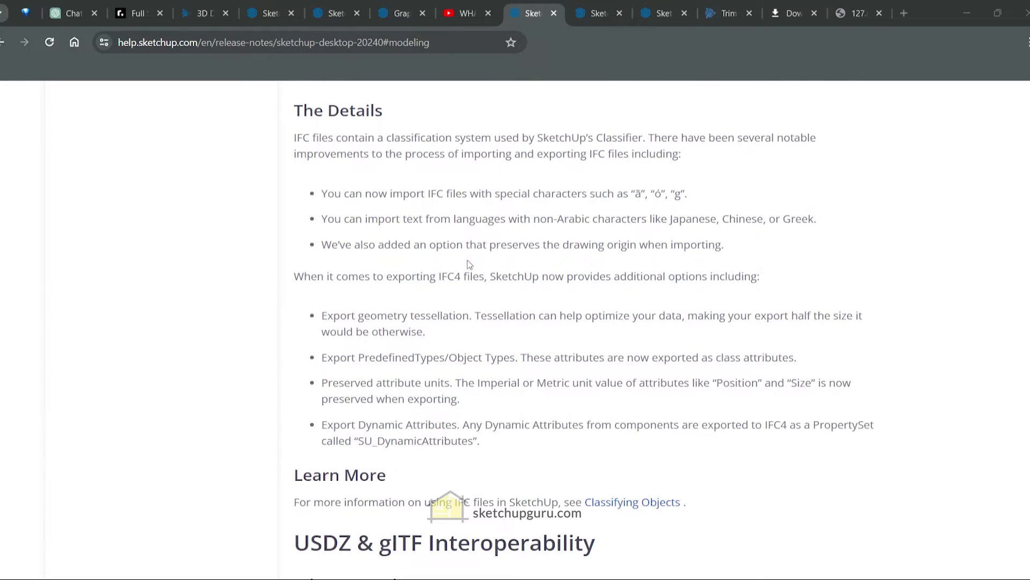
{"action": "scroll", "coordinate": [470, 255], "scroll_direction": "down", "scroll_amount": 6}
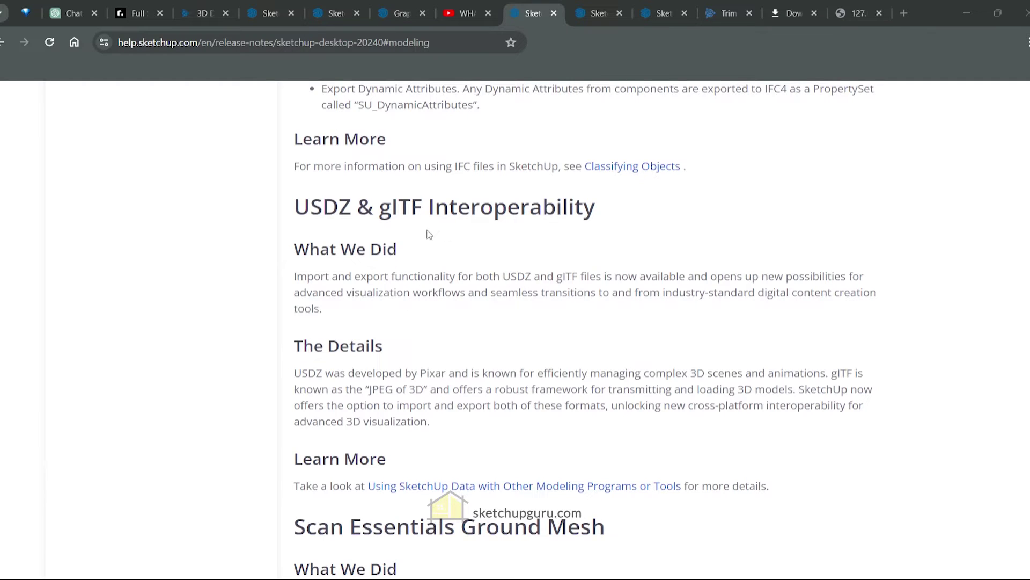
{"action": "scroll", "coordinate": [384, 293], "scroll_direction": "down", "scroll_amount": 2}
{"action": "scroll", "coordinate": [384, 292], "scroll_direction": "up", "scroll_amount": 2}
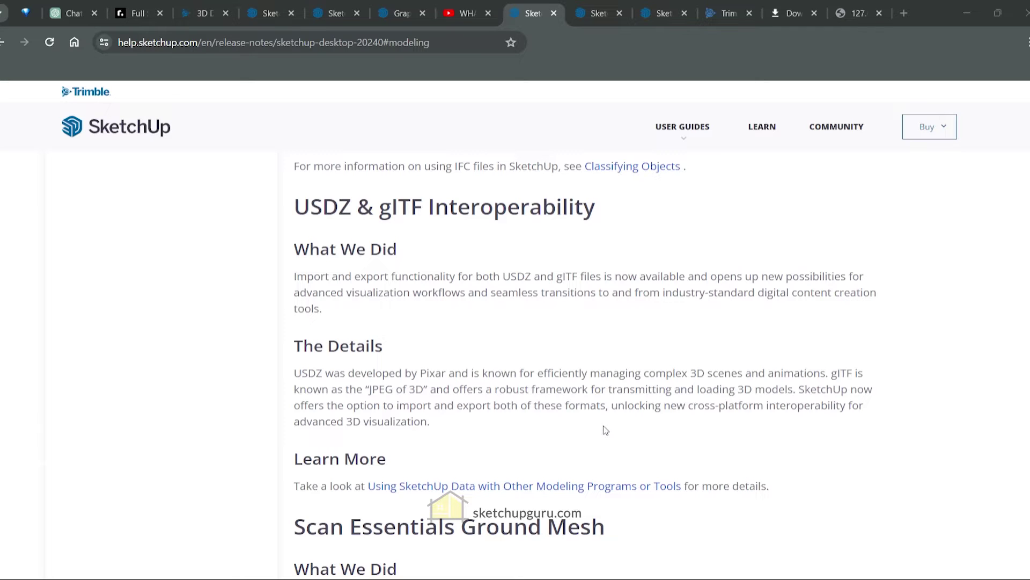
{"action": "scroll", "coordinate": [388, 272], "scroll_direction": "down", "scroll_amount": 6}
{"action": "scroll", "coordinate": [409, 284], "scroll_direction": "up", "scroll_amount": 2}
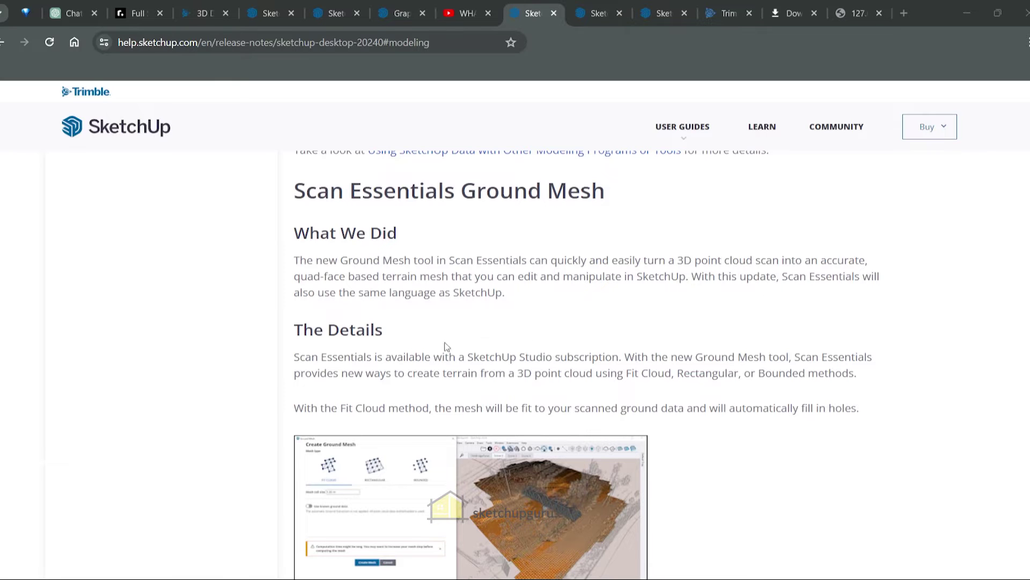
{"action": "scroll", "coordinate": [665, 374], "scroll_direction": "down", "scroll_amount": 2}
{"action": "scroll", "coordinate": [666, 374], "scroll_direction": "down", "scroll_amount": 4}
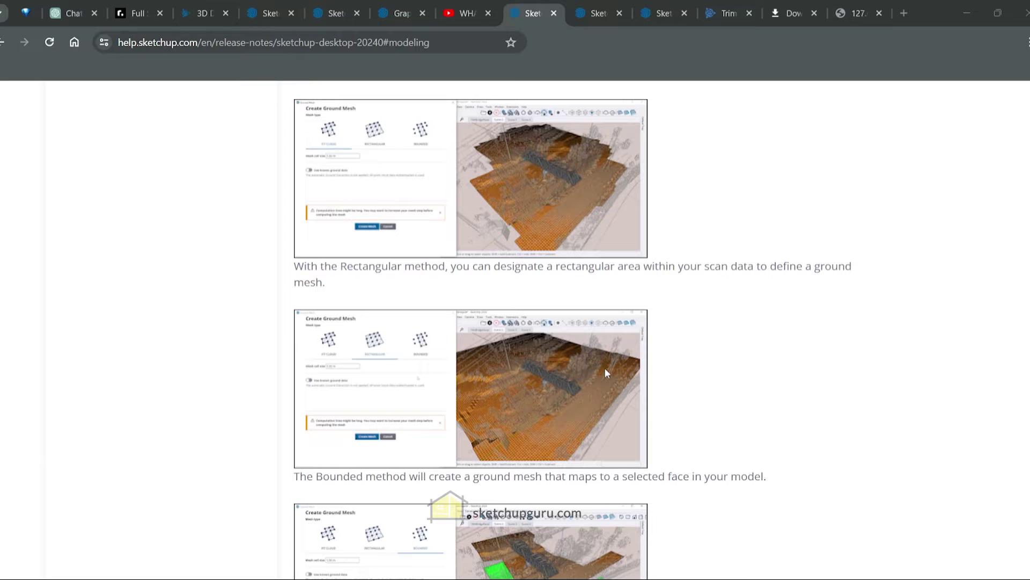
{"action": "scroll", "coordinate": [577, 379], "scroll_direction": "up", "scroll_amount": 4}
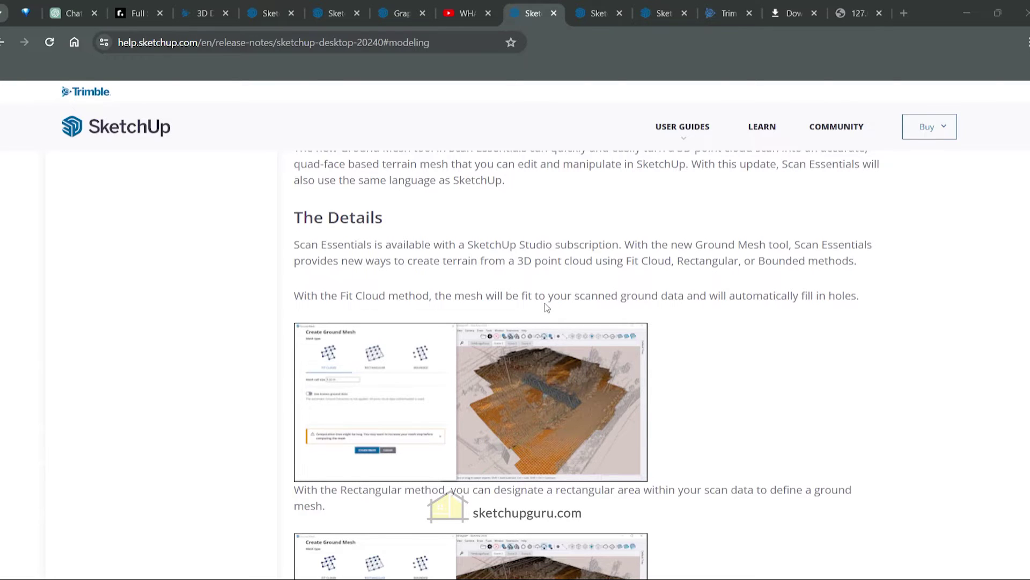
{"action": "scroll", "coordinate": [545, 305], "scroll_direction": "down", "scroll_amount": 2}
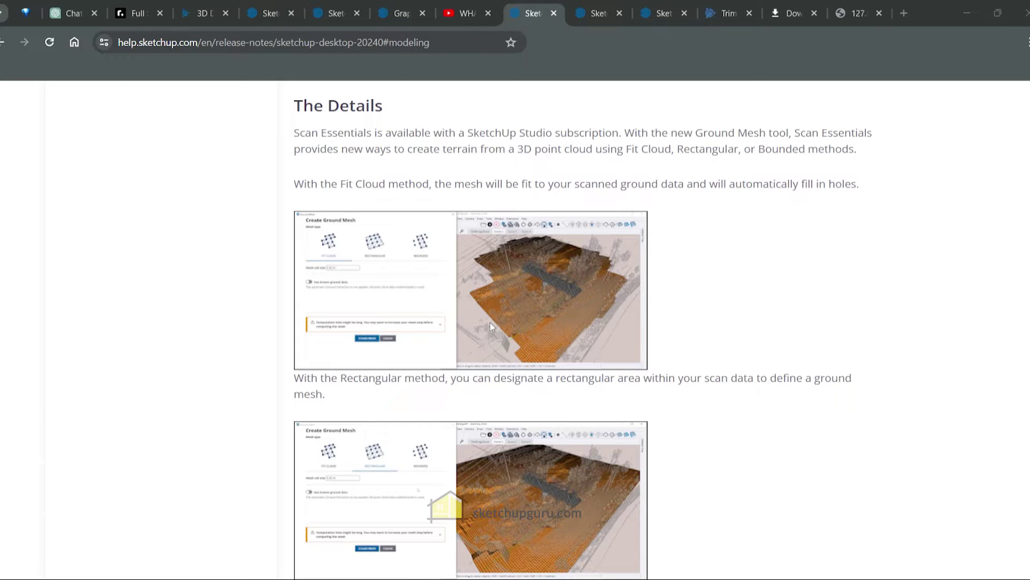
{"action": "scroll", "coordinate": [501, 301], "scroll_direction": "up", "scroll_amount": 10}
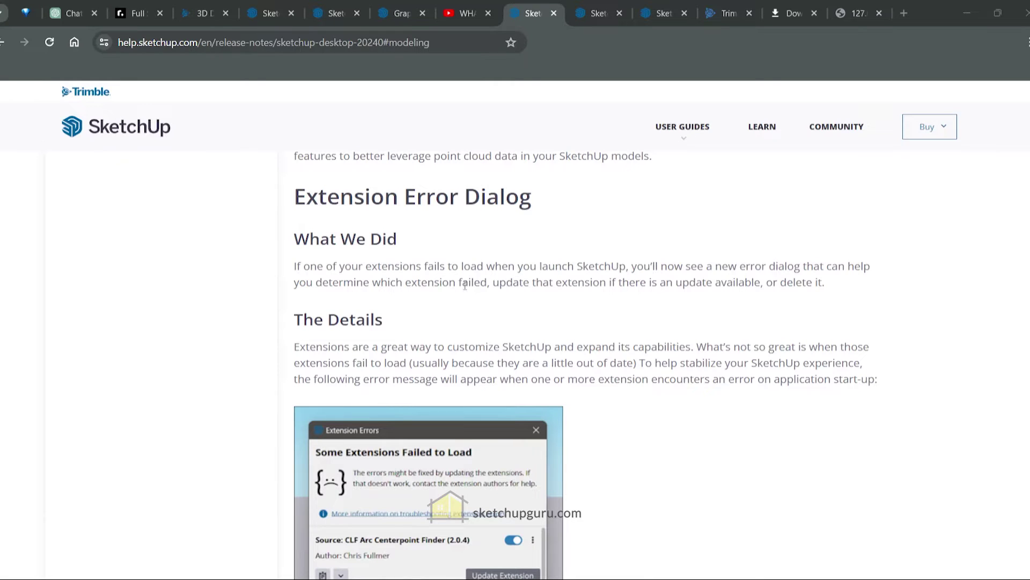
{"action": "scroll", "coordinate": [443, 269], "scroll_direction": "down", "scroll_amount": 4}
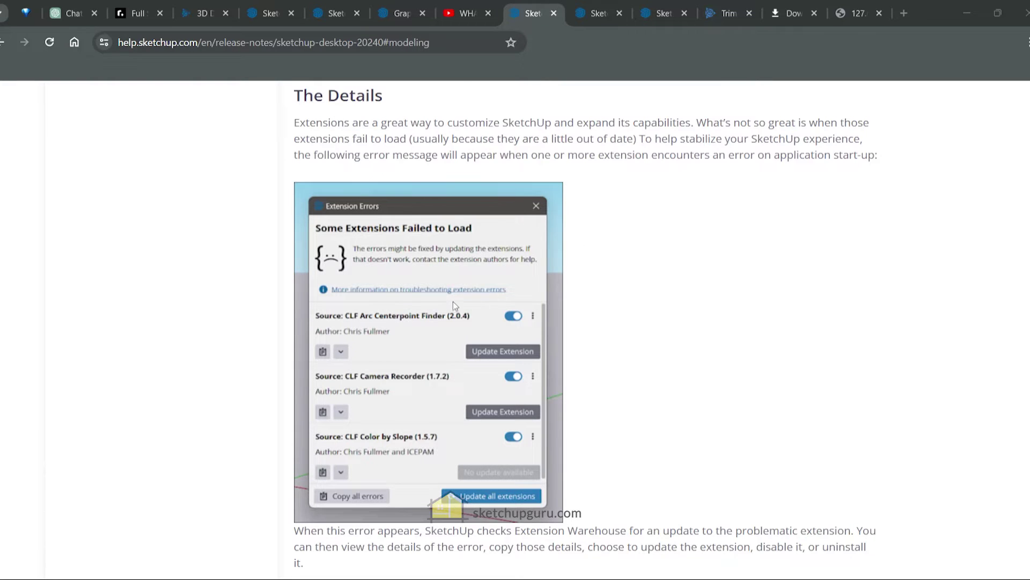
{"action": "scroll", "coordinate": [414, 338], "scroll_direction": "down", "scroll_amount": 4}
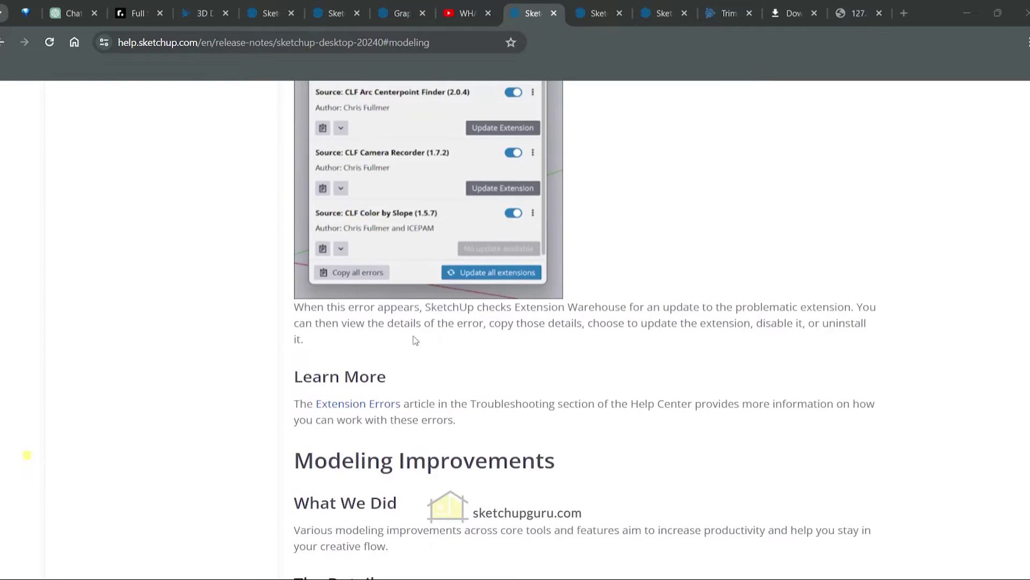
{"action": "scroll", "coordinate": [429, 338], "scroll_direction": "up", "scroll_amount": 4}
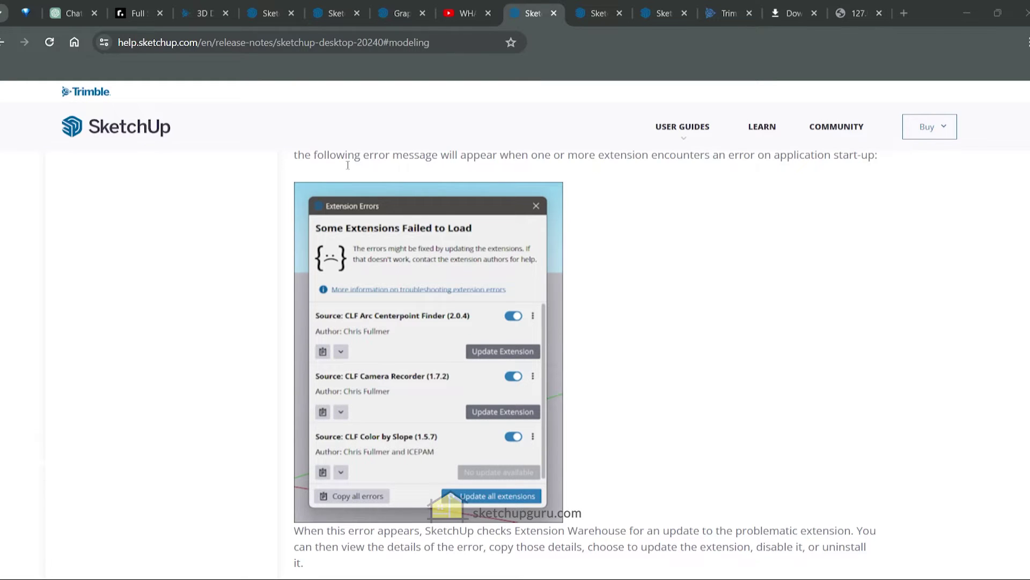
{"action": "scroll", "coordinate": [362, 295], "scroll_direction": "down", "scroll_amount": 4}
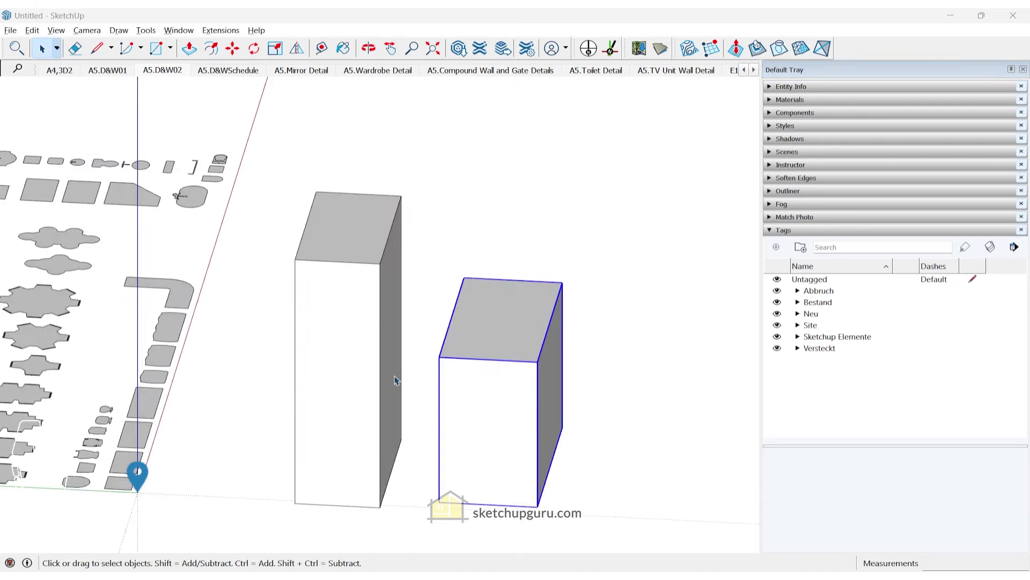
{"action": "middle_click_drag", "start_coordinate": [396, 381], "coordinate": [490, 363]}
{"action": "key", "text": "q"}
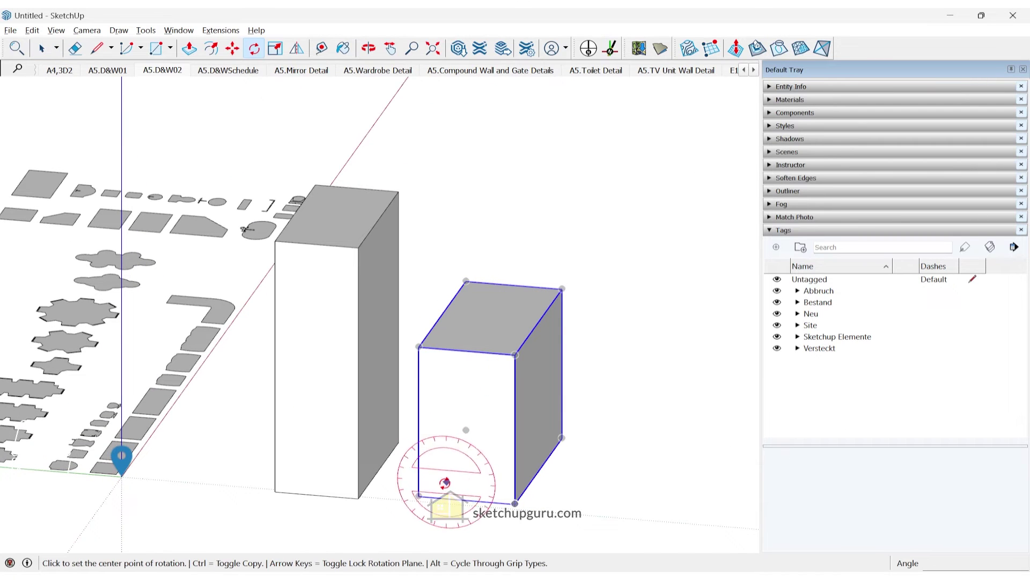
{"action": "left_click", "coordinate": [418, 497]}
{"action": "scroll", "coordinate": [433, 352], "scroll_direction": "up", "scroll_amount": 3}
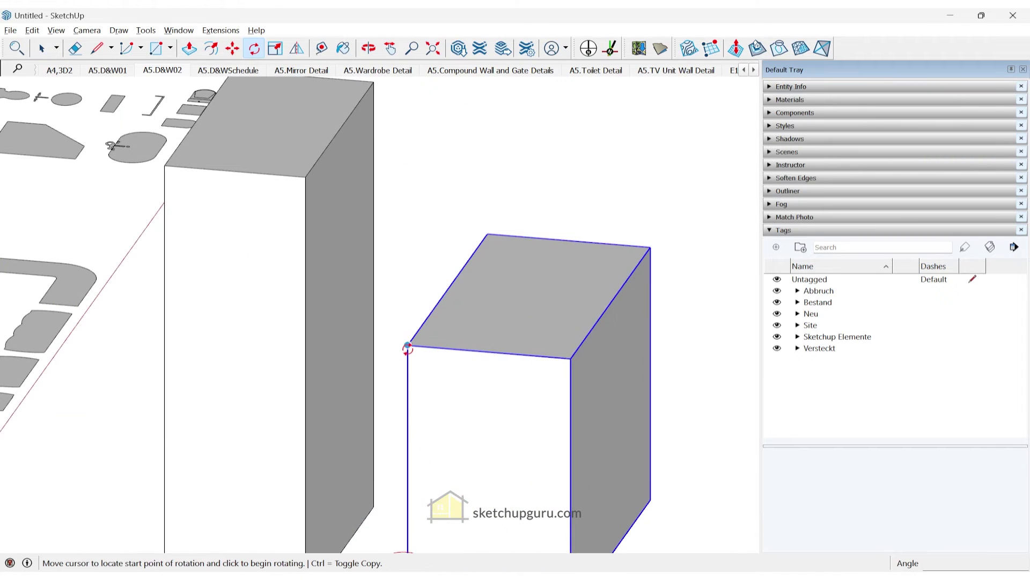
{"action": "left_click", "coordinate": [407, 345]}
{"action": "scroll", "coordinate": [399, 342], "scroll_direction": "down", "scroll_amount": 4}
{"action": "scroll", "coordinate": [409, 338], "scroll_direction": "up", "scroll_amount": 3}
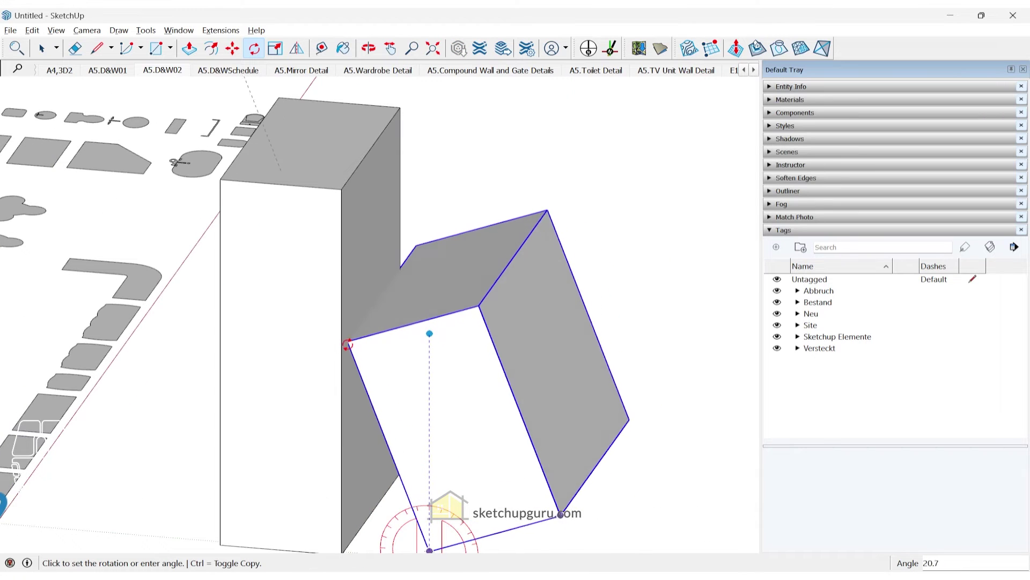
{"action": "scroll", "coordinate": [346, 346], "scroll_direction": "up", "scroll_amount": 2}
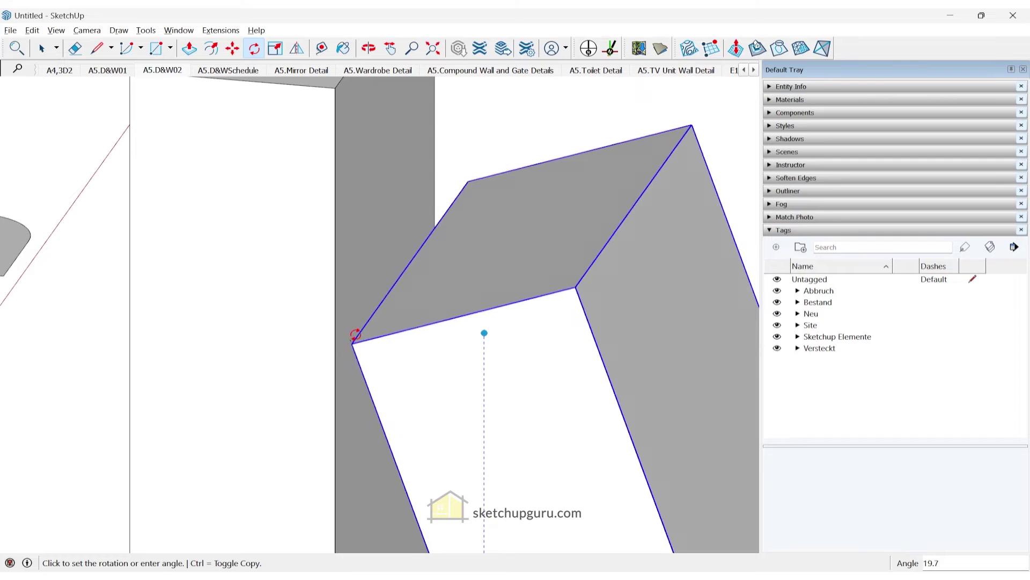
{"action": "key", "text": "space"}
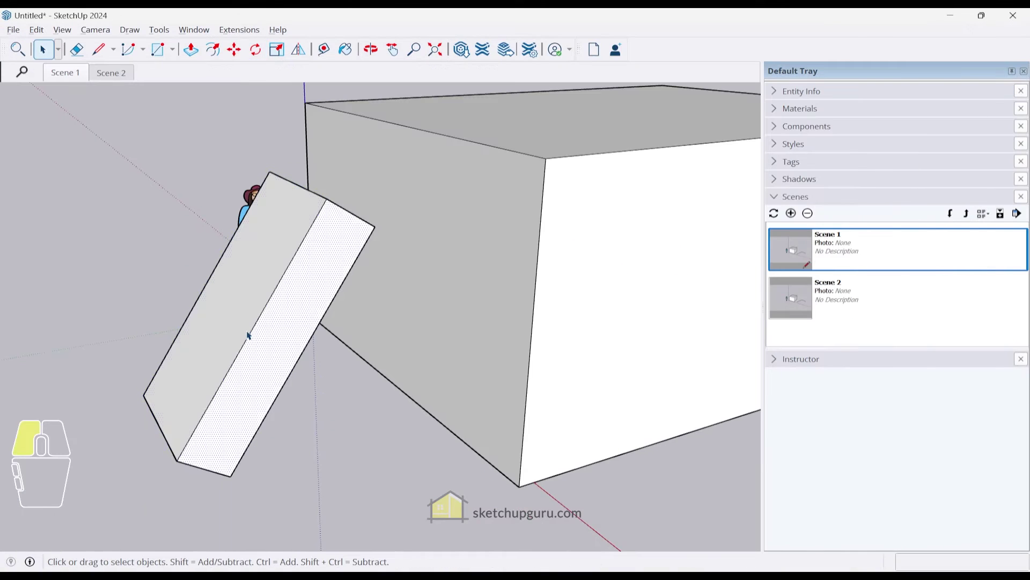
Step: Select the tilted beam, start rotating it about its bottom endpoint, then cancel the rotation
{"action": "left_click", "coordinate": [250, 335]}
{"action": "middle_click_drag", "start_coordinate": [356, 219], "coordinate": [357, 288]}
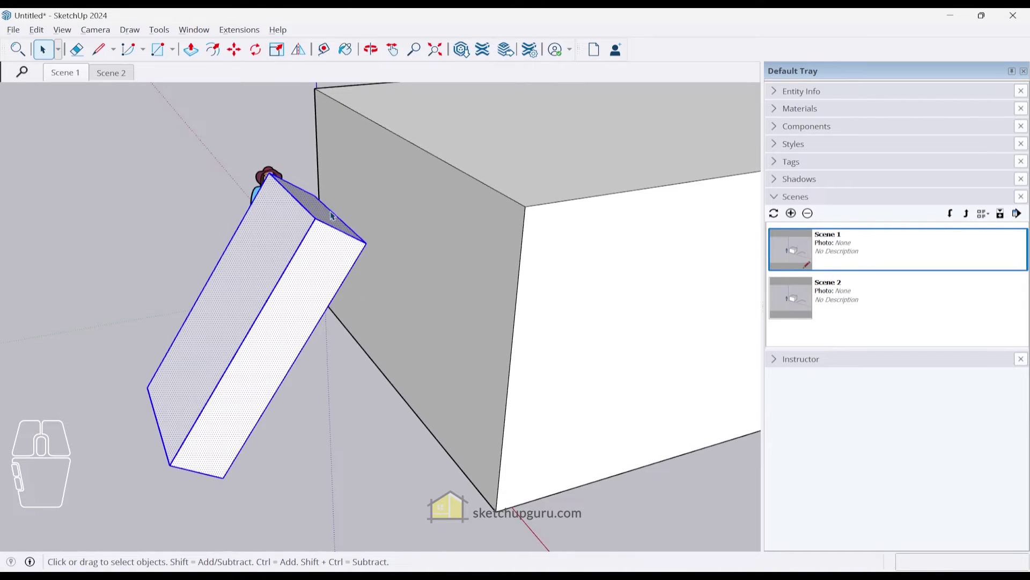
{"action": "middle_click_drag", "start_coordinate": [468, 280], "coordinate": [410, 311]}
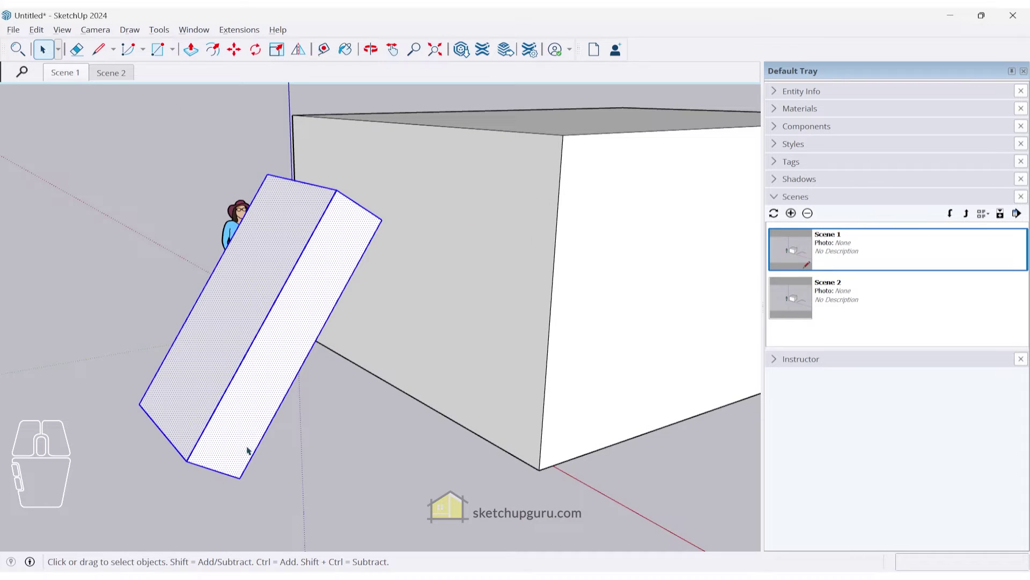
{"action": "key", "text": "q"}
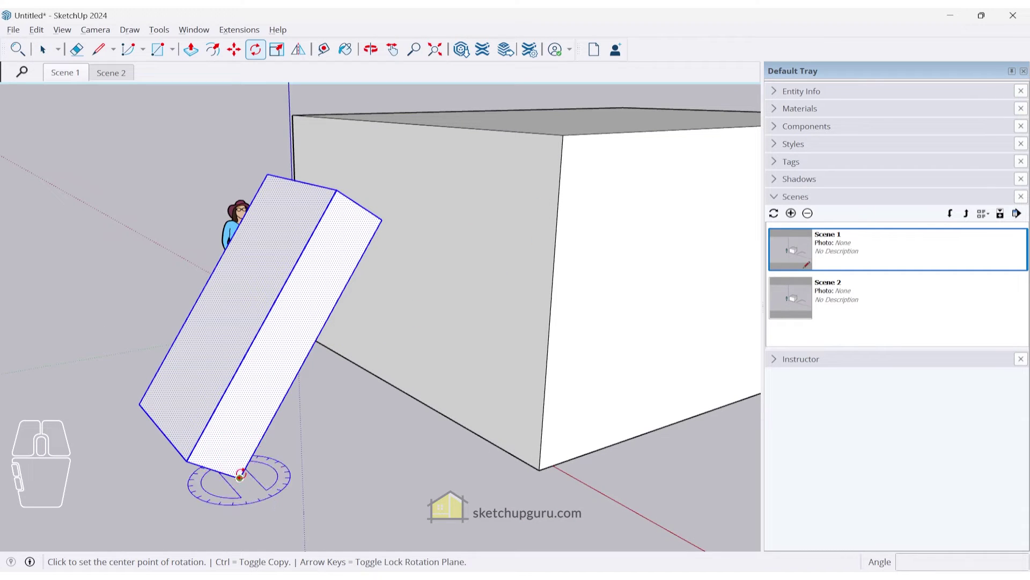
{"action": "left_click", "coordinate": [240, 477]}
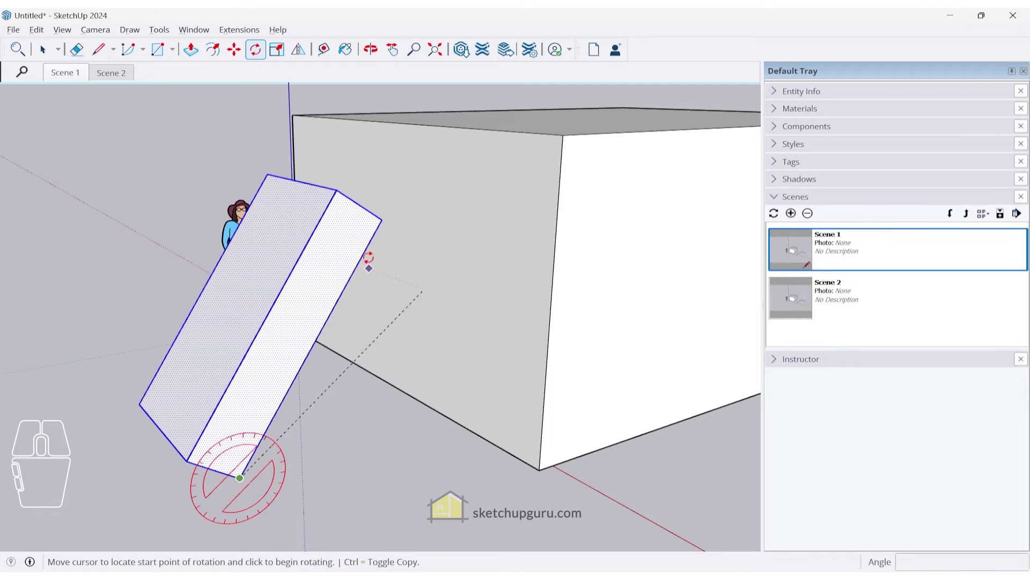
{"action": "left_click", "coordinate": [383, 219]}
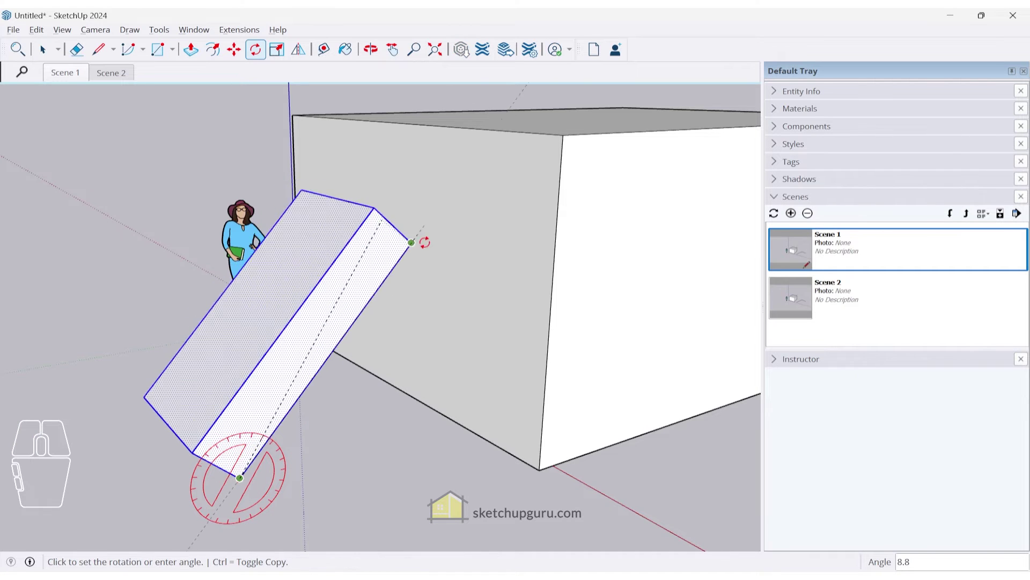
{"action": "scroll", "coordinate": [424, 241], "scroll_direction": "up", "scroll_amount": 3}
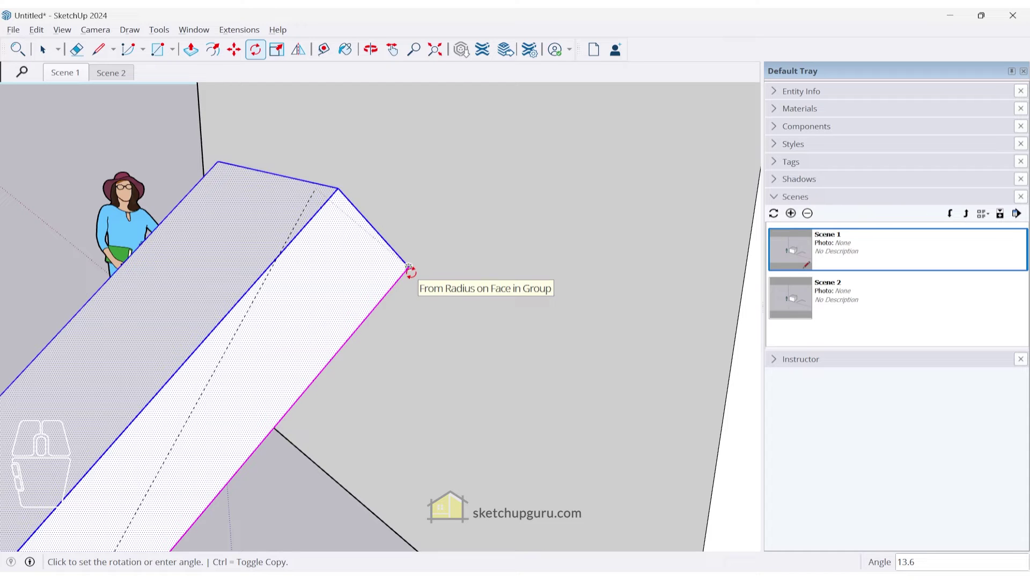
{"action": "key", "text": "Escape"}
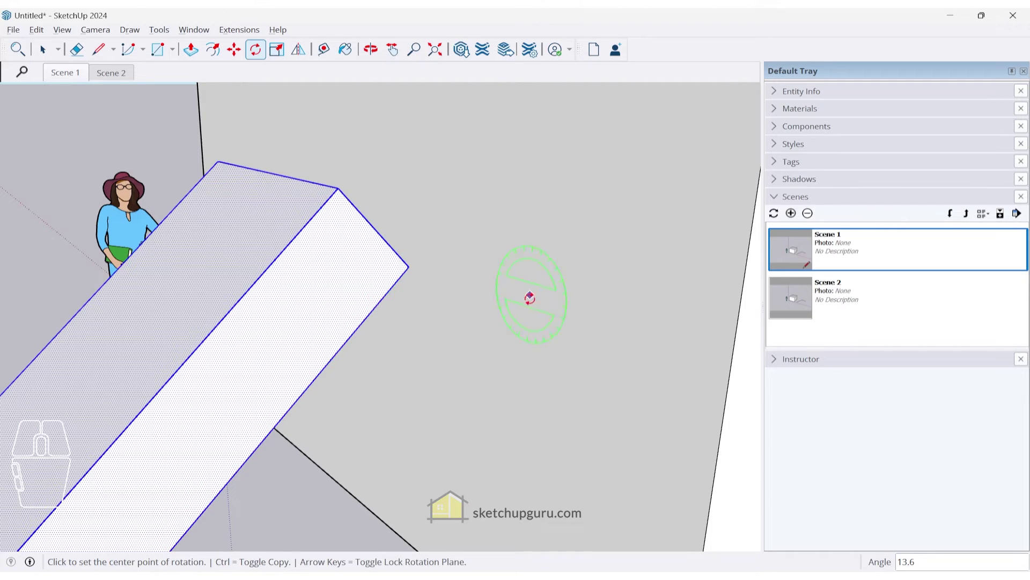
Step: Orbit around the model and return to the Scene 1 view
{"action": "middle_click_drag", "start_coordinate": [654, 295], "coordinate": [315, 317]}
{"action": "middle_click_drag", "start_coordinate": [256, 361], "coordinate": [343, 336]}
{"action": "scroll", "coordinate": [322, 354], "scroll_direction": "down", "scroll_amount": 3}
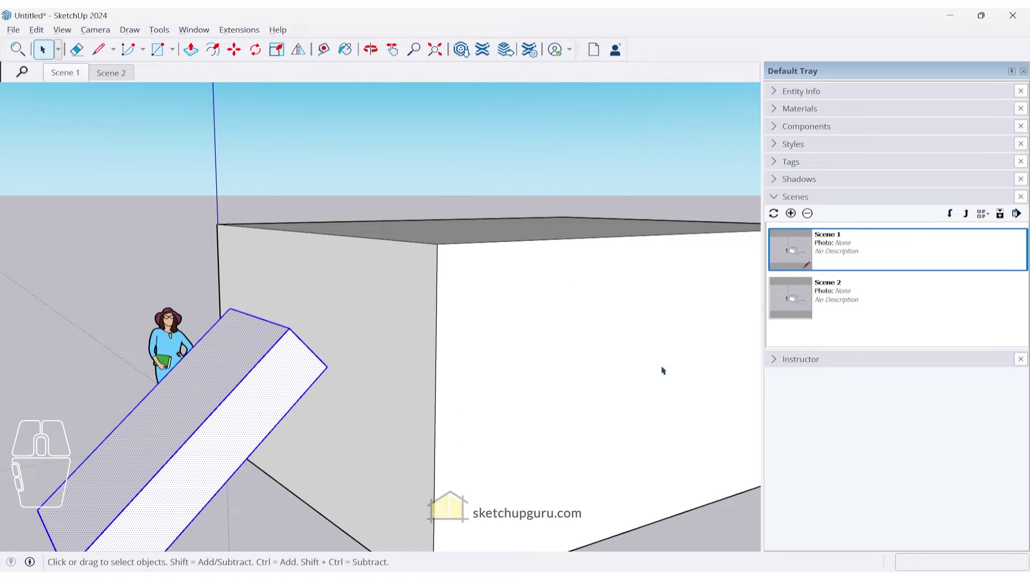
{"action": "double_click", "coordinate": [906, 252]}
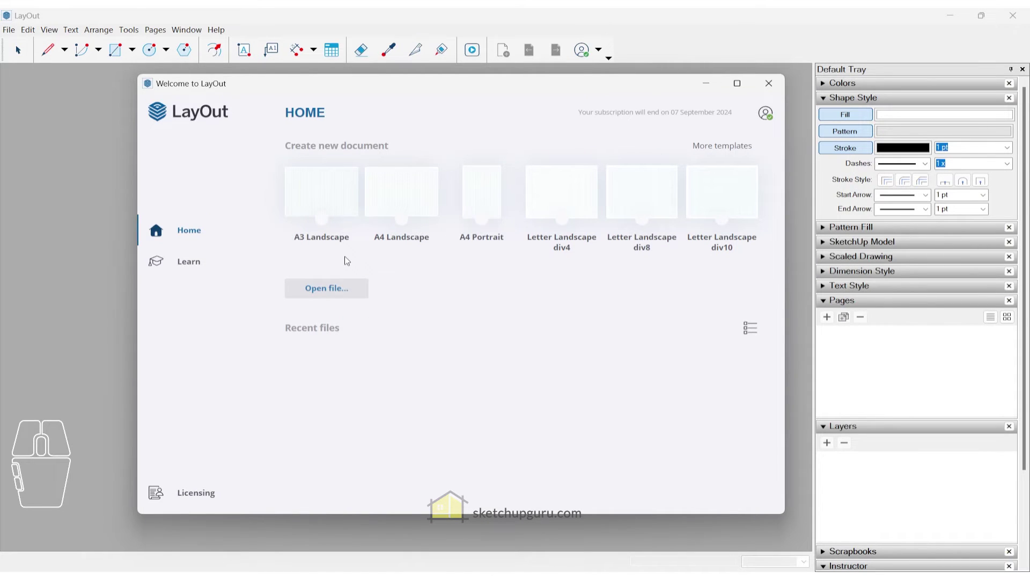
Step: Open the 2024_03_13_WD_House_Lay floor plan and bring up Edit > Preferences
{"action": "left_click", "coordinate": [336, 287]}
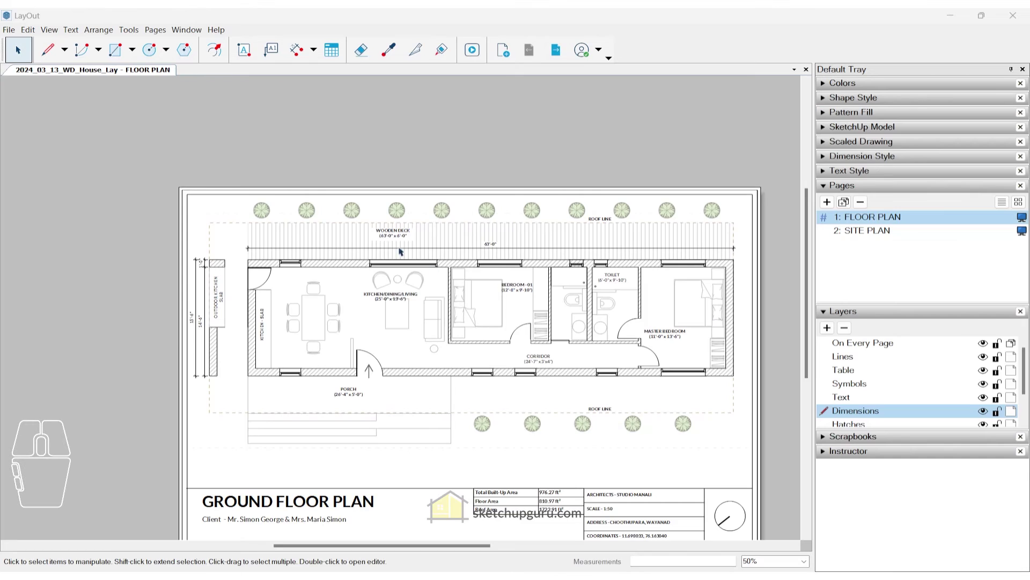
{"action": "scroll", "coordinate": [386, 229], "scroll_direction": "down", "scroll_amount": 2}
{"action": "scroll", "coordinate": [410, 253], "scroll_direction": "up", "scroll_amount": 2}
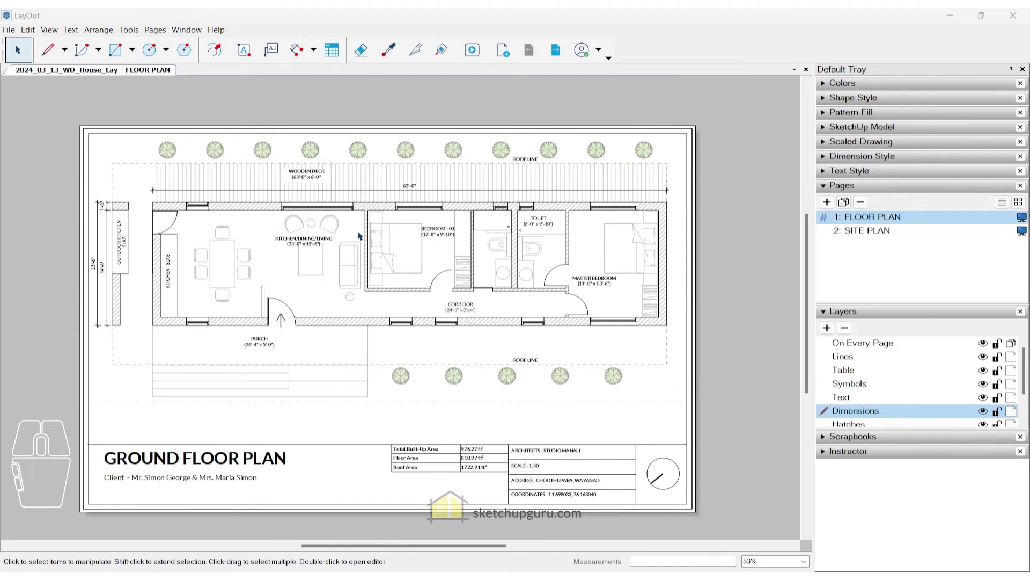
{"action": "left_click", "coordinate": [28, 31]}
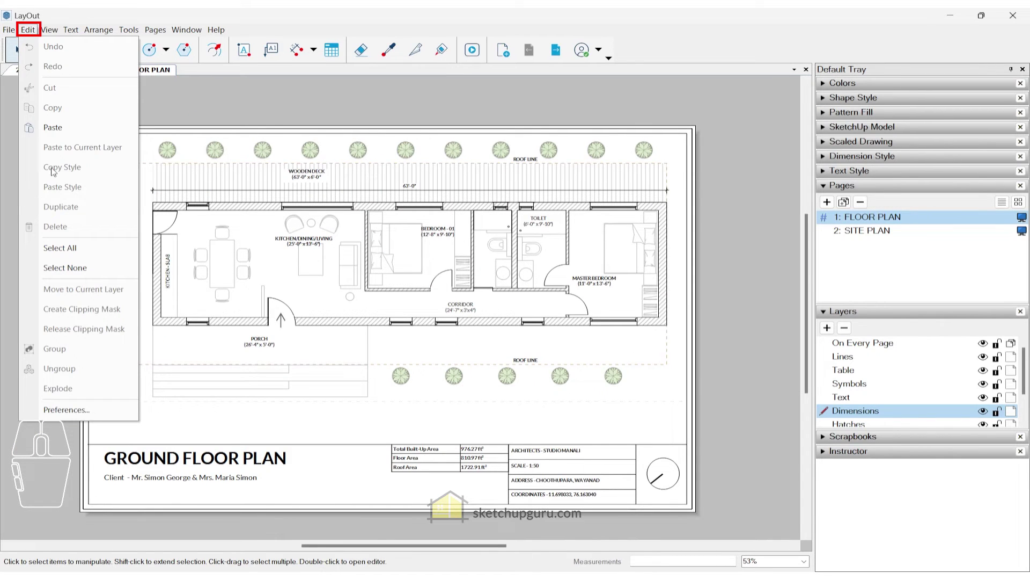
{"action": "left_click", "coordinate": [66, 410]}
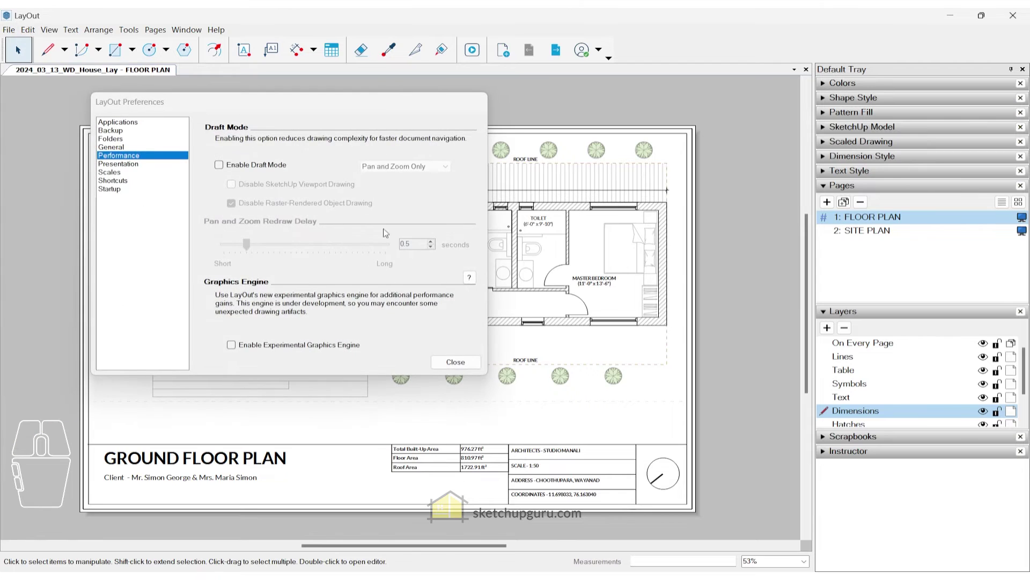
Step: Enable Draft Mode and pan and zoom across the floor plan to test it
{"action": "left_click_drag", "start_coordinate": [222, 96], "coordinate": [744, 91]}
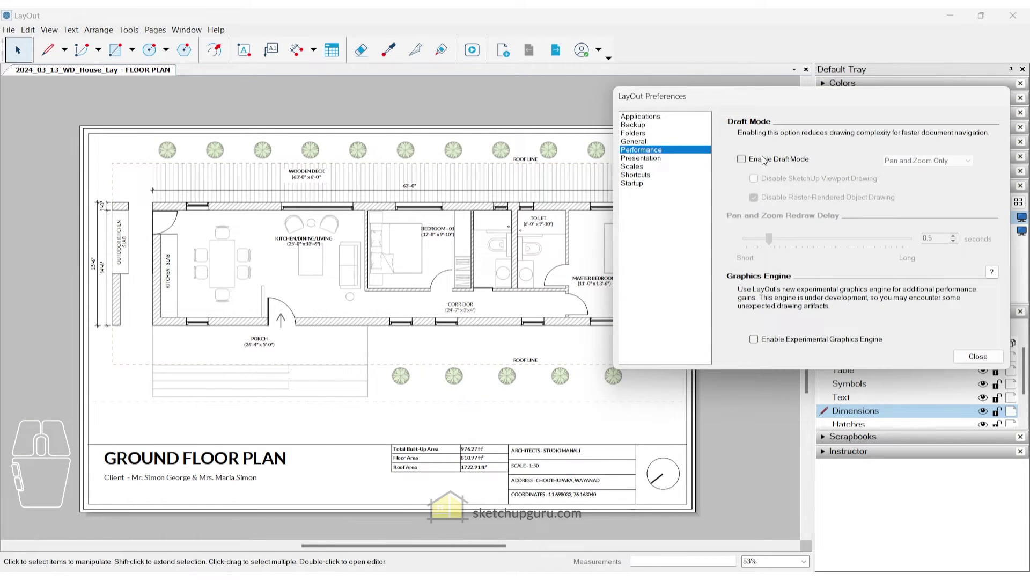
{"action": "left_click", "coordinate": [741, 159]}
{"action": "scroll", "coordinate": [584, 273], "scroll_direction": "up", "scroll_amount": 2}
{"action": "scroll", "coordinate": [471, 298], "scroll_direction": "down", "scroll_amount": 2}
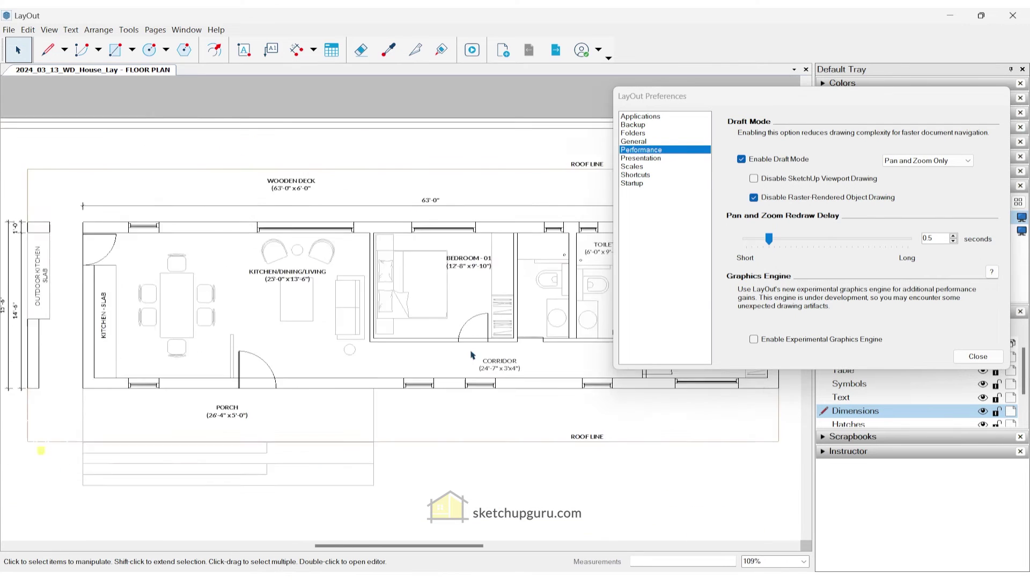
{"action": "scroll", "coordinate": [32, 241], "scroll_direction": "up", "scroll_amount": 3}
{"action": "scroll", "coordinate": [47, 235], "scroll_direction": "down", "scroll_amount": 3}
{"action": "scroll", "coordinate": [466, 322], "scroll_direction": "up", "scroll_amount": 3}
{"action": "scroll", "coordinate": [462, 317], "scroll_direction": "down", "scroll_amount": 3}
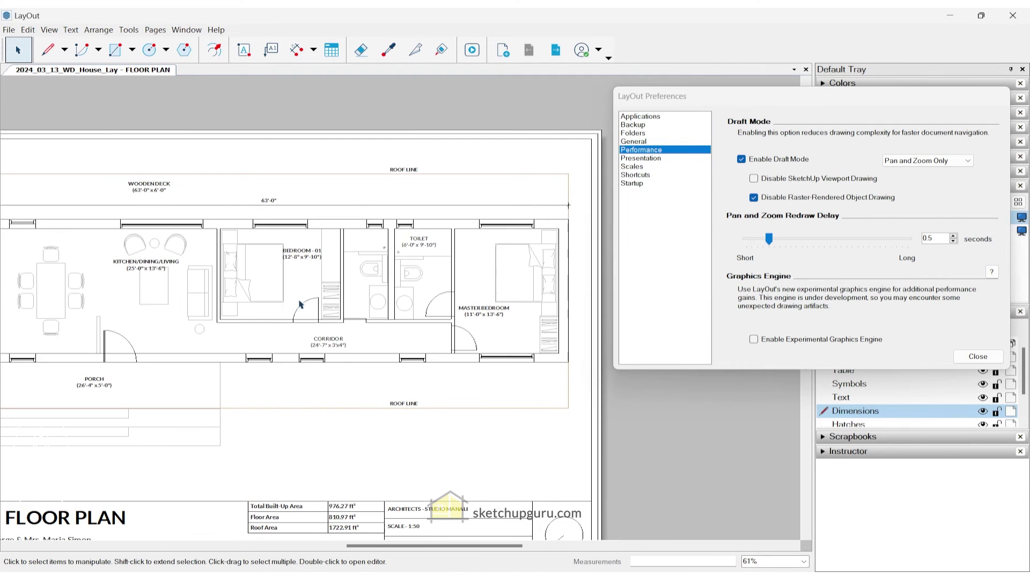
{"action": "scroll", "coordinate": [456, 303], "scroll_direction": "up", "scroll_amount": 3}
{"action": "middle_click_drag", "start_coordinate": [456, 303], "coordinate": [734, 322]}
{"action": "scroll", "coordinate": [211, 262], "scroll_direction": "up", "scroll_amount": 3}
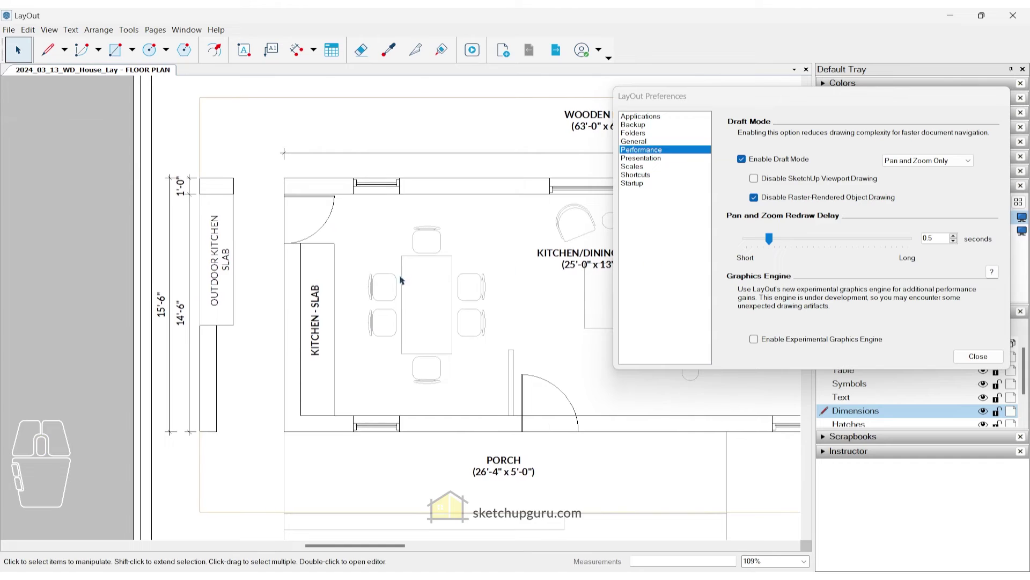
{"action": "scroll", "coordinate": [211, 262], "scroll_direction": "down", "scroll_amount": 3}
{"action": "middle_click_drag", "start_coordinate": [536, 257], "coordinate": [215, 252]}
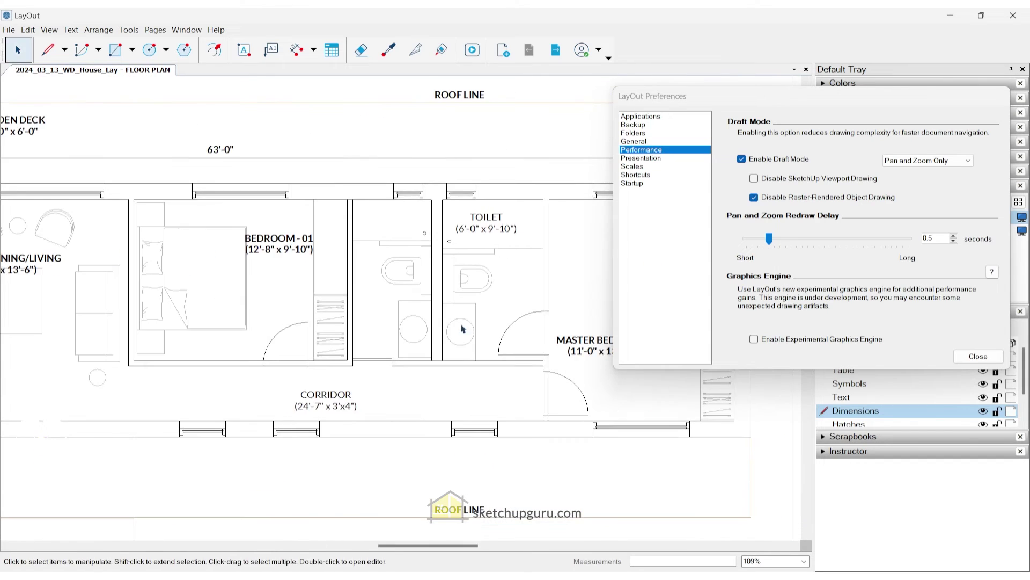
{"action": "middle_click_drag", "start_coordinate": [537, 322], "coordinate": [596, 177]}
{"action": "scroll", "coordinate": [339, 271], "scroll_direction": "down", "scroll_amount": 4}
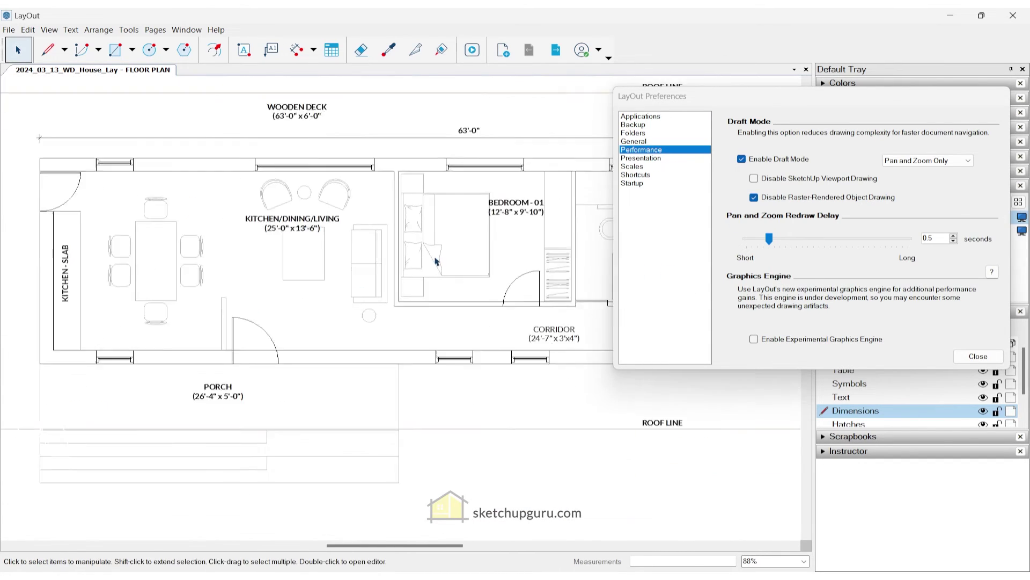
{"action": "middle_click_drag", "start_coordinate": [292, 90], "coordinate": [235, 212]}
{"action": "scroll", "coordinate": [235, 212], "scroll_direction": "up", "scroll_amount": 3}
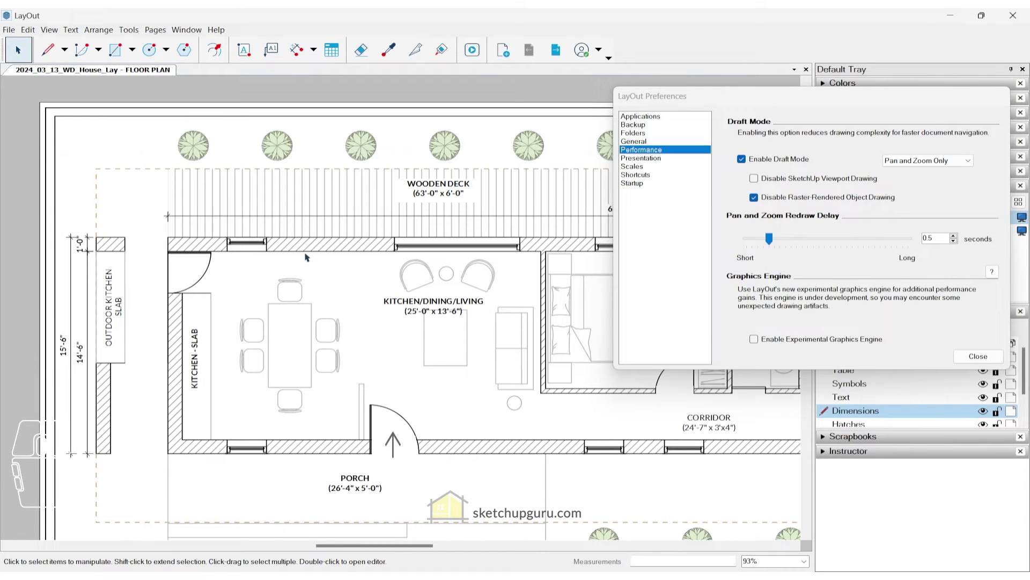
Step: Set Draft Mode to Always On and test it with panning and a porch-wall dimension
{"action": "left_click", "coordinate": [897, 161]}
{"action": "left_click", "coordinate": [901, 171]}
{"action": "middle_click_drag", "start_coordinate": [408, 322], "coordinate": [214, 242]}
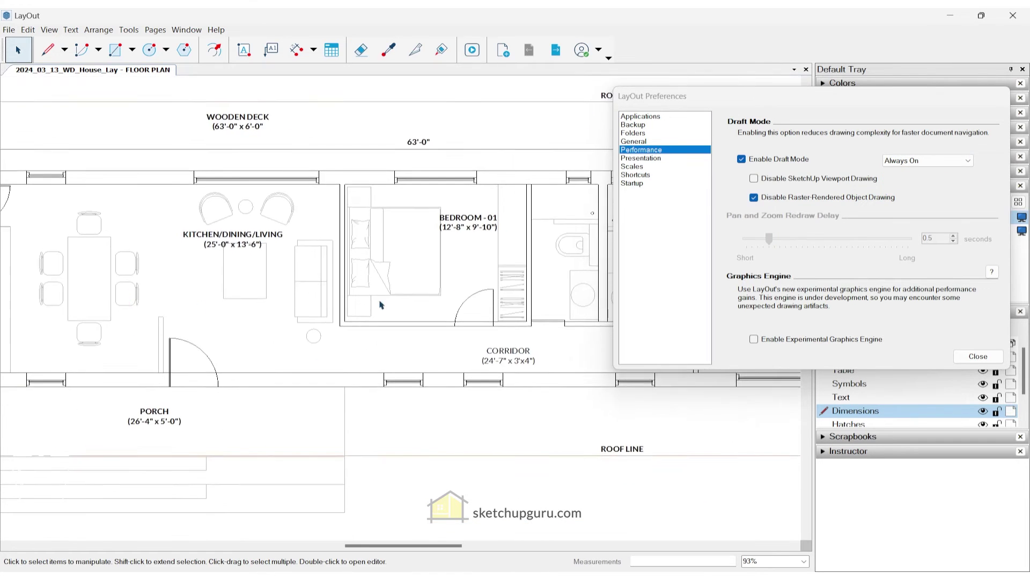
{"action": "scroll", "coordinate": [368, 329], "scroll_direction": "down", "scroll_amount": 2}
{"action": "scroll", "coordinate": [357, 382], "scroll_direction": "up", "scroll_amount": 1}
{"action": "key", "text": "r"}
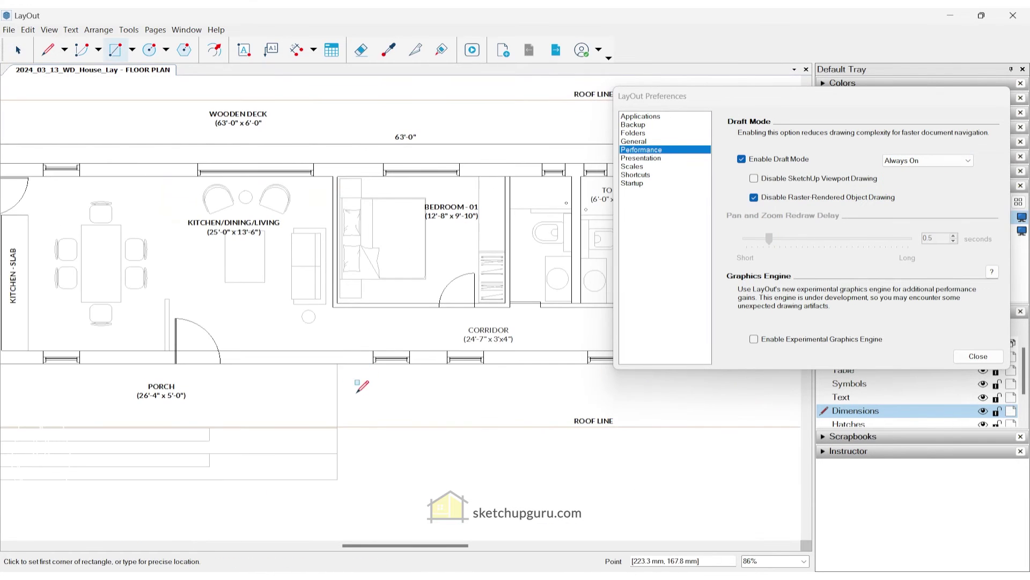
{"action": "key", "text": "d"}
{"action": "left_click", "coordinate": [269, 363]}
{"action": "left_click", "coordinate": [381, 363]}
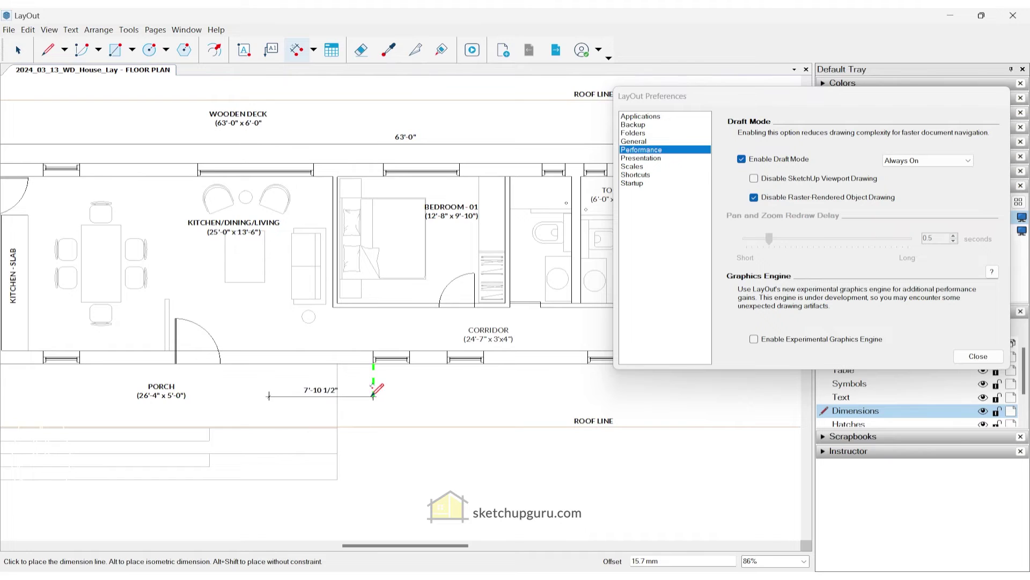
{"action": "key", "text": "space"}
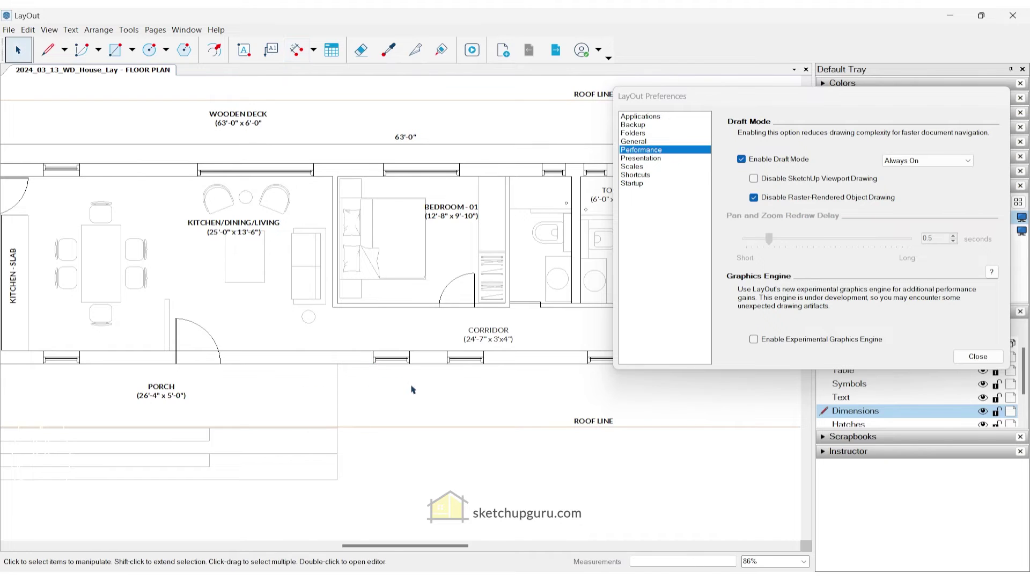
Step: Limit Draft Mode to Pan and Zoom Only, leaving Disable SketchUp Viewport Drawing unticked
{"action": "left_click", "coordinate": [952, 159]}
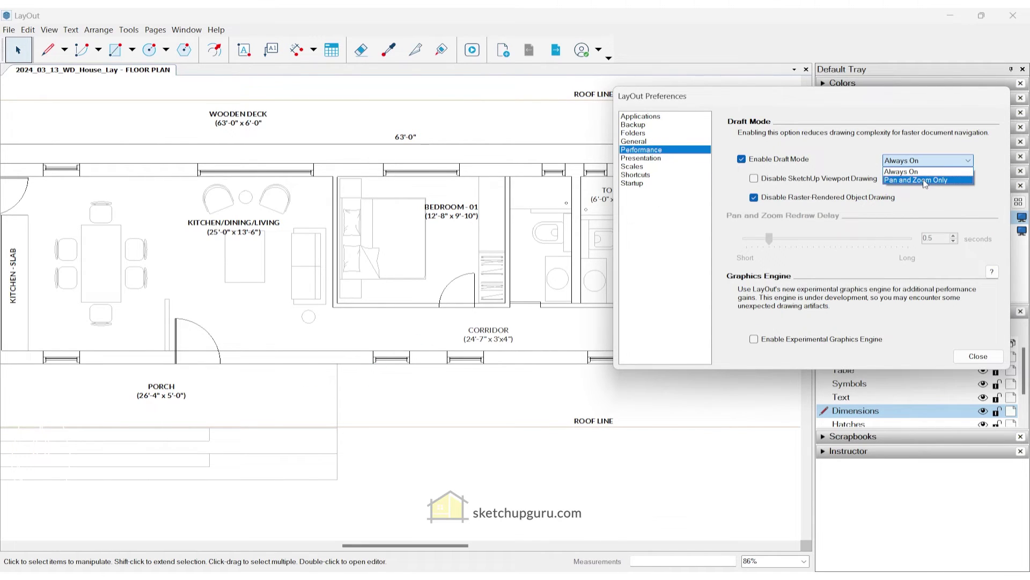
{"action": "left_click", "coordinate": [924, 181]}
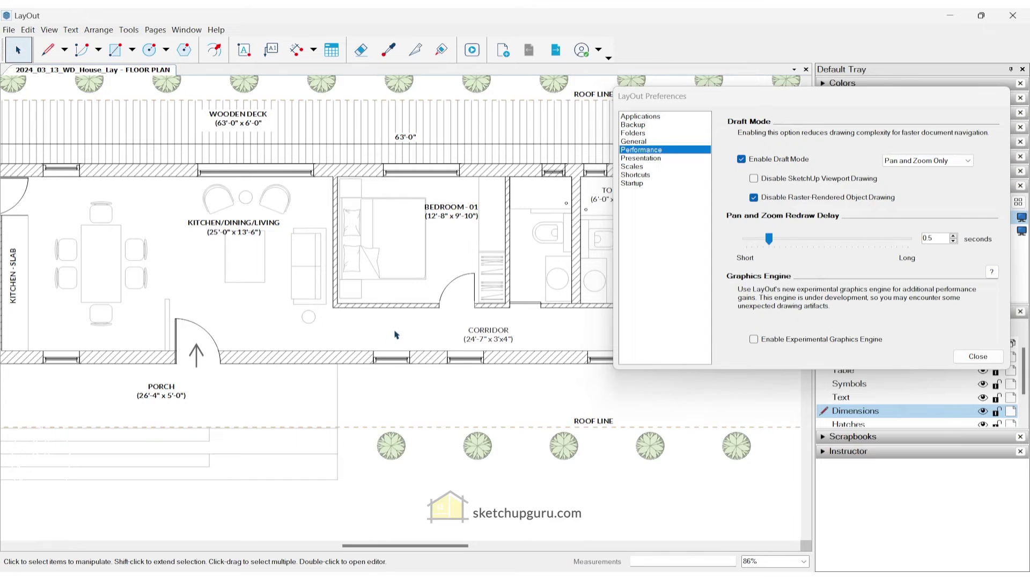
{"action": "scroll", "coordinate": [397, 334], "scroll_direction": "down", "scroll_amount": 2}
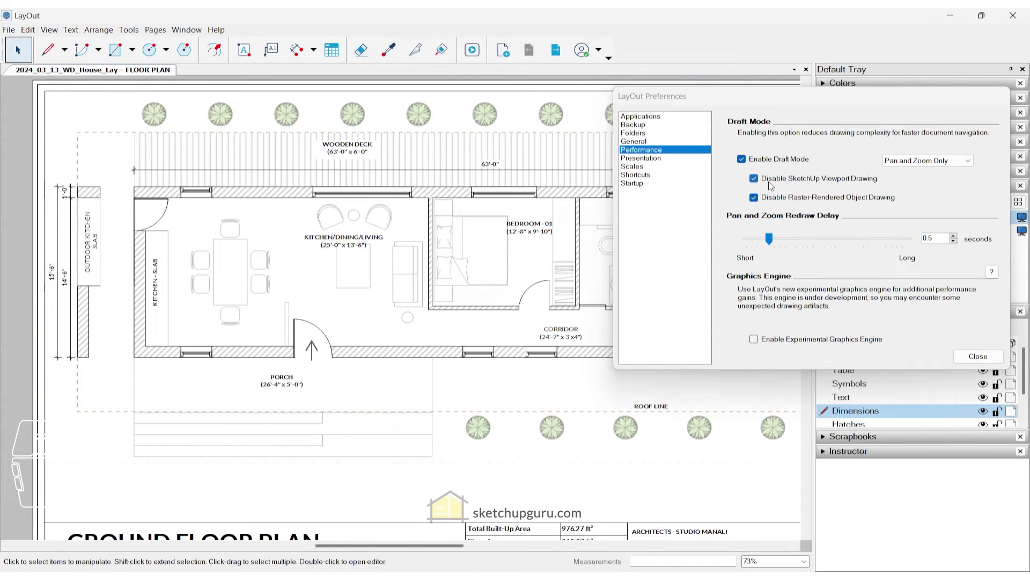
{"action": "left_click", "coordinate": [753, 177]}
{"action": "scroll", "coordinate": [507, 280], "scroll_direction": "up", "scroll_amount": 3}
{"action": "scroll", "coordinate": [494, 288], "scroll_direction": "down", "scroll_amount": 4}
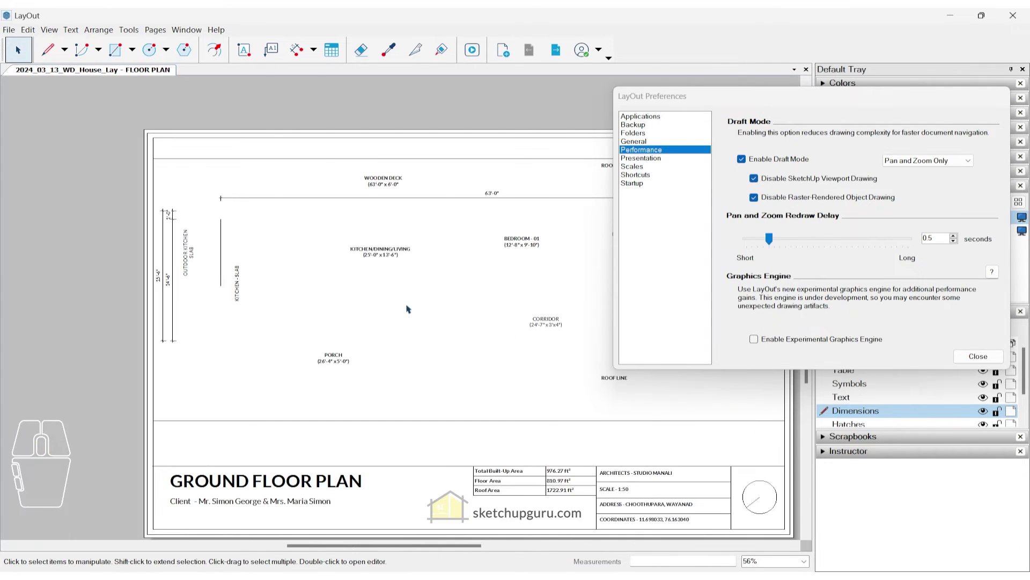
{"action": "scroll", "coordinate": [375, 306], "scroll_direction": "up", "scroll_amount": 2}
{"action": "scroll", "coordinate": [334, 290], "scroll_direction": "down", "scroll_amount": 2}
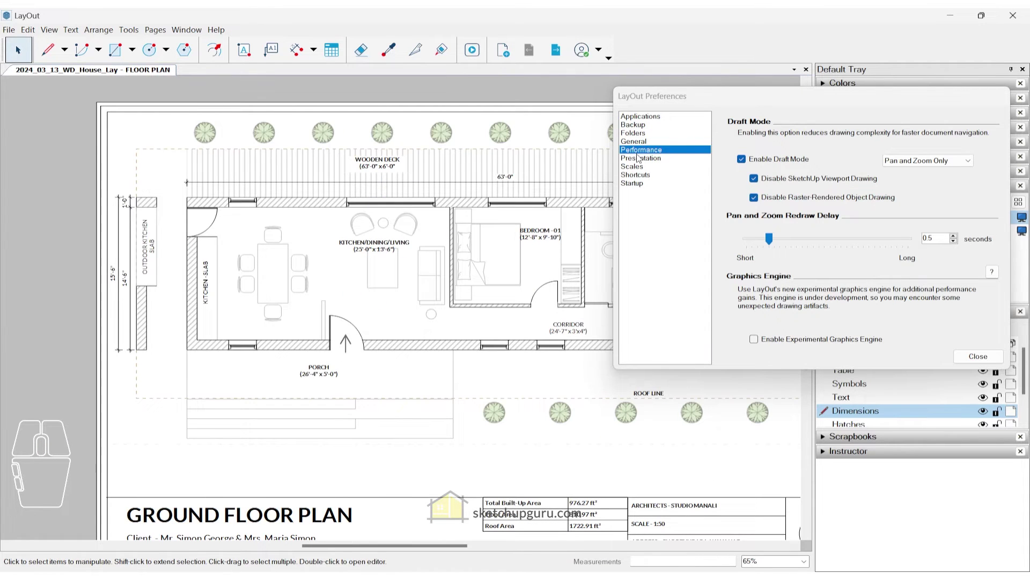
{"action": "left_click", "coordinate": [779, 183]}
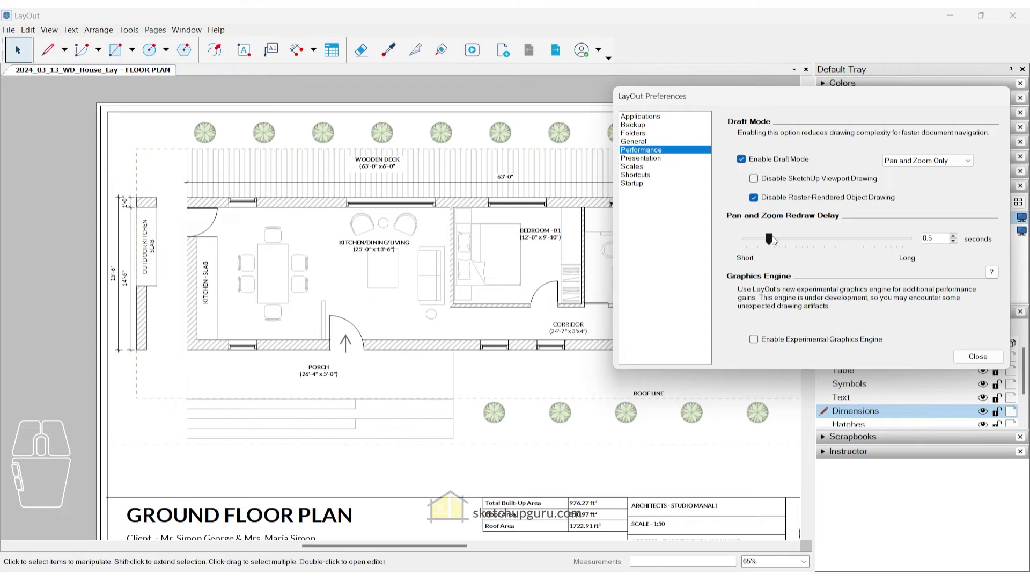
{"action": "left_click_drag", "start_coordinate": [772, 240], "coordinate": [908, 239]}
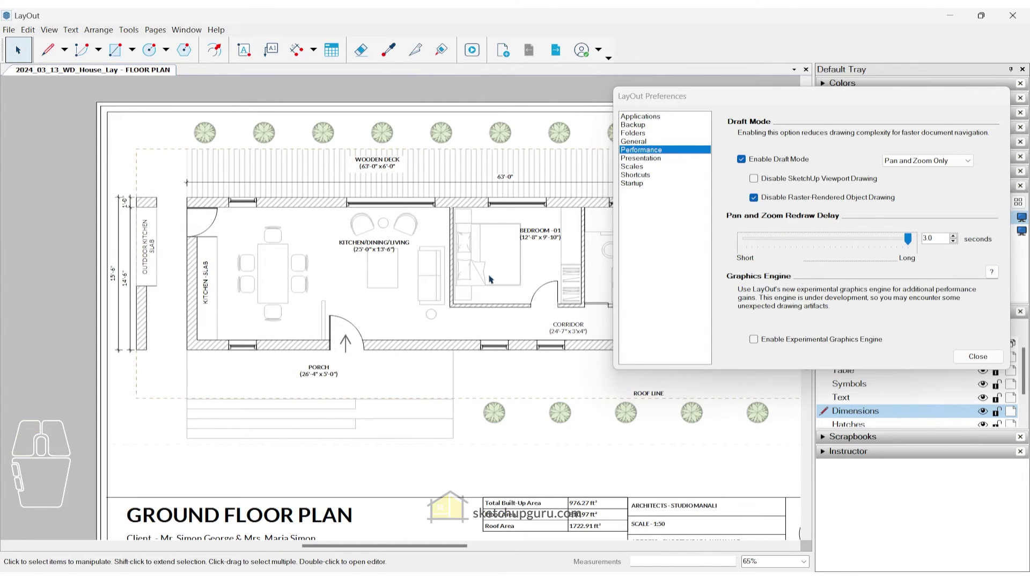
{"action": "scroll", "coordinate": [490, 279], "scroll_direction": "down", "scroll_amount": 3}
{"action": "scroll", "coordinate": [438, 318], "scroll_direction": "up", "scroll_amount": 5}
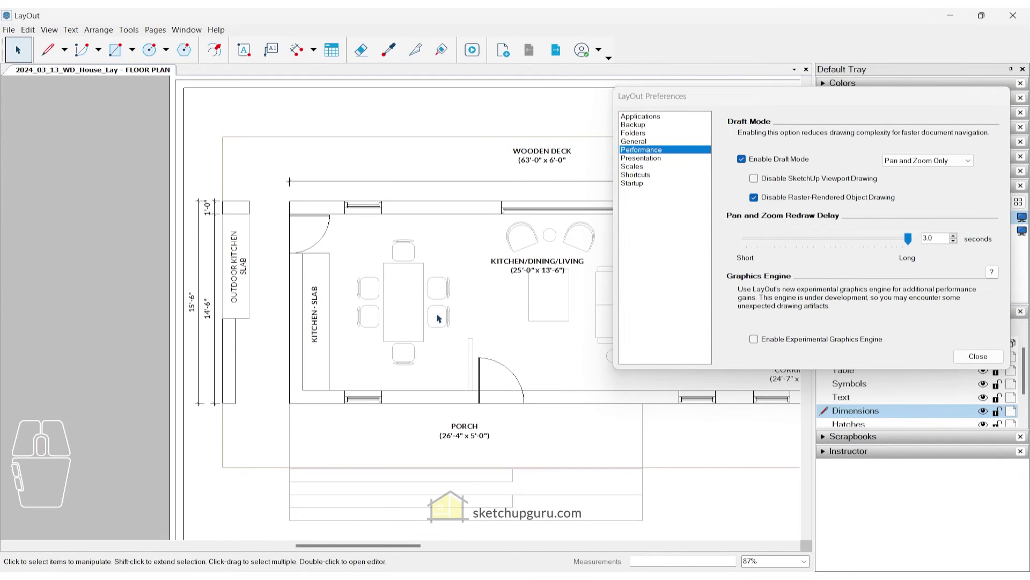
{"action": "scroll", "coordinate": [439, 319], "scroll_direction": "right", "scroll_amount": 10}
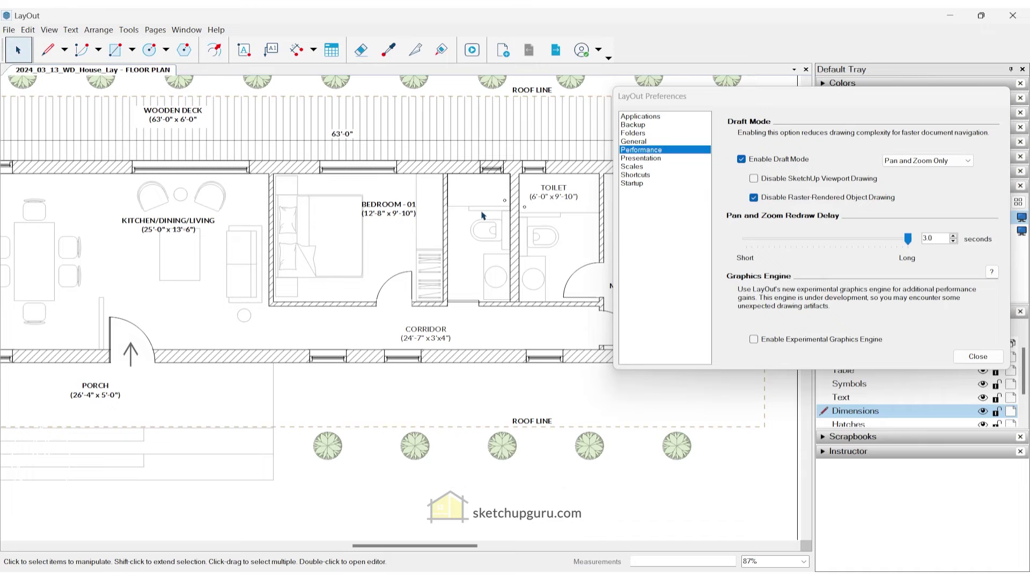
{"action": "scroll", "coordinate": [422, 223], "scroll_direction": "down", "scroll_amount": 3}
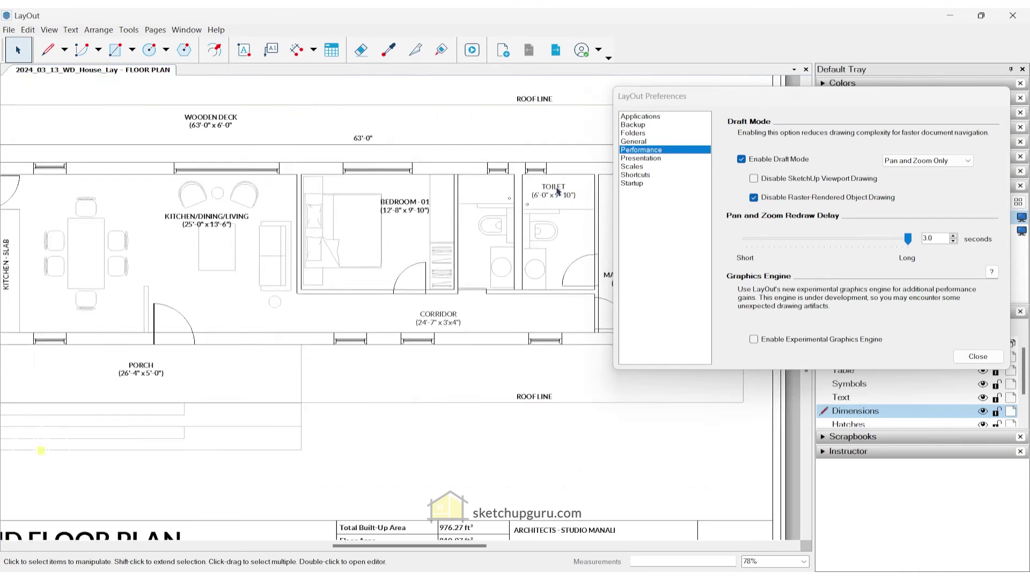
{"action": "scroll", "coordinate": [99, 221], "scroll_direction": "up", "scroll_amount": 1}
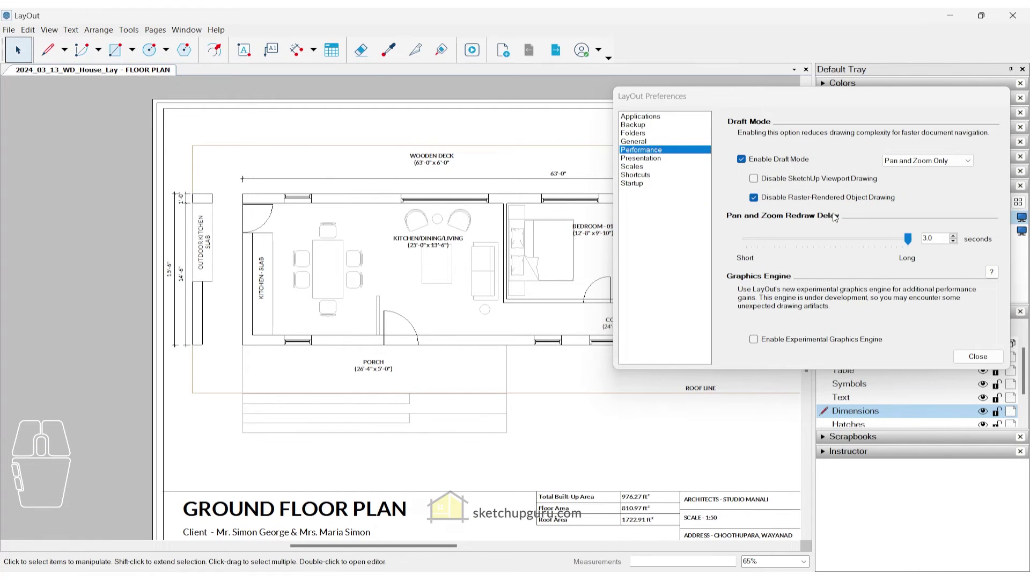
{"action": "mouse_move", "coordinate": [908, 238]}
{"action": "left_mouse_down"}
{"action": "mouse_move", "coordinate": [786, 239]}
{"action": "mouse_move", "coordinate": [775, 253]}
{"action": "left_mouse_up"}
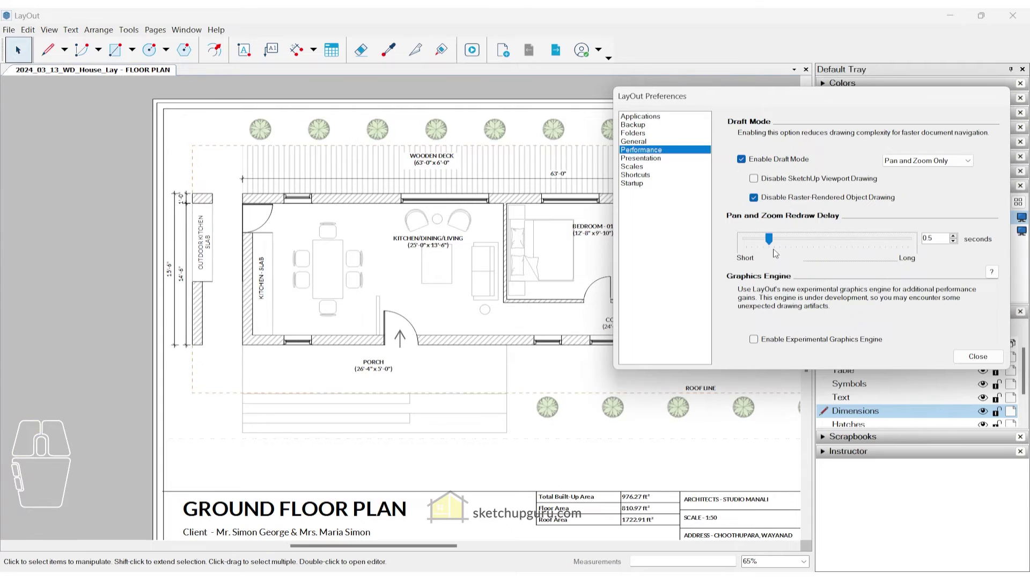
Step: Tick Enable Experimental Graphics Engine, then zoom and pan the floor plan to test it
{"action": "left_click", "coordinate": [780, 338]}
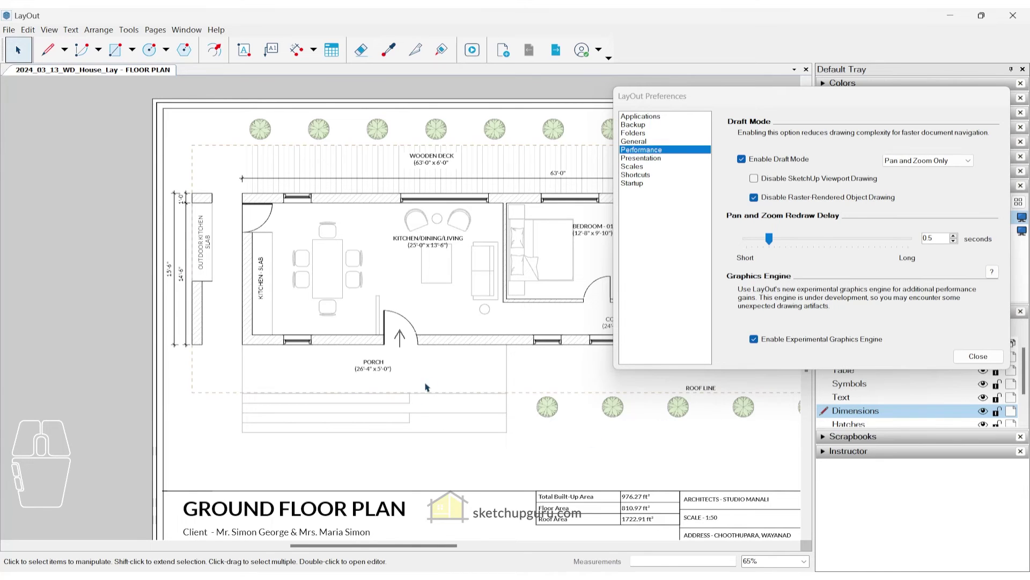
{"action": "scroll", "coordinate": [342, 199], "scroll_direction": "up", "scroll_amount": 3}
{"action": "scroll", "coordinate": [361, 214], "scroll_direction": "up", "scroll_amount": 1}
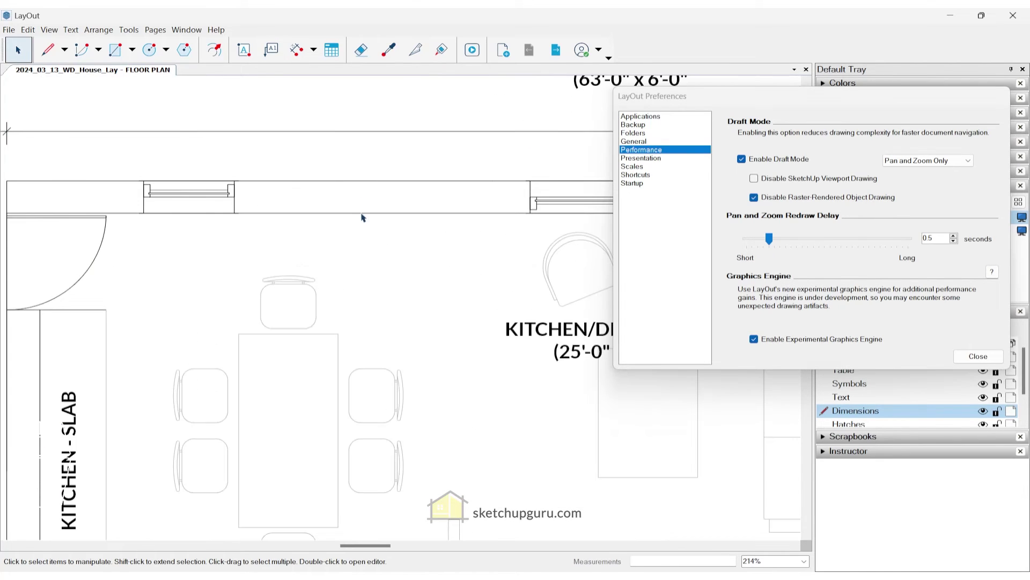
{"action": "scroll", "coordinate": [343, 247], "scroll_direction": "down", "scroll_amount": 3}
{"action": "scroll", "coordinate": [336, 269], "scroll_direction": "down", "scroll_amount": 2}
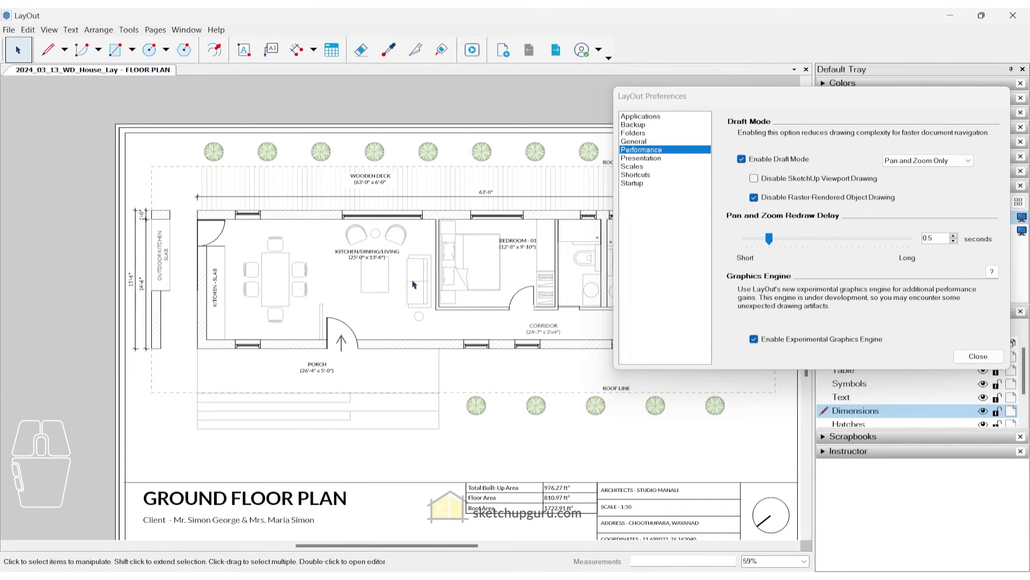
{"action": "scroll", "coordinate": [316, 226], "scroll_direction": "down", "scroll_amount": 2}
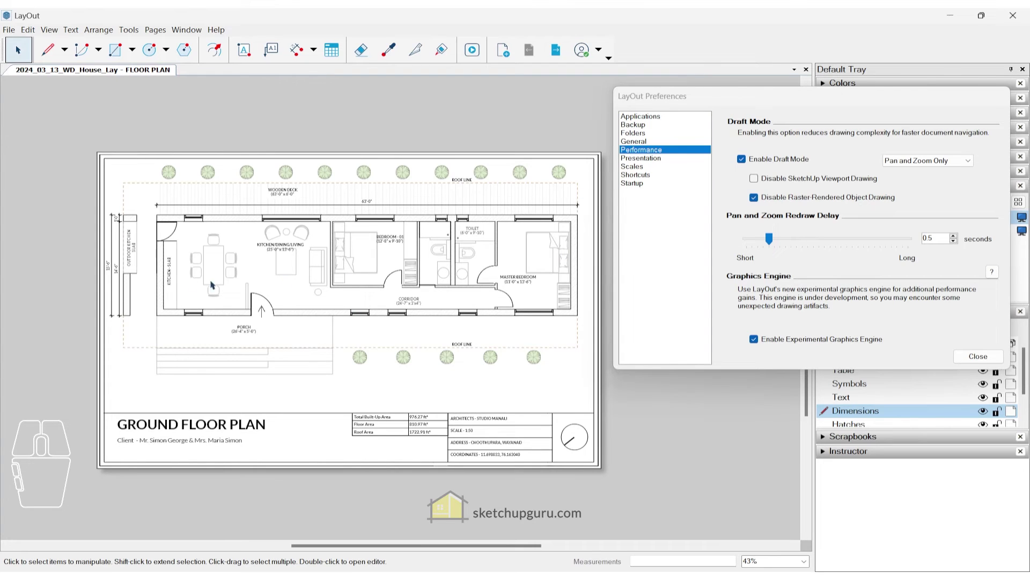
{"action": "middle_click_drag", "start_coordinate": [192, 276], "coordinate": [260, 310]}
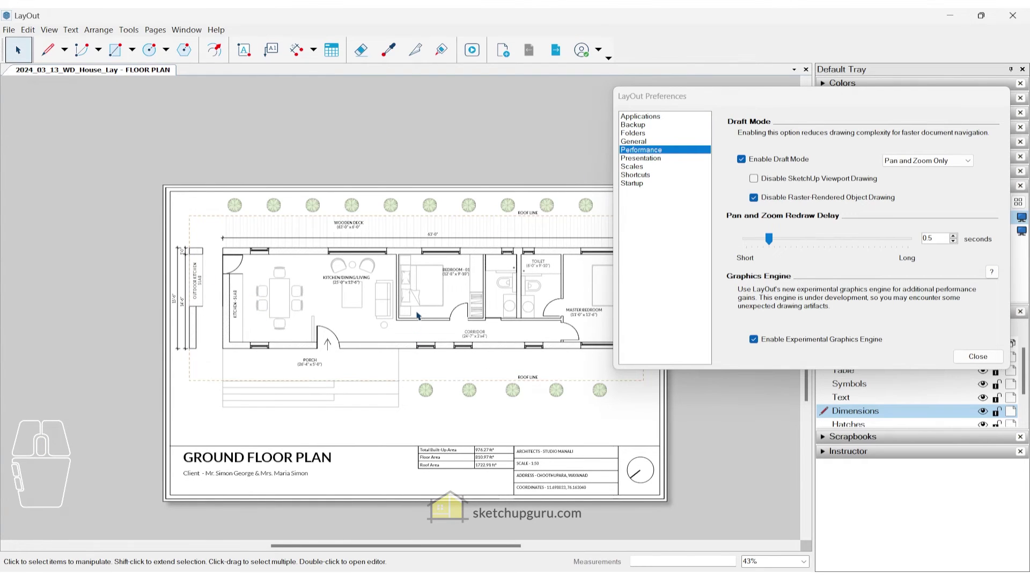
Step: Close the Preferences and zoom around the floor plan
{"action": "left_click", "coordinate": [978, 356]}
{"action": "scroll", "coordinate": [507, 444], "scroll_direction": "up", "scroll_amount": 3}
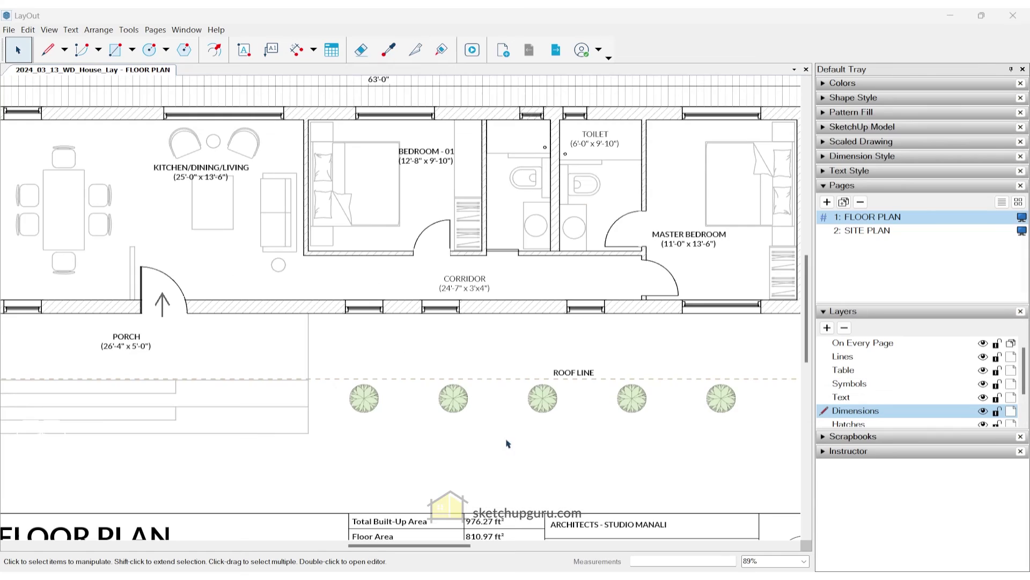
{"action": "scroll", "coordinate": [462, 445], "scroll_direction": "down", "scroll_amount": 1}
{"action": "scroll", "coordinate": [409, 459], "scroll_direction": "up", "scroll_amount": 2}
{"action": "scroll", "coordinate": [460, 444], "scroll_direction": "down", "scroll_amount": 2}
{"action": "scroll", "coordinate": [351, 343], "scroll_direction": "up", "scroll_amount": 1}
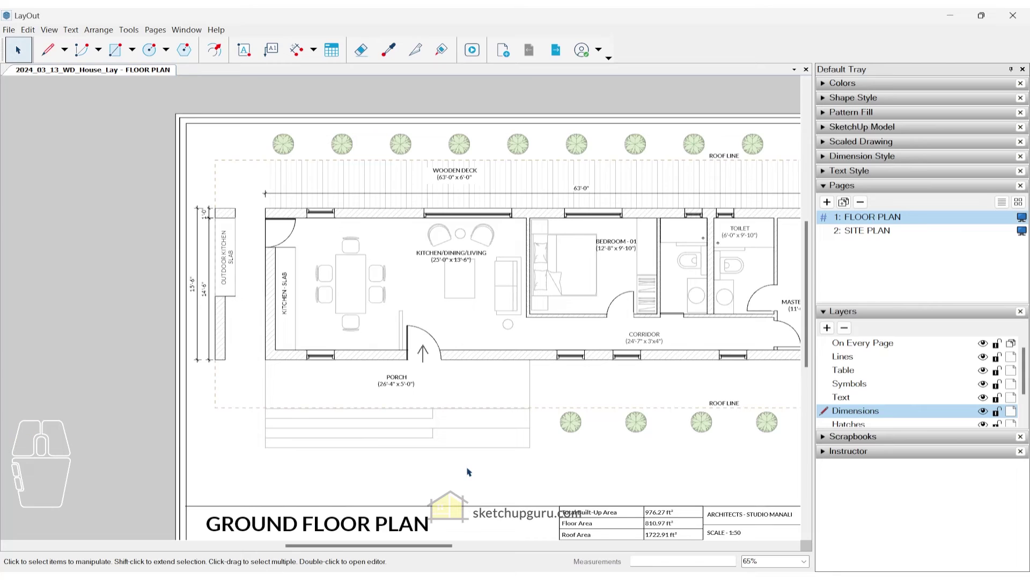
Step: Draw a horizontal line below the plan finished with a vertical segment
{"action": "key", "text": "l"}
{"action": "left_click", "coordinate": [441, 472]}
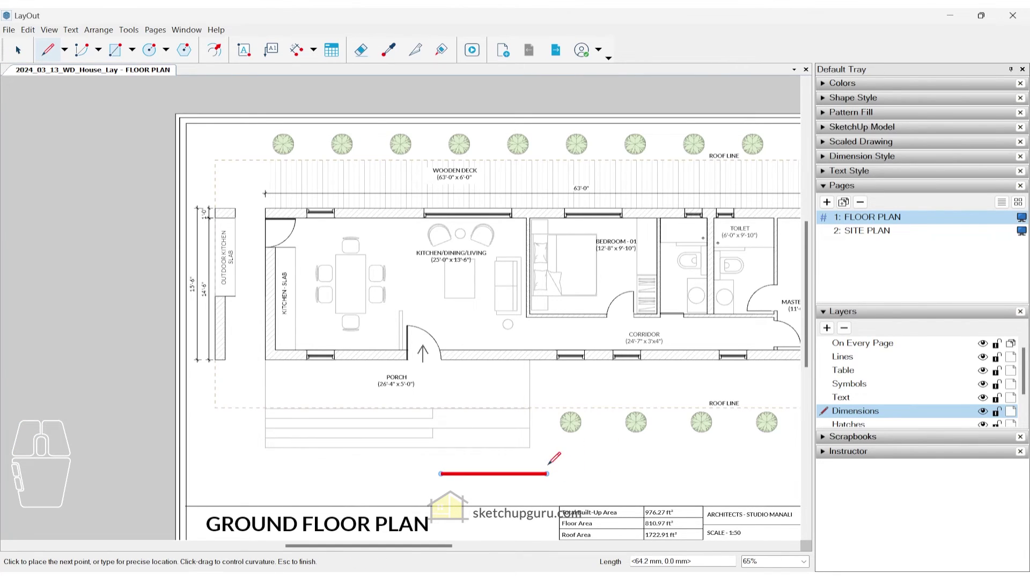
{"action": "left_click", "coordinate": [548, 466]}
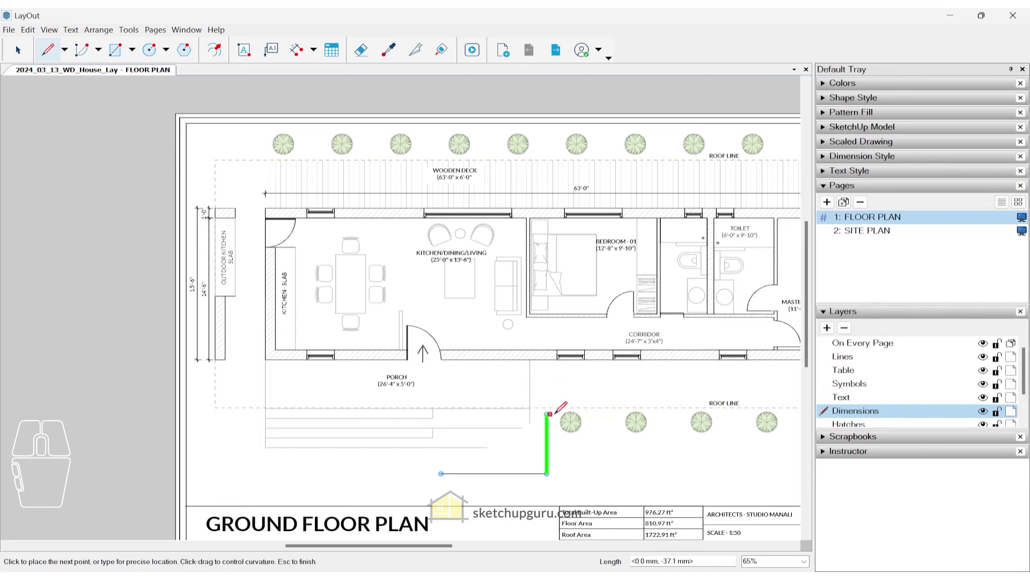
{"action": "double_click", "coordinate": [546, 385]}
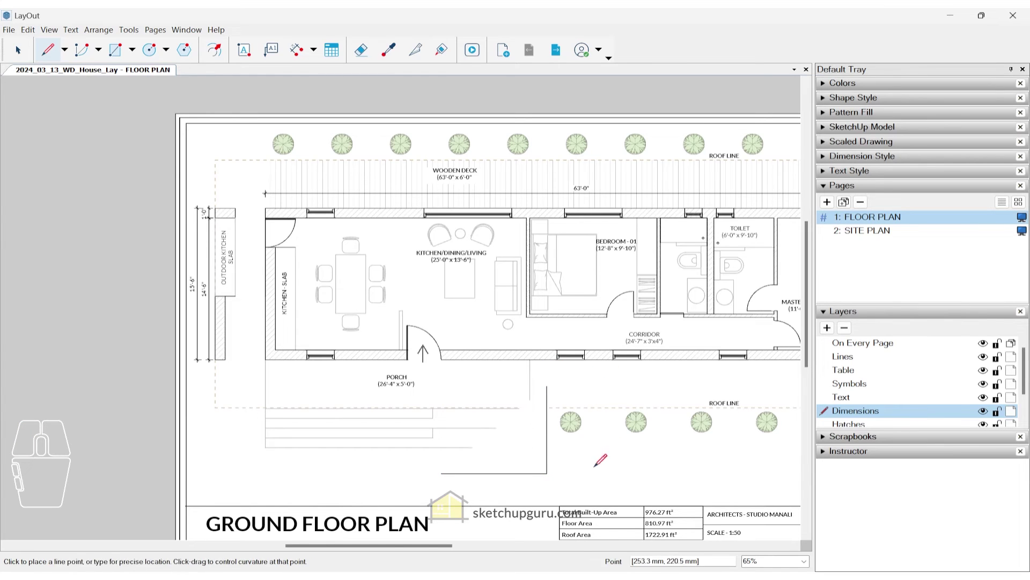
Step: Draw a diagonal line near the trees and start a line parallel to it
{"action": "left_click", "coordinate": [580, 484]}
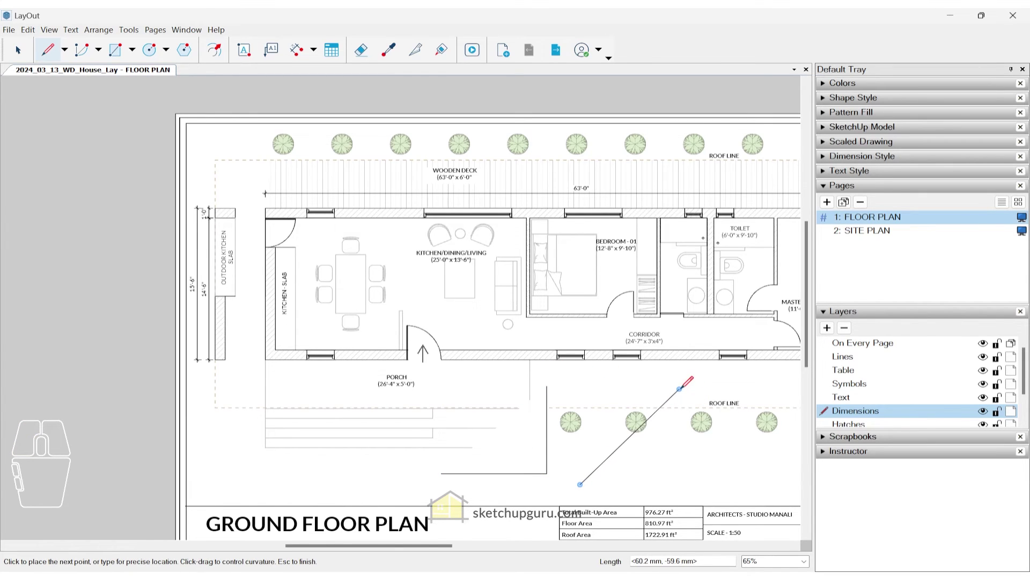
{"action": "double_click", "coordinate": [680, 387]}
{"action": "scroll", "coordinate": [682, 408], "scroll_direction": "down", "scroll_amount": 2}
{"action": "scroll", "coordinate": [600, 405], "scroll_direction": "up", "scroll_amount": 3}
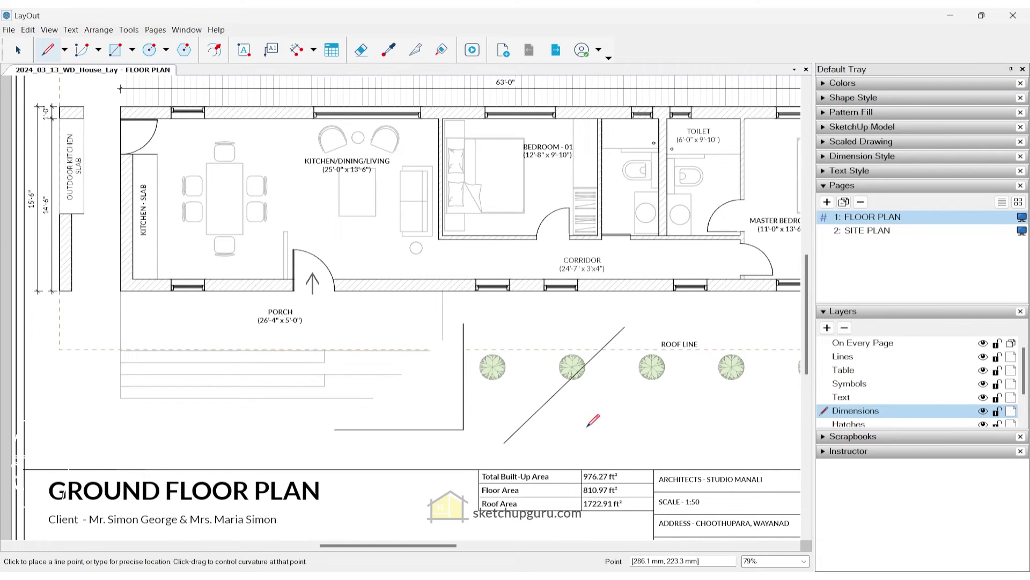
{"action": "left_click", "coordinate": [628, 398]}
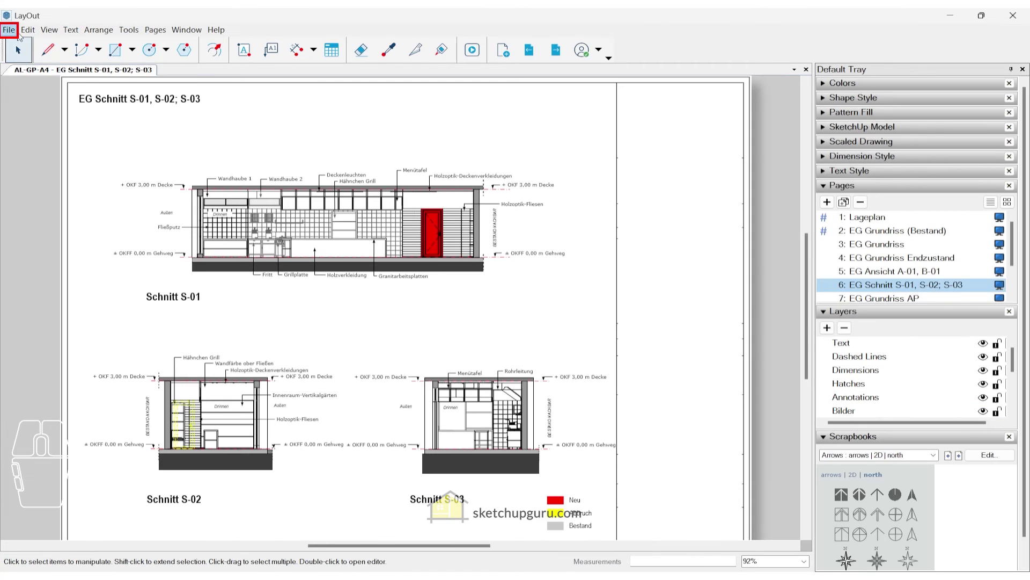
{"action": "left_click", "coordinate": [15, 31]}
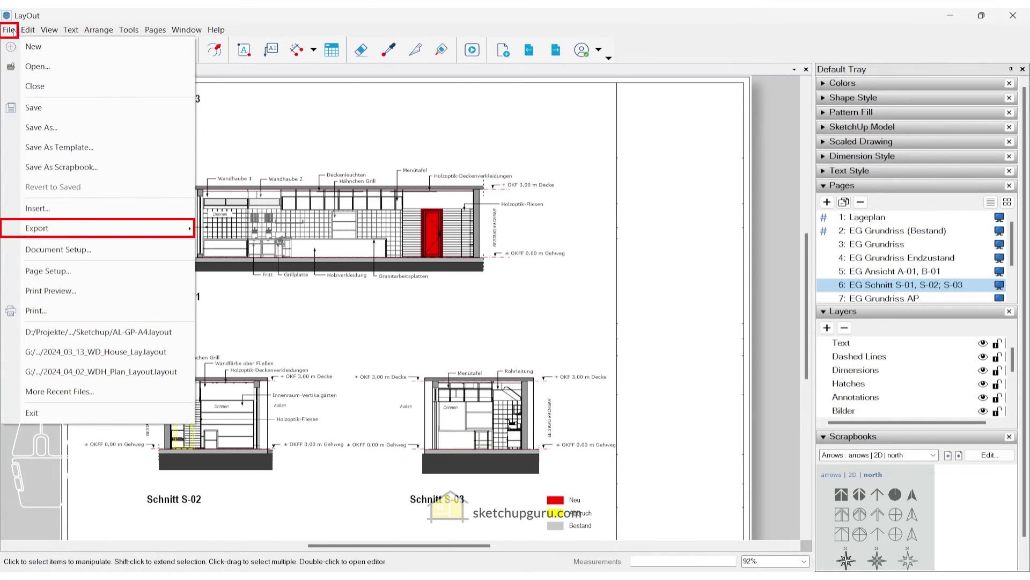
Step: Export the sections document to PDF with Pages set to Range 1-3,5-6
{"action": "mouse_move", "coordinate": [72, 226]}
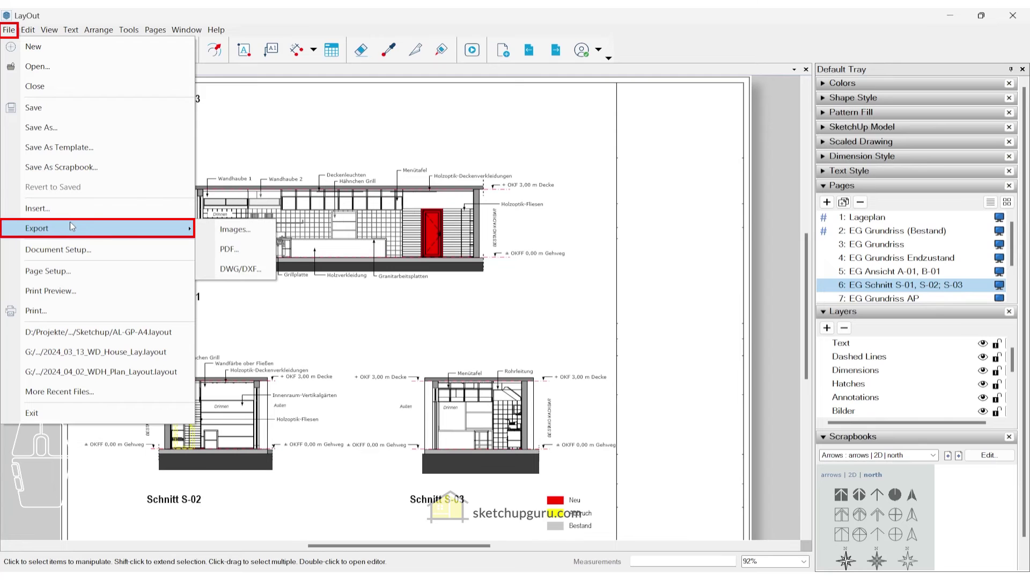
{"action": "left_click", "coordinate": [229, 249]}
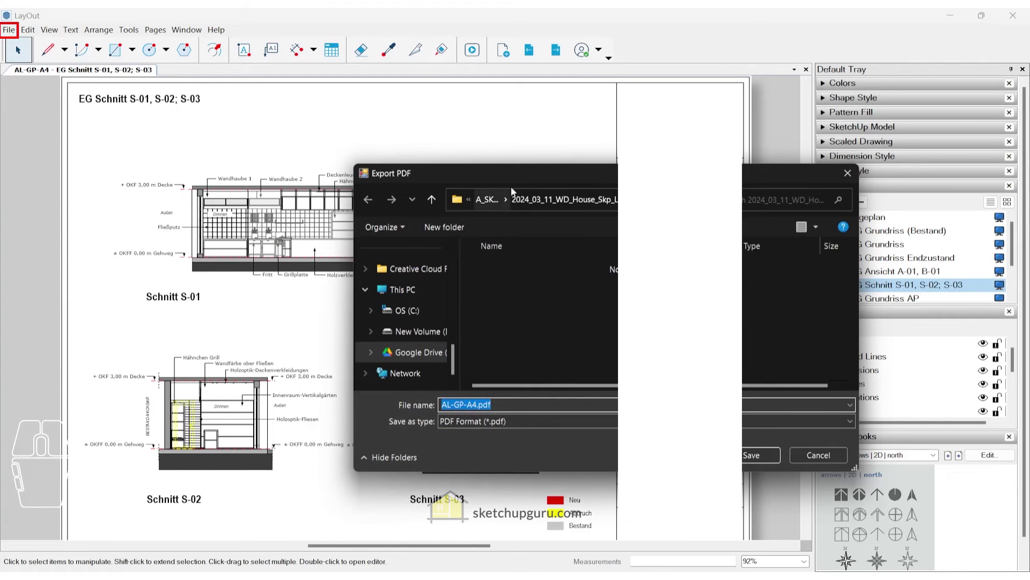
{"action": "left_click", "coordinate": [532, 442]}
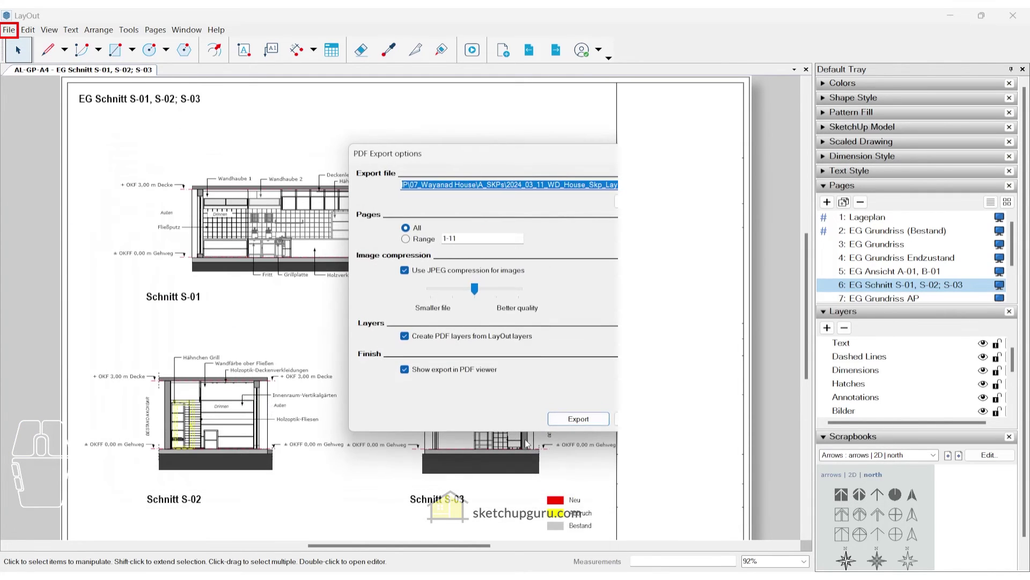
{"action": "left_click", "coordinate": [229, 244]}
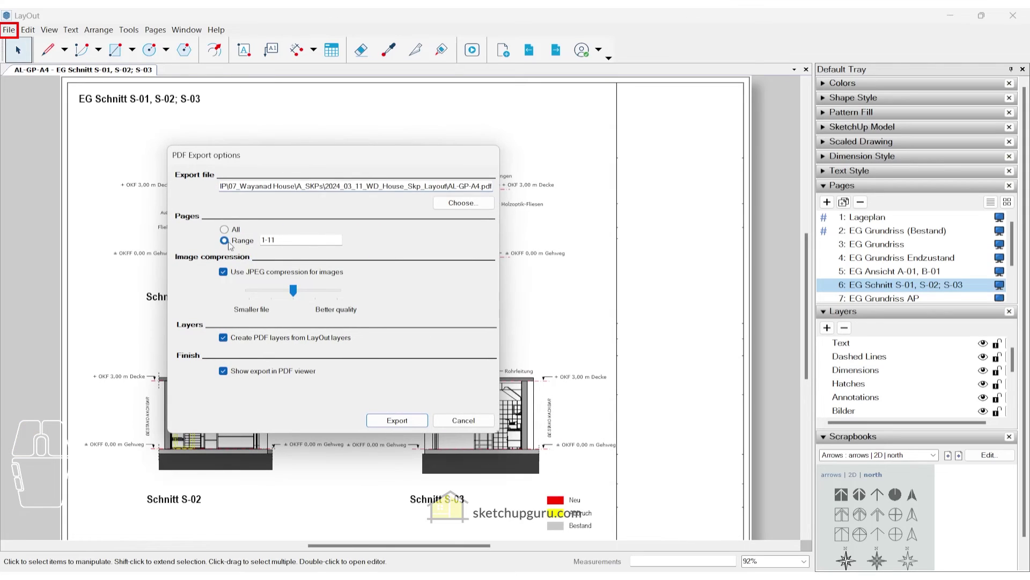
{"action": "left_click", "coordinate": [331, 237]}
{"action": "key", "text": "ctrl+a"}
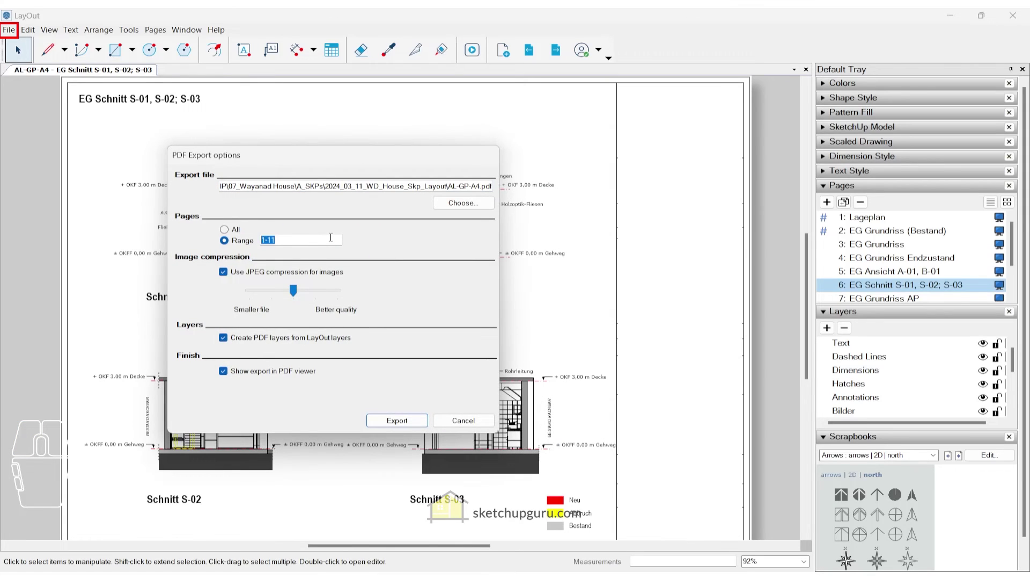
{"action": "type", "text": "16"}
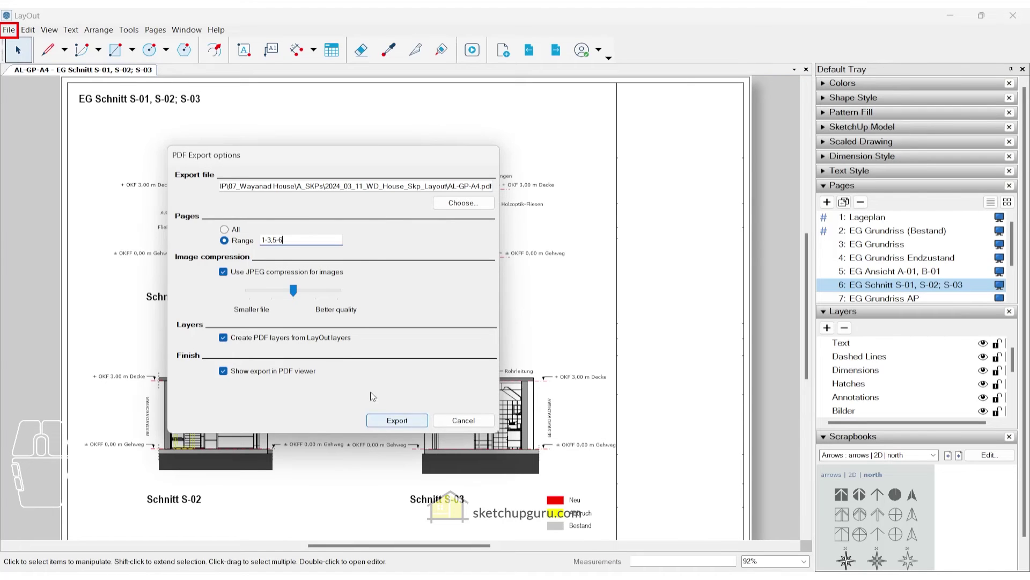
{"action": "left_click", "coordinate": [397, 420]}
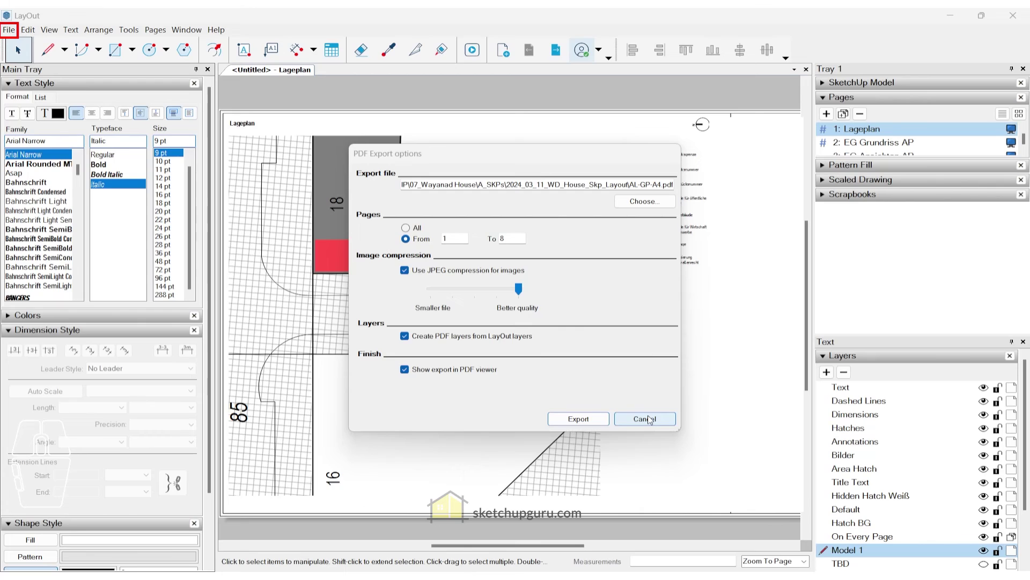
{"action": "left_click", "coordinate": [647, 419]}
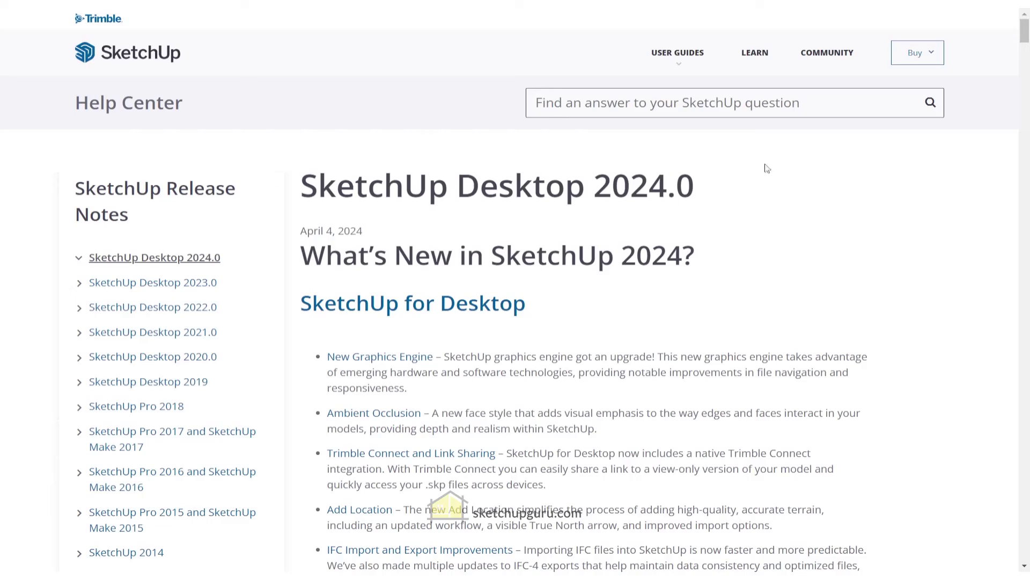
Step: Scroll the SketchUp Desktop 2024.0 release notes down to the Bug Fixes section
{"action": "scroll", "coordinate": [441, 238], "scroll_direction": "down", "scroll_amount": 15}
{"action": "scroll", "coordinate": [441, 237], "scroll_direction": "up", "scroll_amount": 2}
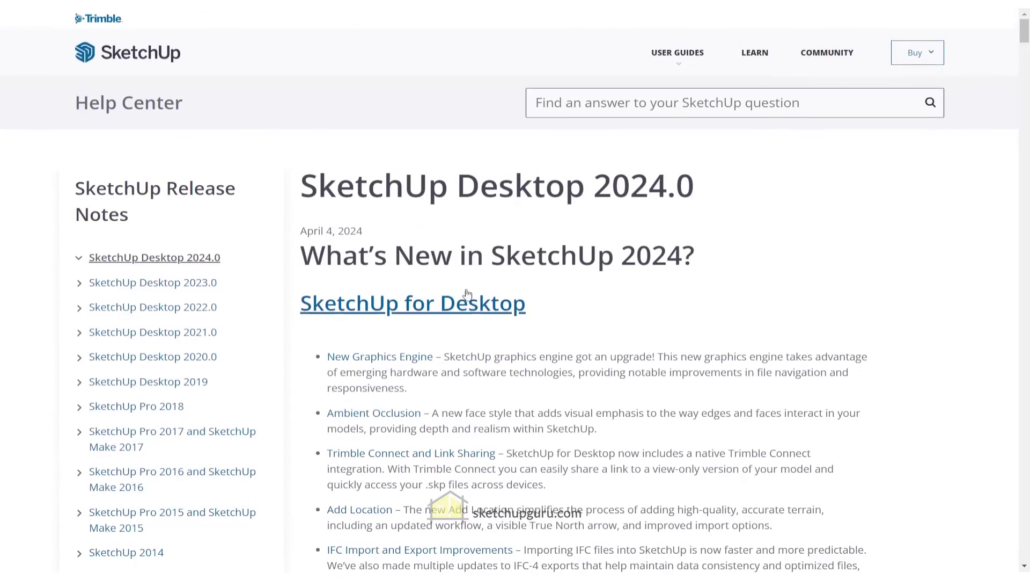
{"action": "scroll", "coordinate": [481, 299], "scroll_direction": "down", "scroll_amount": 15}
{"action": "scroll", "coordinate": [482, 299], "scroll_direction": "down", "scroll_amount": 20}
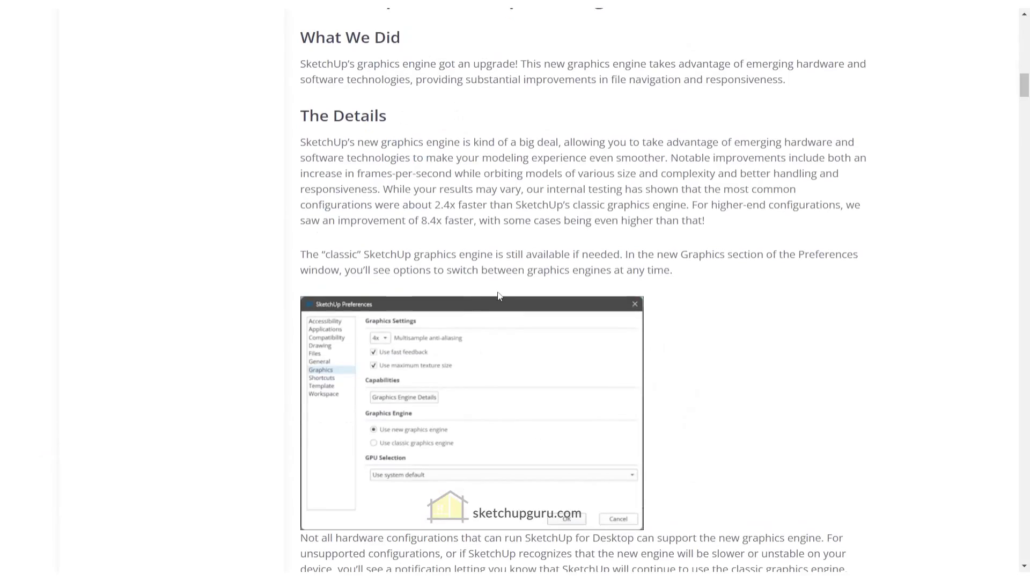
{"action": "scroll", "coordinate": [478, 296], "scroll_direction": "down", "scroll_amount": 20}
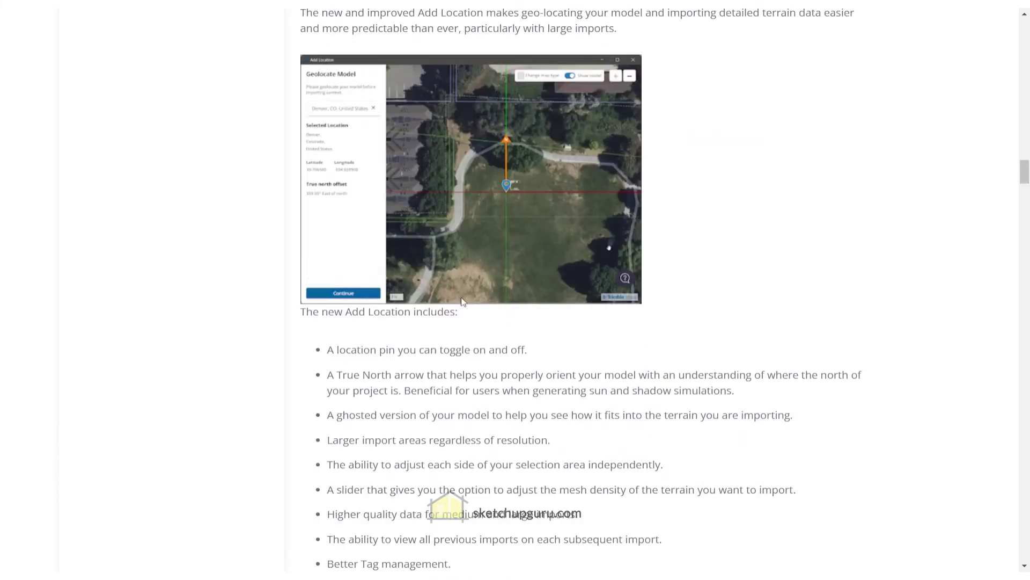
{"action": "scroll", "coordinate": [463, 307], "scroll_direction": "down", "scroll_amount": 15}
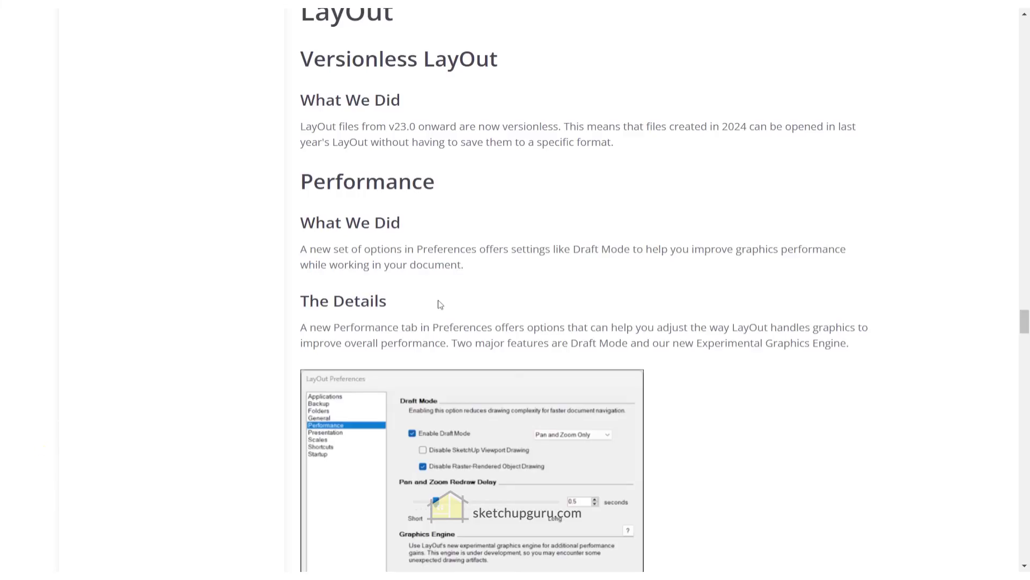
{"action": "scroll", "coordinate": [440, 305], "scroll_direction": "down", "scroll_amount": 20}
{"action": "scroll", "coordinate": [456, 322], "scroll_direction": "up", "scroll_amount": 13}
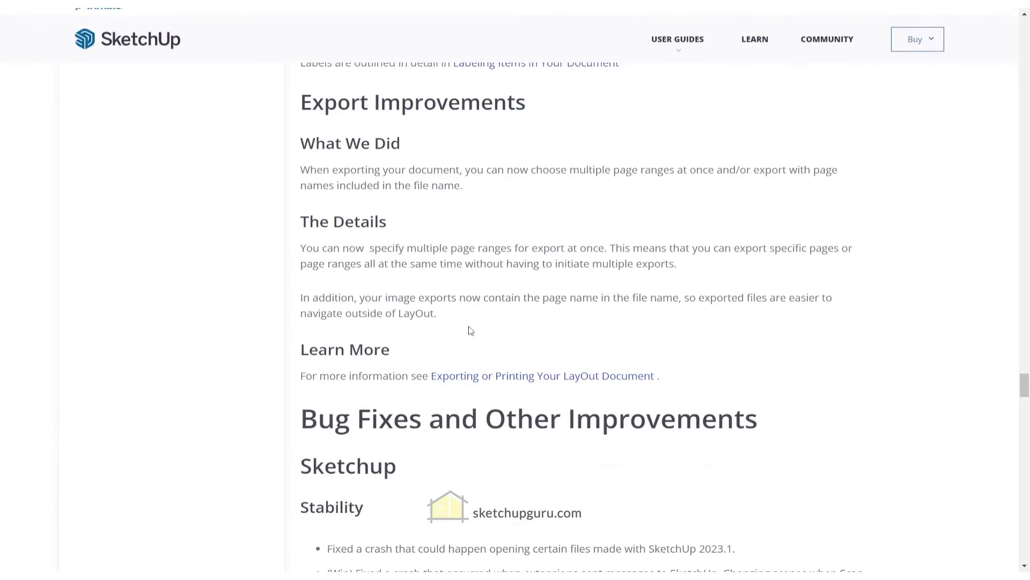
{"action": "scroll", "coordinate": [419, 301], "scroll_direction": "down", "scroll_amount": 8}
{"action": "scroll", "coordinate": [467, 272], "scroll_direction": "down", "scroll_amount": 8}
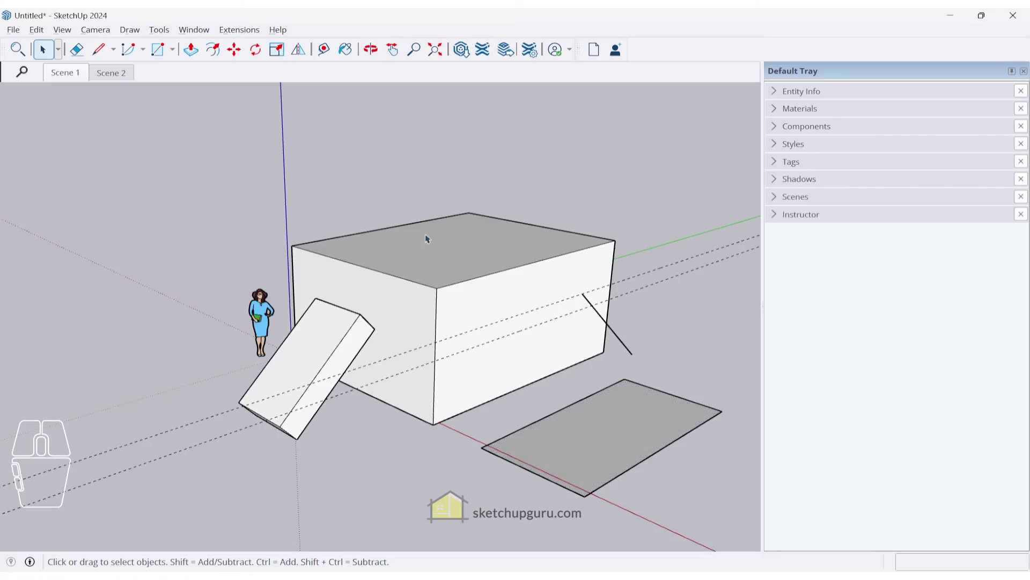
{"action": "mouse_move", "coordinate": [462, 290]}
{"action": "middle_mouse_down"}
{"action": "mouse_move", "coordinate": [725, 382]}
{"action": "mouse_move", "coordinate": [159, 283]}
{"action": "mouse_move", "coordinate": [430, 230]}
{"action": "mouse_move", "coordinate": [408, 215]}
{"action": "middle_mouse_up"}
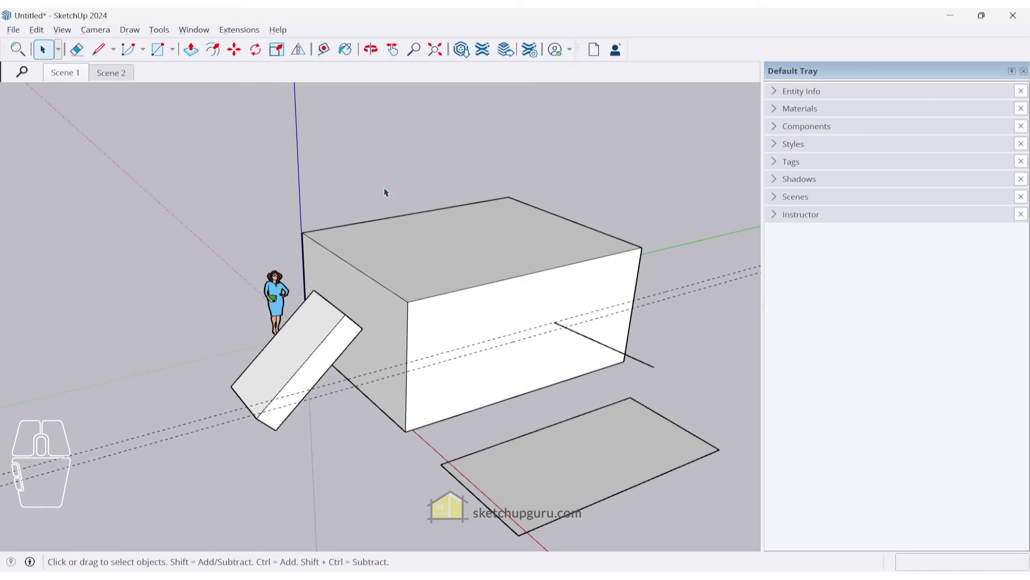
Step: Orbit around the box and lower the camera to eye level with sky and ground visible
{"action": "middle_click_drag", "start_coordinate": [326, 185], "coordinate": [119, 256]}
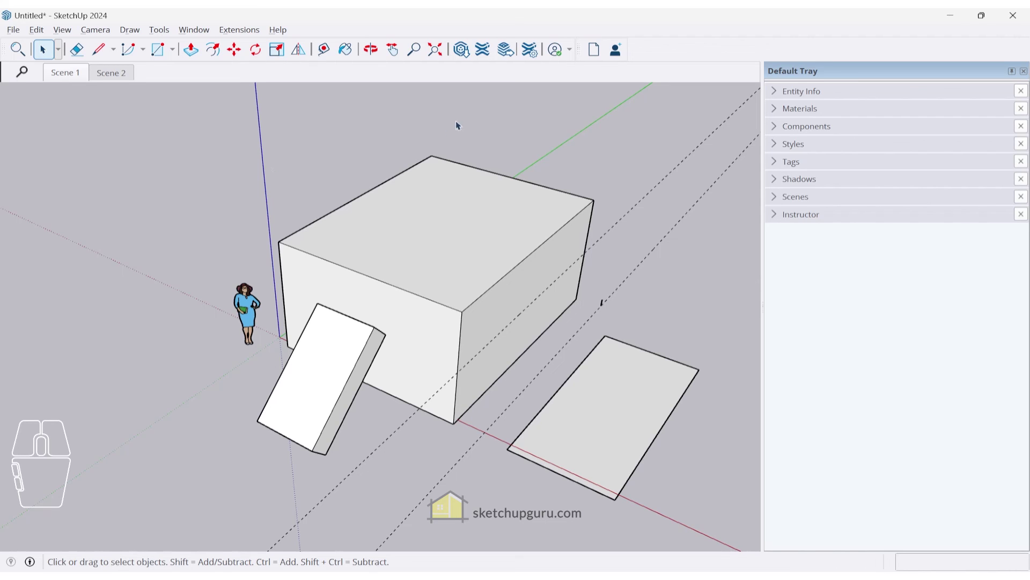
{"action": "middle_click_drag", "start_coordinate": [488, 263], "coordinate": [610, 177]}
{"action": "middle_click_drag", "start_coordinate": [673, 281], "coordinate": [646, 281]}
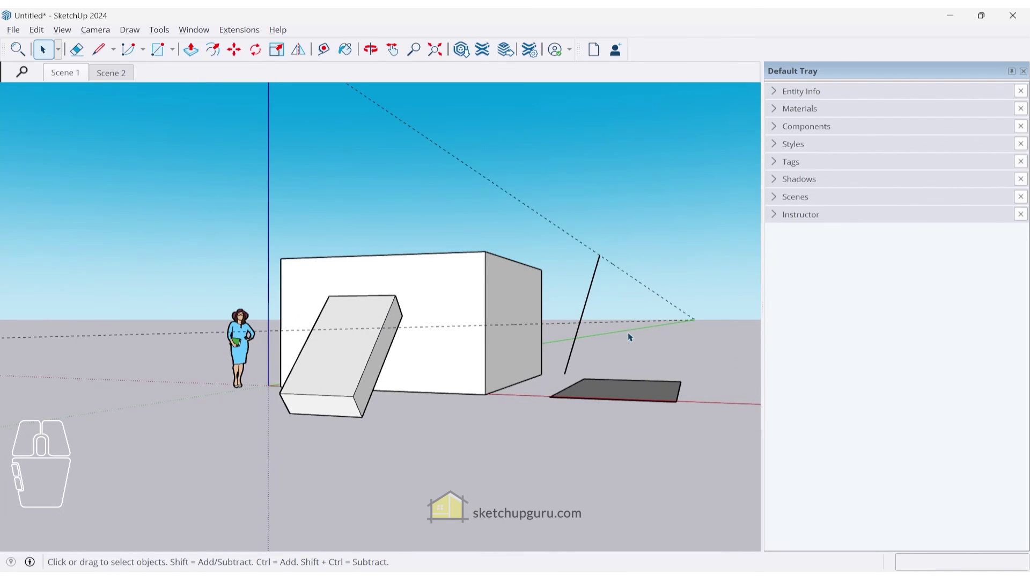
{"action": "left_click_drag", "start_coordinate": [628, 335], "coordinate": [574, 221]}
{"action": "middle_click_drag", "start_coordinate": [595, 230], "coordinate": [610, 224]}
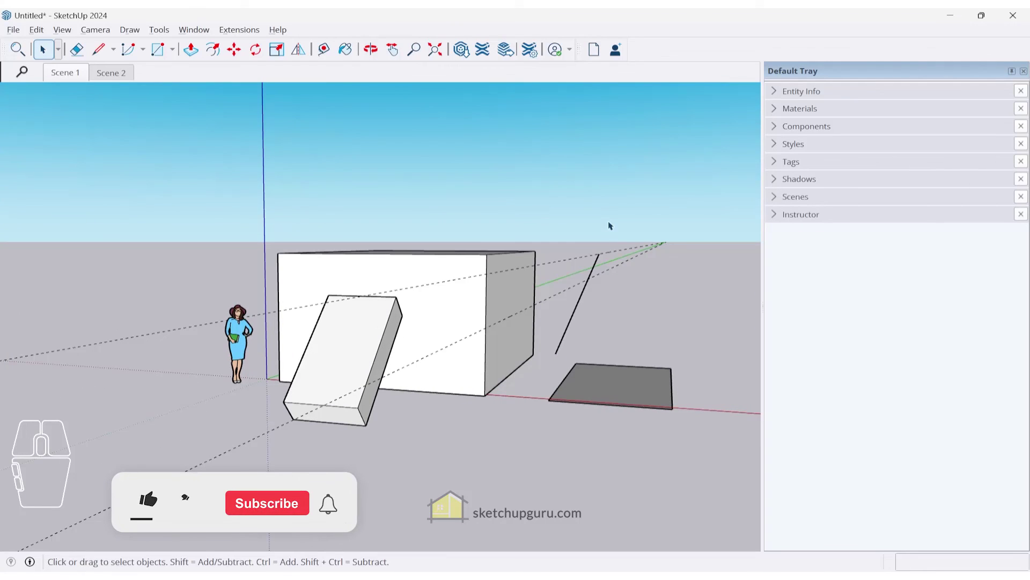